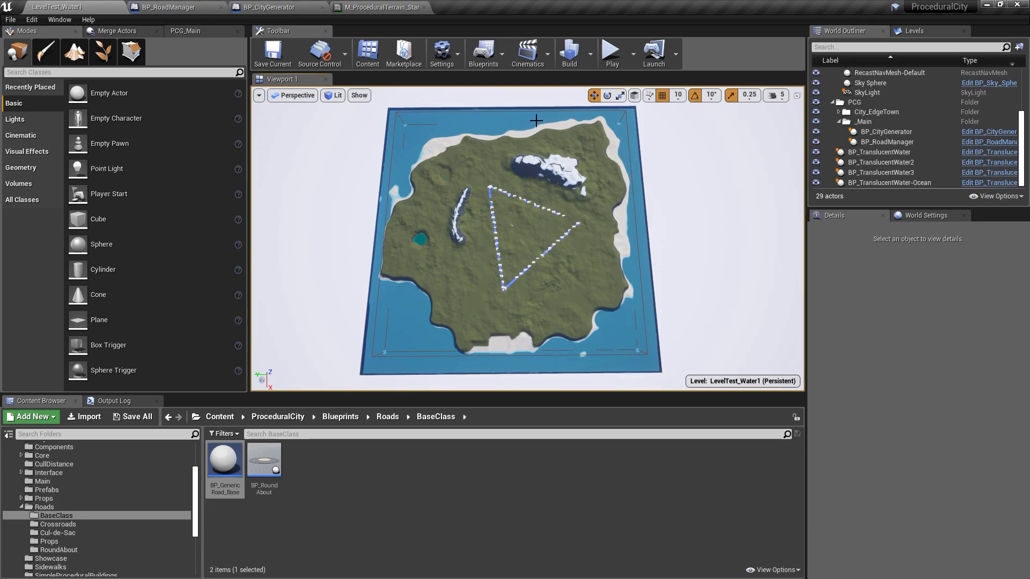
- Examine the island's road layout, lakes and coastline from several viewpoints
right_drag(557, 200, 499, 159)
key(w)
key(w)
key(w)
key(s)
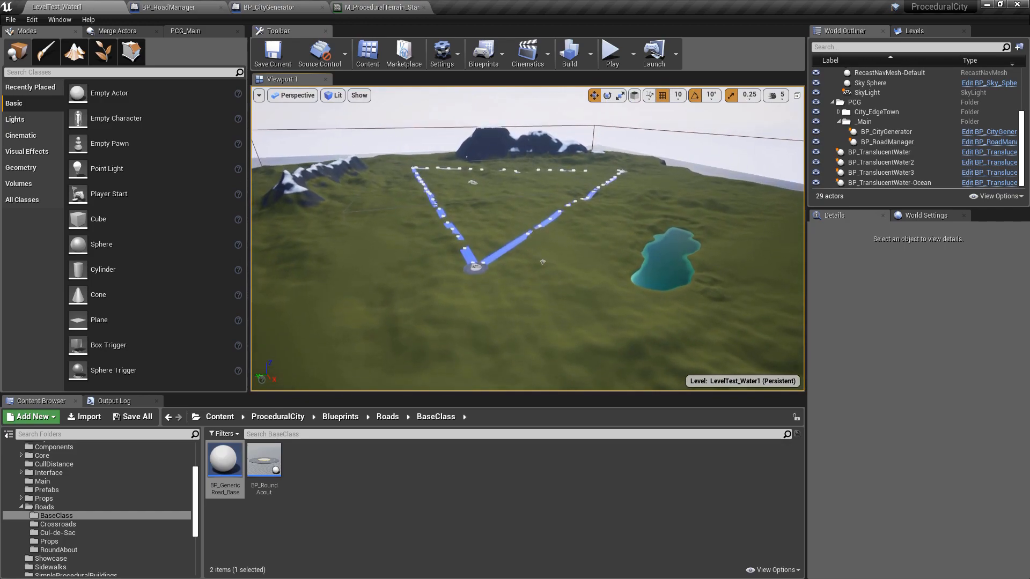
right_drag(498, 159, 558, 155)
key(w)
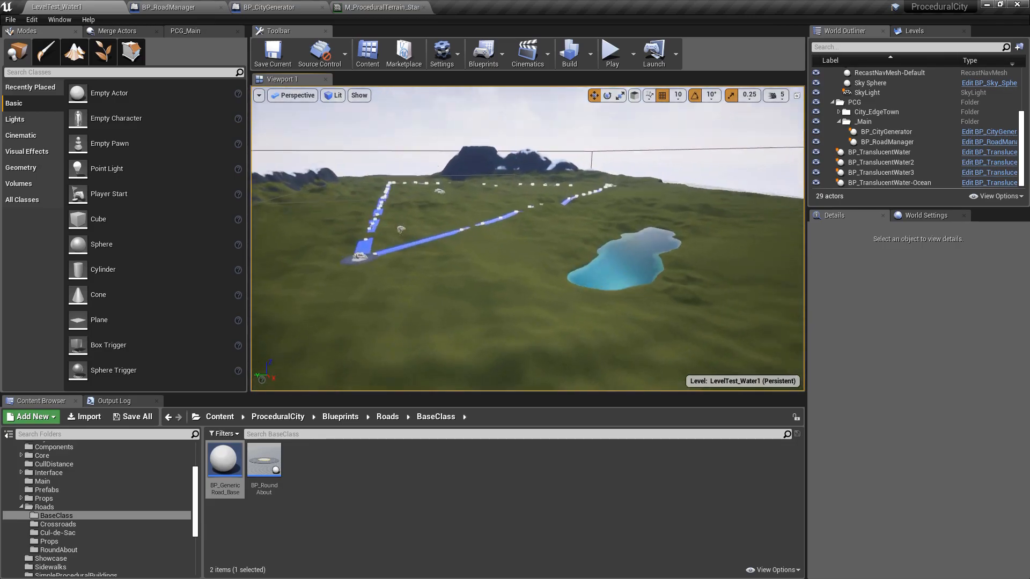
right_drag(558, 155, 536, 177)
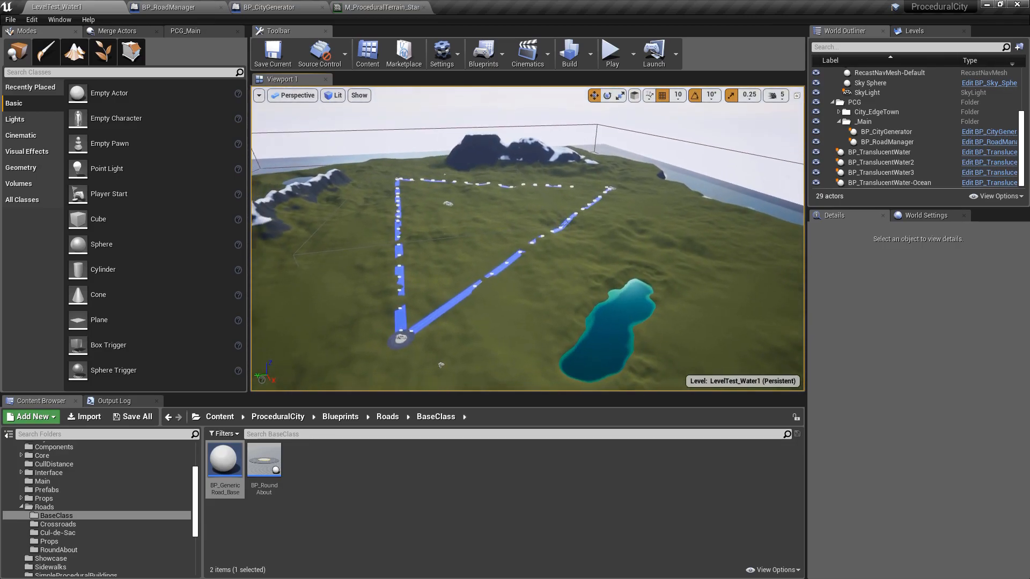
key(w)
right_drag(513, 198, 751, 193)
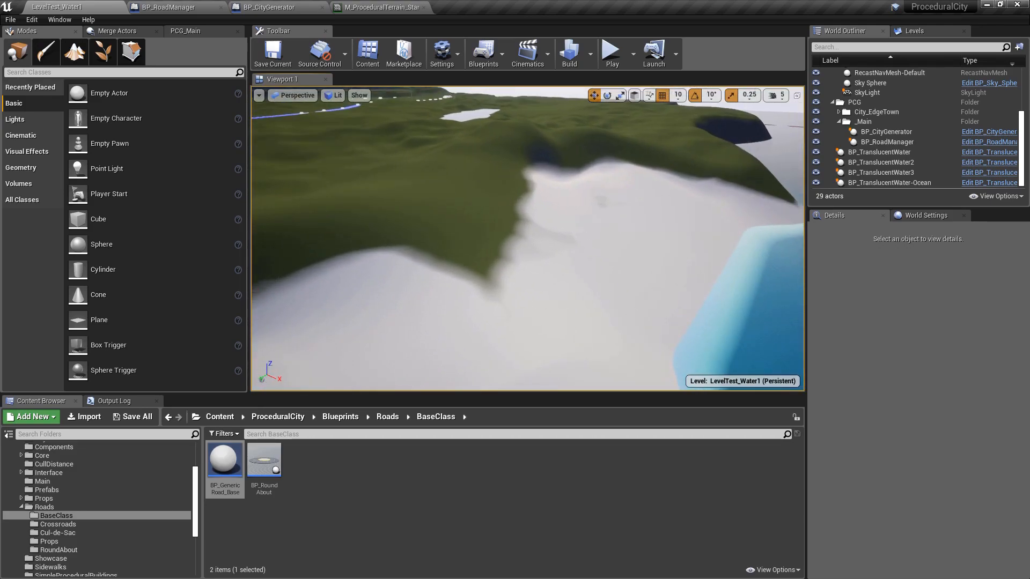
- Review the paint layers of Landscape4, then bring up the Procedural City Generator's road settings
click(480, 186)
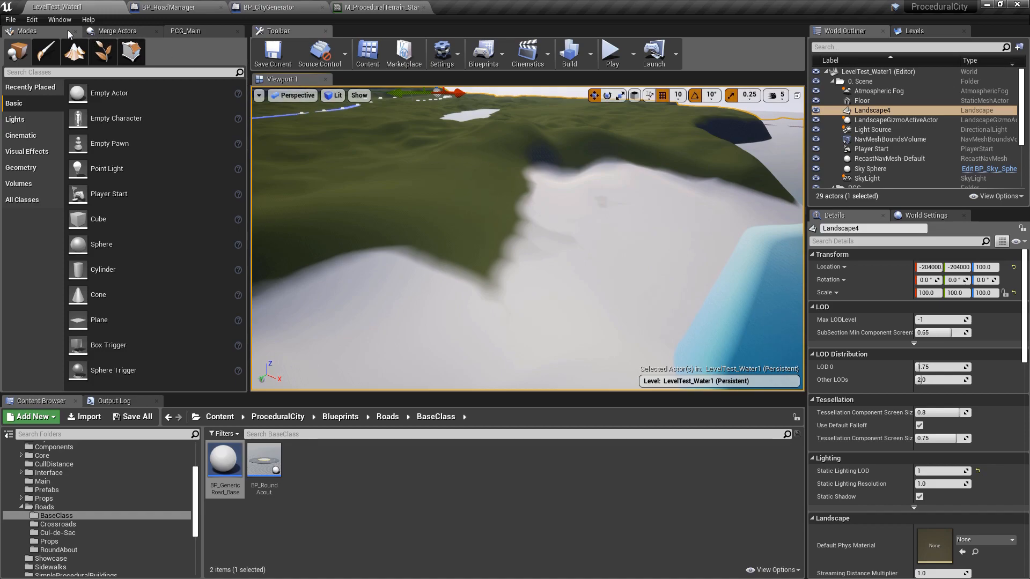
click(77, 52)
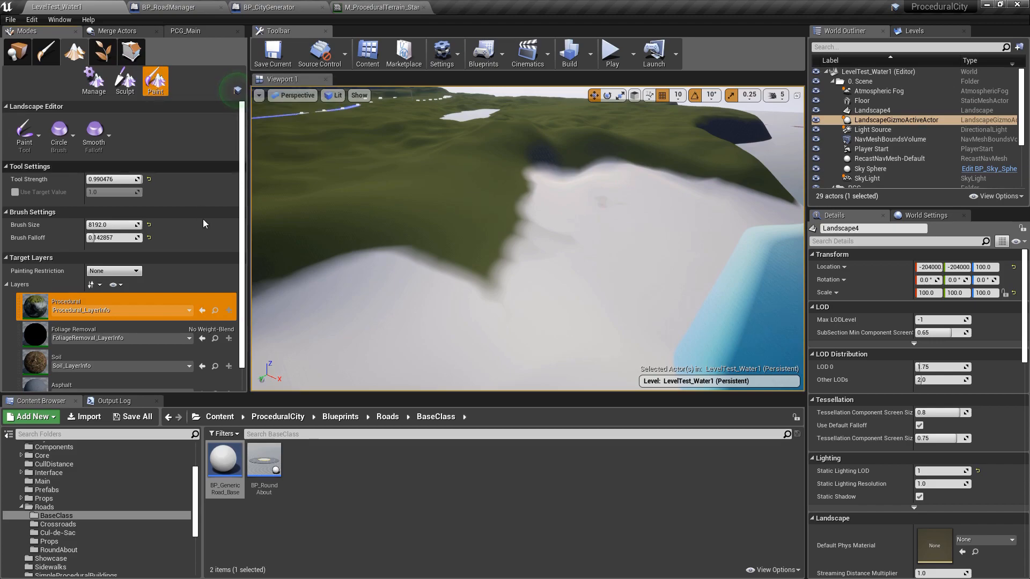
scroll(199, 217, down, 2)
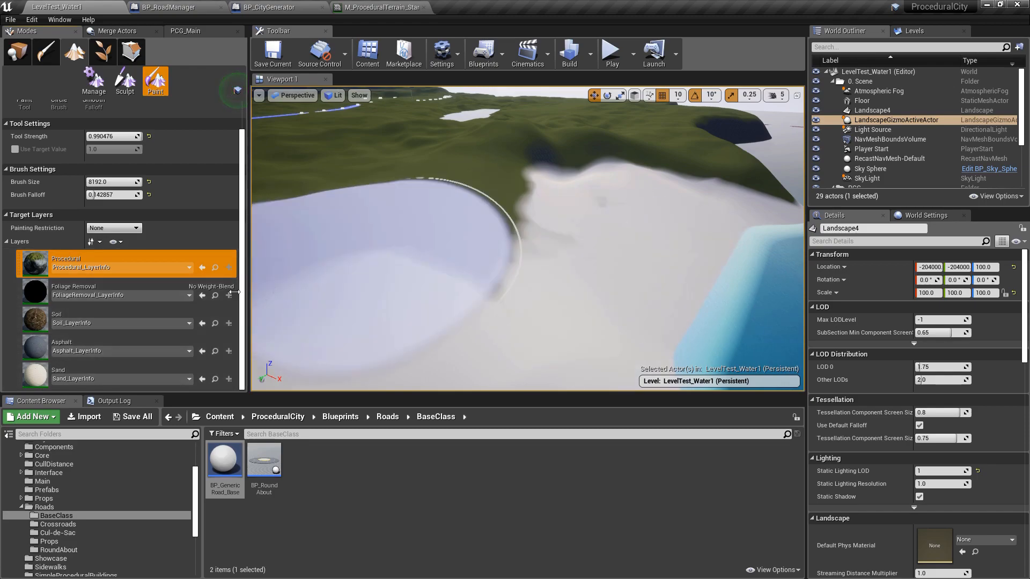
click(19, 52)
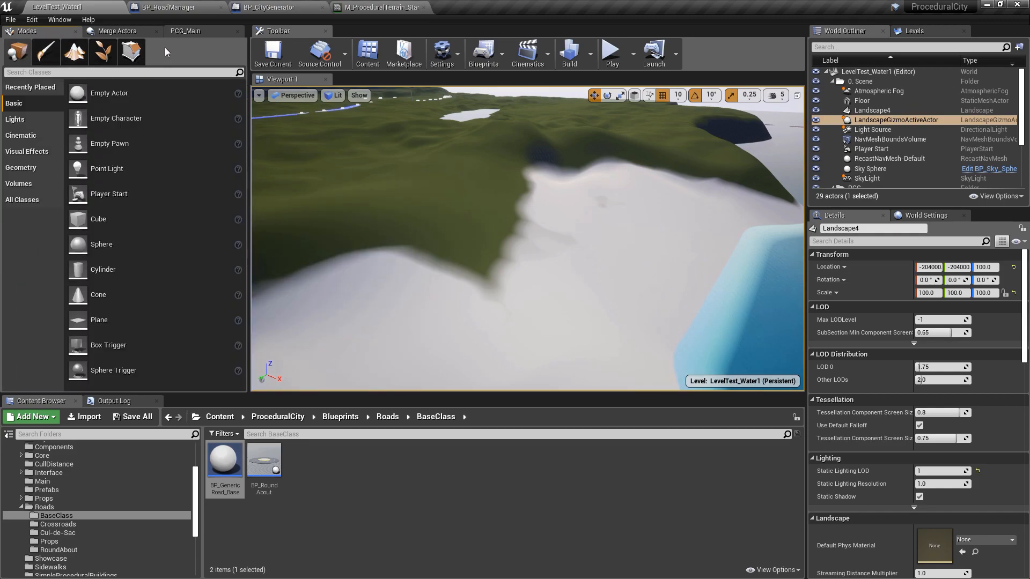
click(181, 32)
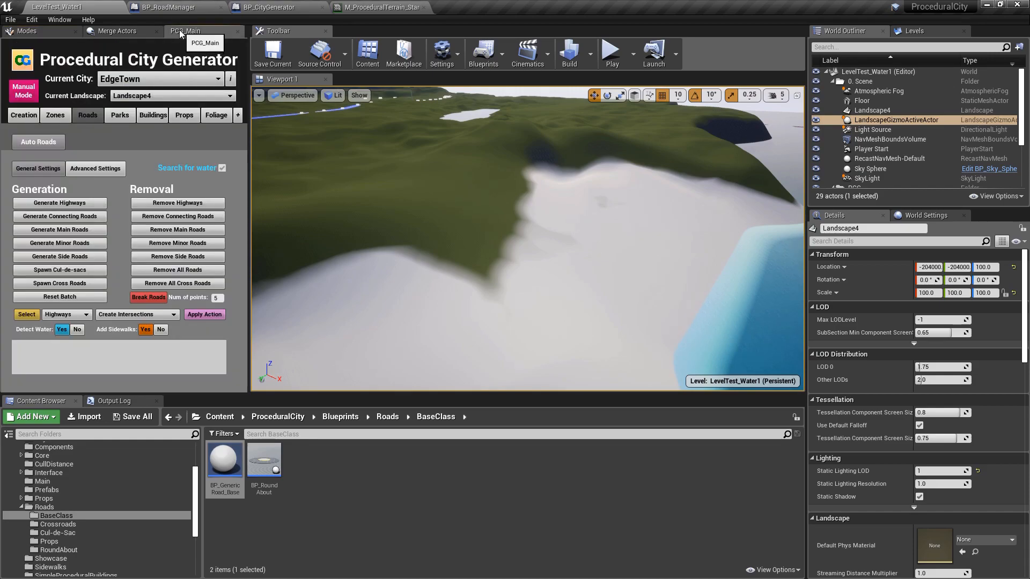
- Place a BP_GenericRoad_Main actor from the Roads folder on the bank of the elongated lake
right_drag(614, 215, 634, 173)
key(w)
key(w)
key(e)
right_drag(603, 236, 603, 236)
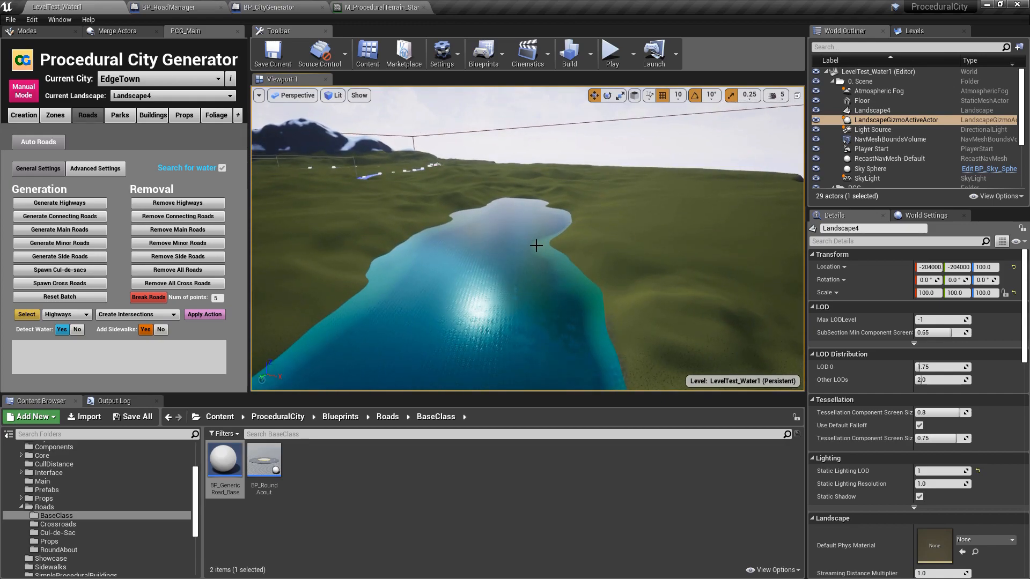
click(400, 414)
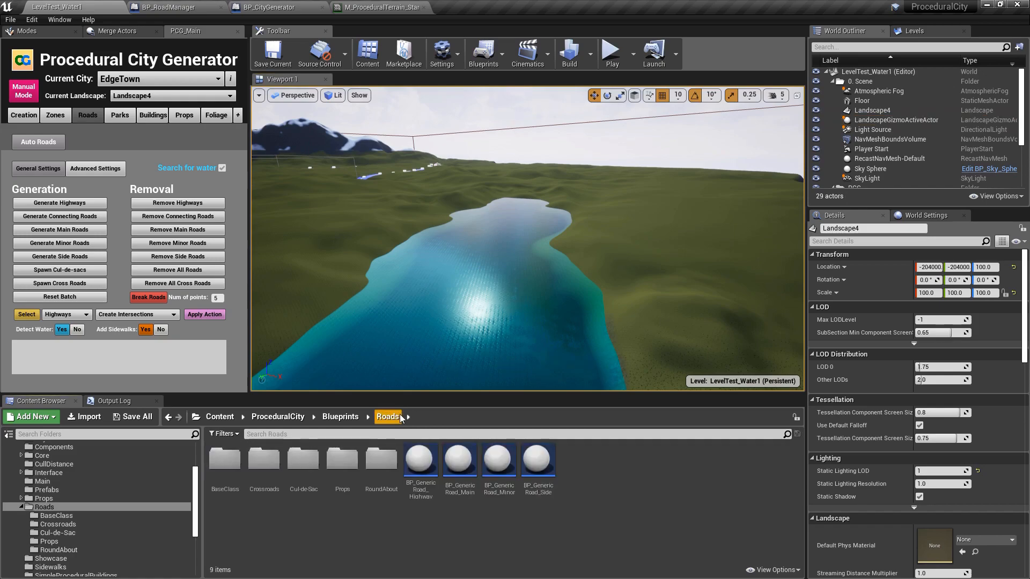
drag(466, 470, 414, 282)
- Pull the main road's end point out over the water toward the opposite bank
right_drag(414, 282, 384, 359)
key(w)
right_drag(492, 258, 493, 275)
mouse_move(444, 249)
right_down()
mouse_move(454, 228)
mouse_move(444, 249)
right_up()
key(w)
click(432, 233)
drag(455, 243, 657, 309)
- Add further spline points to the main road until it reaches the opposite bank
key(s)
right_drag(657, 309, 671, 337)
alt+drag(529, 253, 640, 306)
right_drag(657, 286, 661, 301)
key(s)
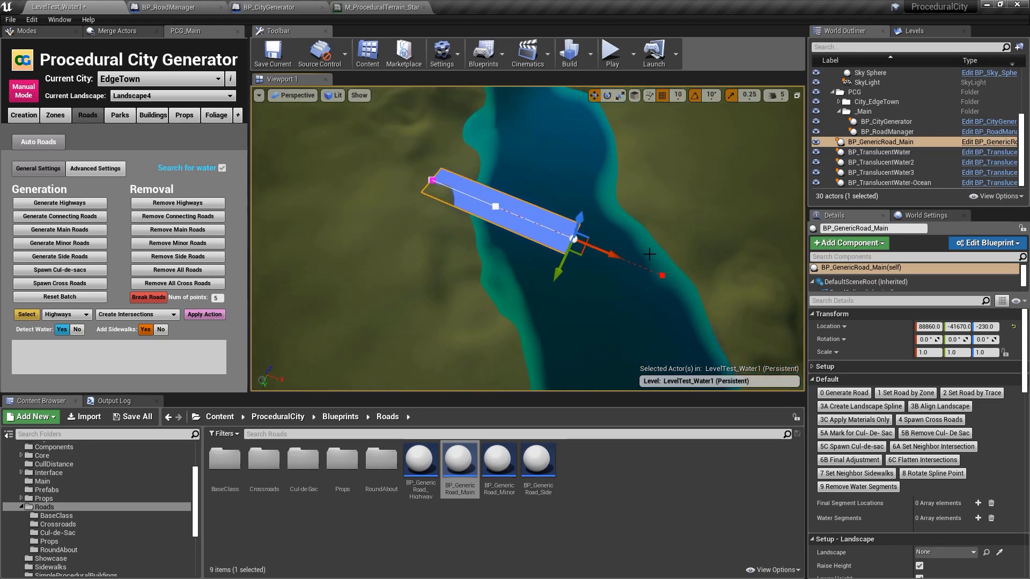
alt+drag(618, 258, 797, 329)
right_drag(685, 220, 665, 209)
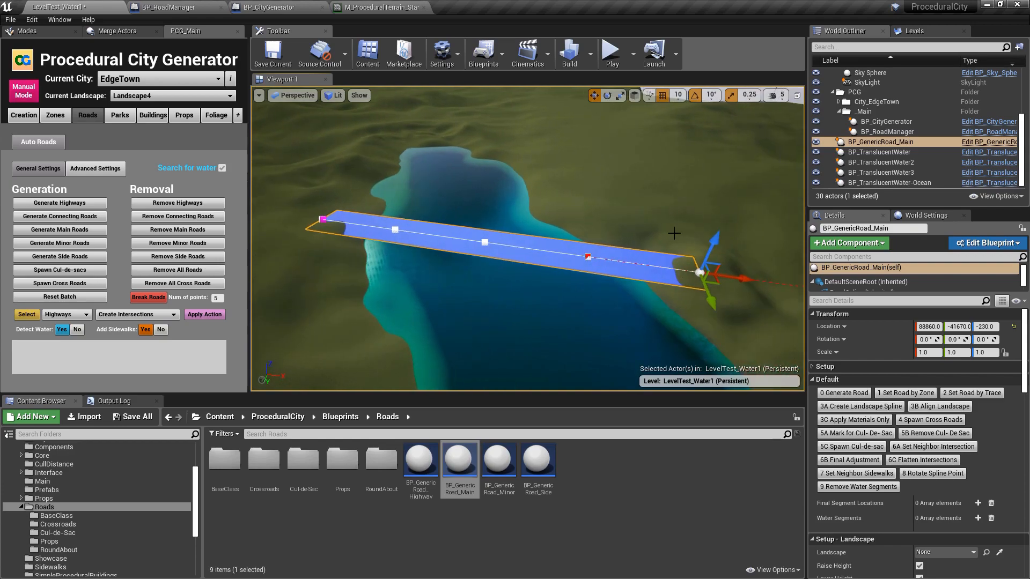
alt+drag(728, 278, 803, 289)
- Raise the main road above the water to a Z location of 270
click(565, 238)
click(553, 250)
drag(296, 182, 294, 171)
right_drag(570, 194, 558, 191)
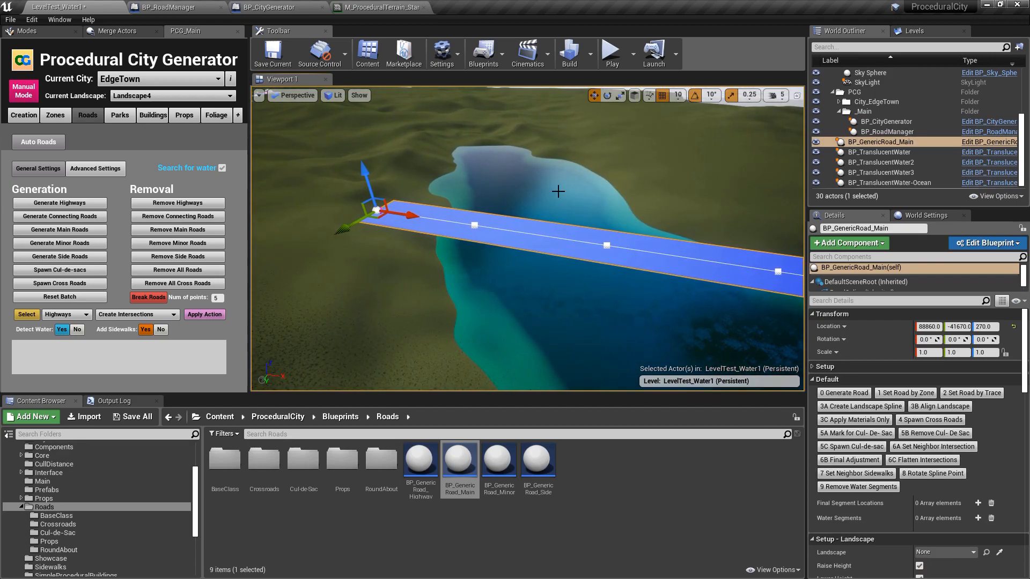
- Enable Detect Water and disable Construction Mode for the main road to generate its bridge
click(812, 367)
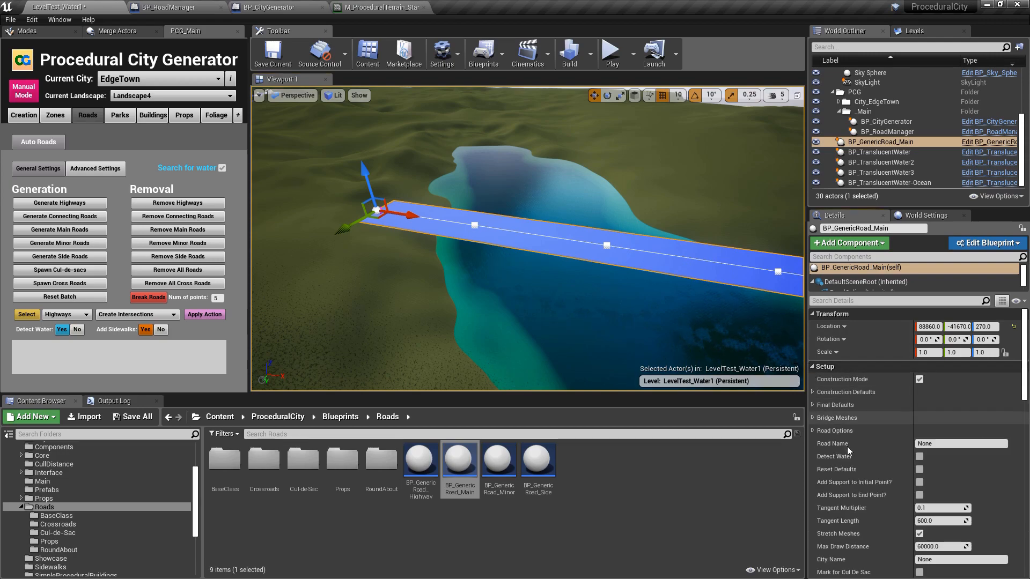
scroll(851, 442, down, 1)
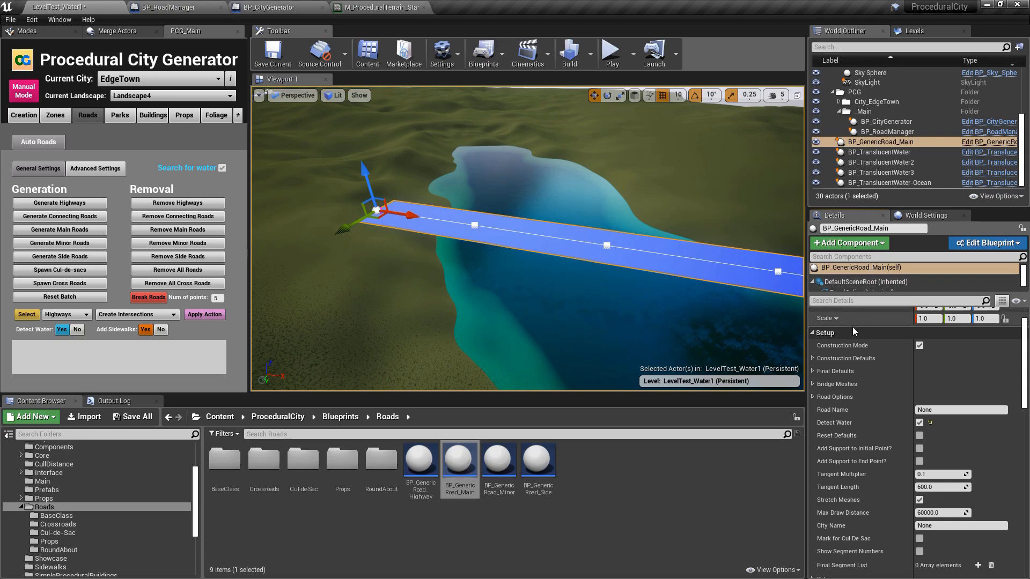
click(920, 345)
right_drag(528, 238, 676, 230)
mouse_move(602, 148)
right_down()
mouse_move(644, 140)
mouse_move(617, 166)
mouse_move(602, 148)
right_up()
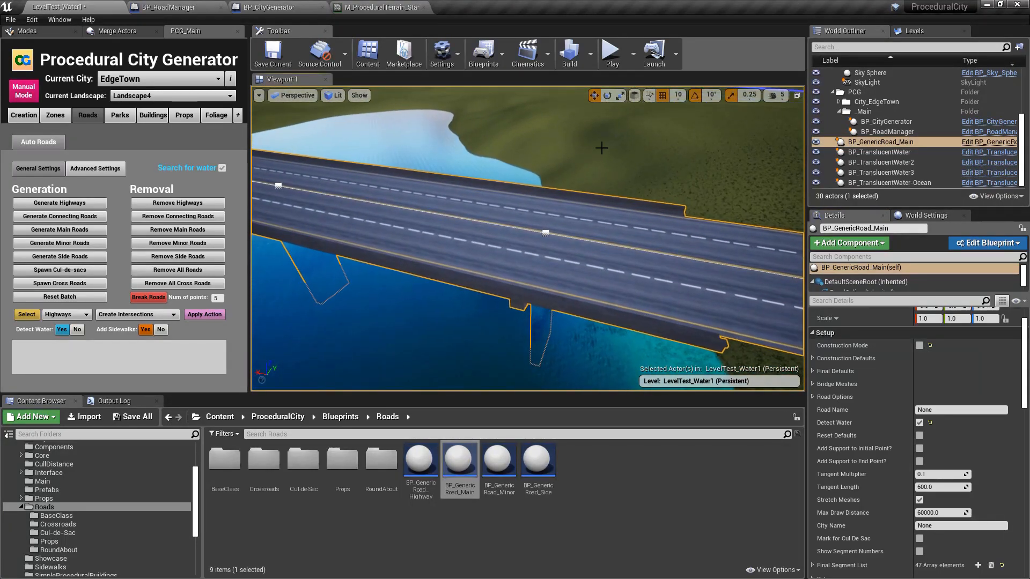
- Lower the camera speed to 2 and inspect the bridge's supports from beneath the deck
click(783, 97)
right_drag(708, 180, 687, 177)
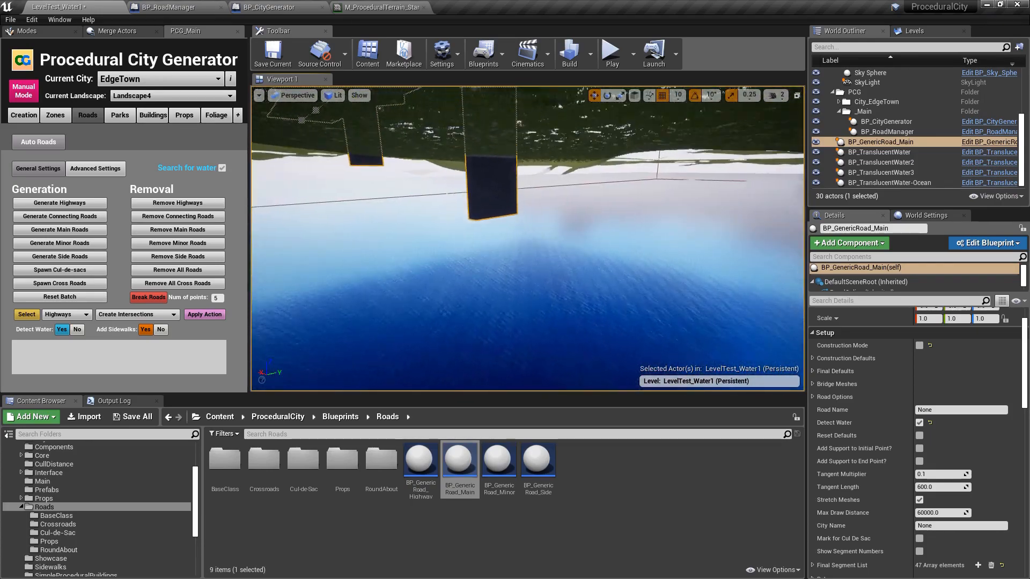
right_drag(527, 239, 523, 273)
mouse_move(613, 214)
right_down()
mouse_move(628, 212)
mouse_move(613, 214)
right_up()
- Adjust the position of the main road's end point on the bank
click(740, 218)
click(726, 272)
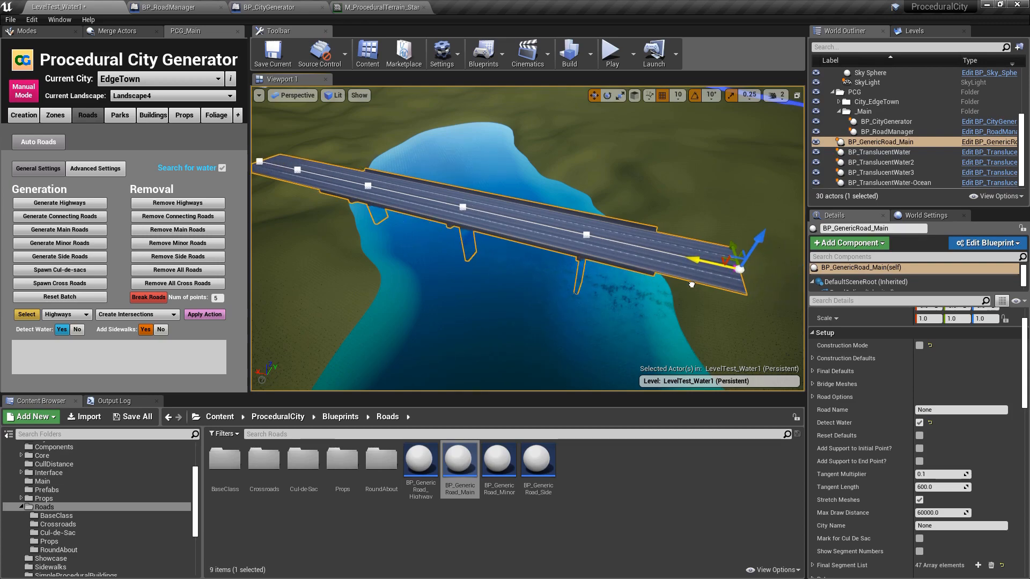
drag(731, 290, 744, 291)
- Place a BP_GenericRoad_Minor actor beside the first bridge and extend its spline across the water
right_drag(756, 294, 797, 346)
drag(499, 460, 519, 299)
right_drag(519, 299, 478, 341)
drag(578, 240, 265, 240)
mouse_move(264, 240)
right_down()
mouse_move(240, 251)
mouse_move(261, 236)
right_up()
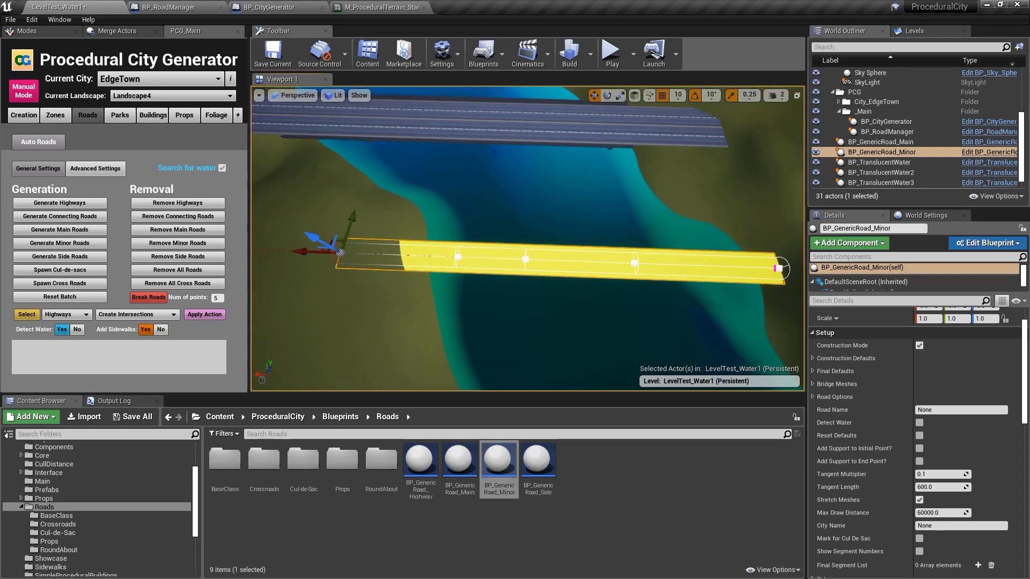
right_drag(697, 260, 689, 262)
key(Escape)
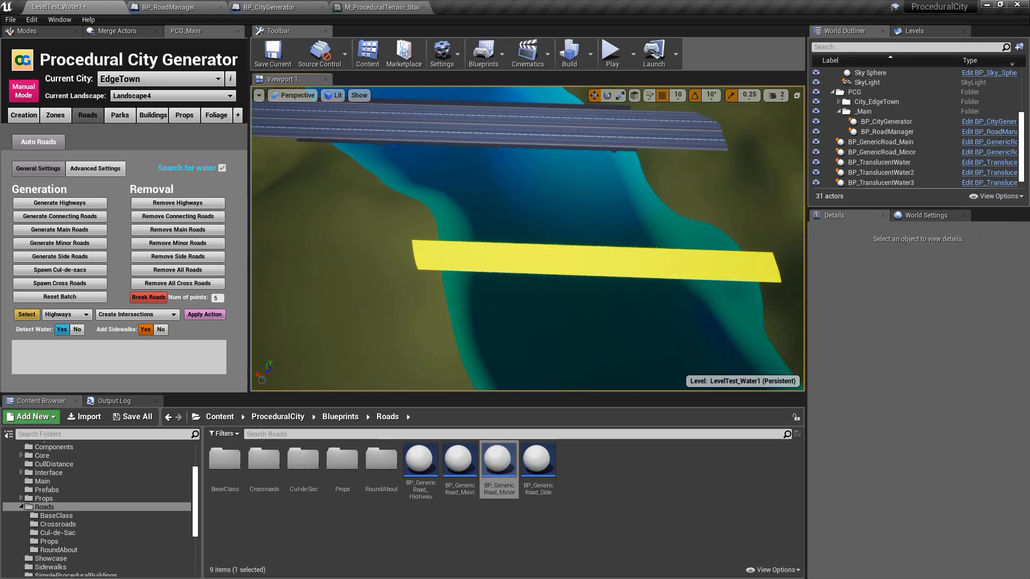
click(773, 252)
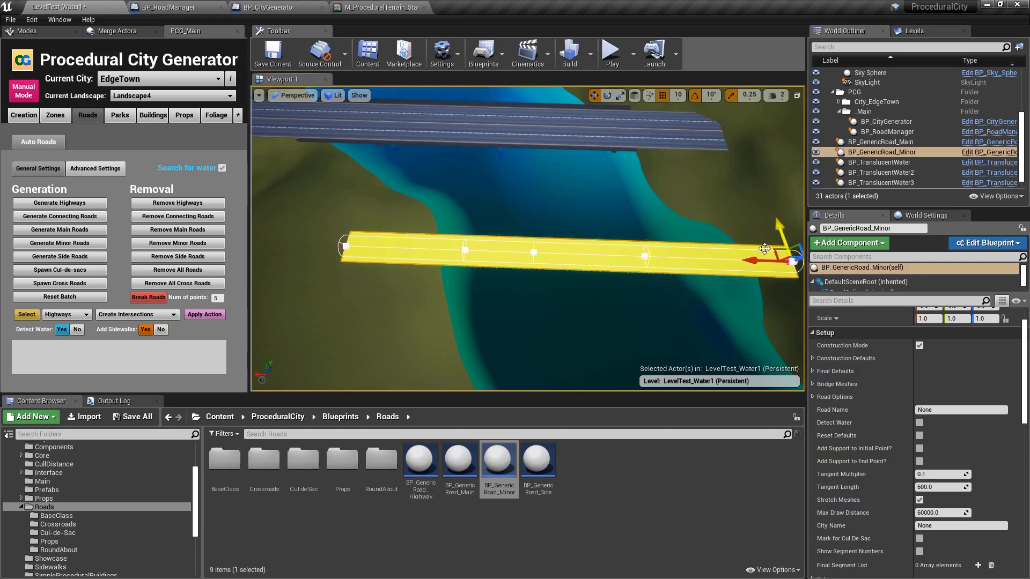
- Enable Detect Water and disable Construction Mode for the minor road to generate its truss bridge
click(920, 423)
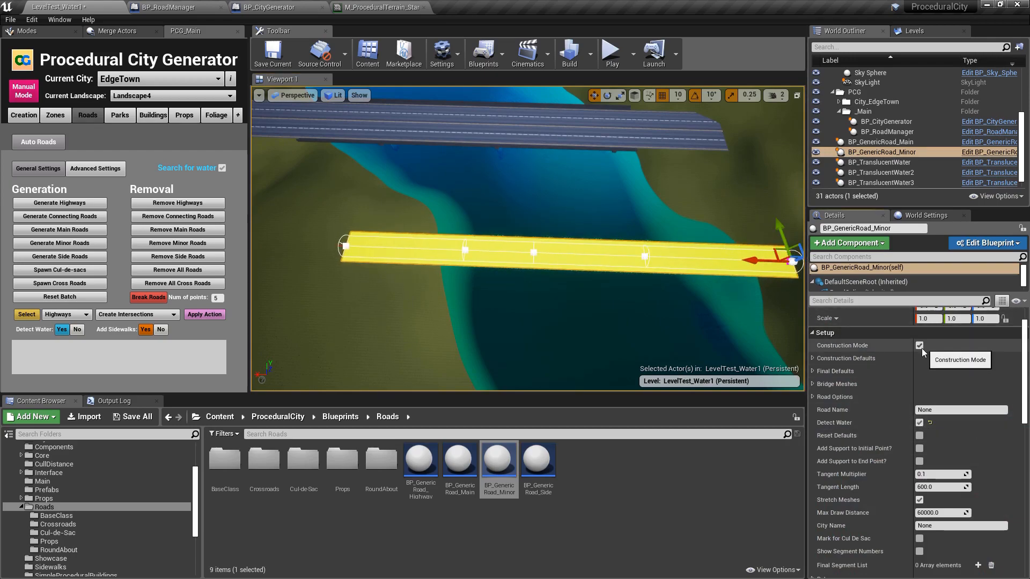
click(919, 345)
right_drag(538, 258, 337, 124)
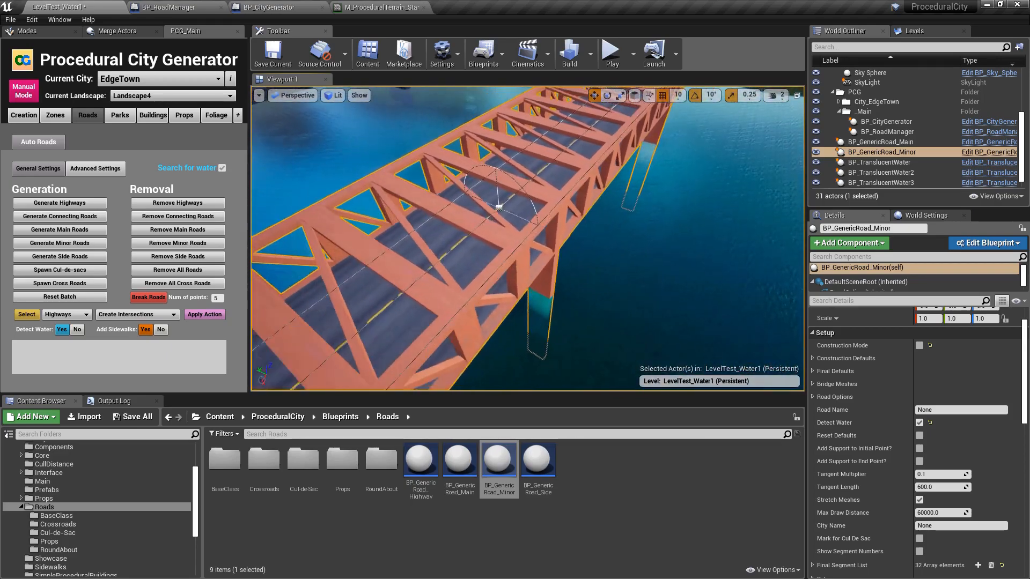
- Set the camera speed to 3 and place a BP_GenericRoad_Side actor on the bank beyond the truss bridge
click(788, 96)
right_drag(691, 181, 633, 195)
key(s)
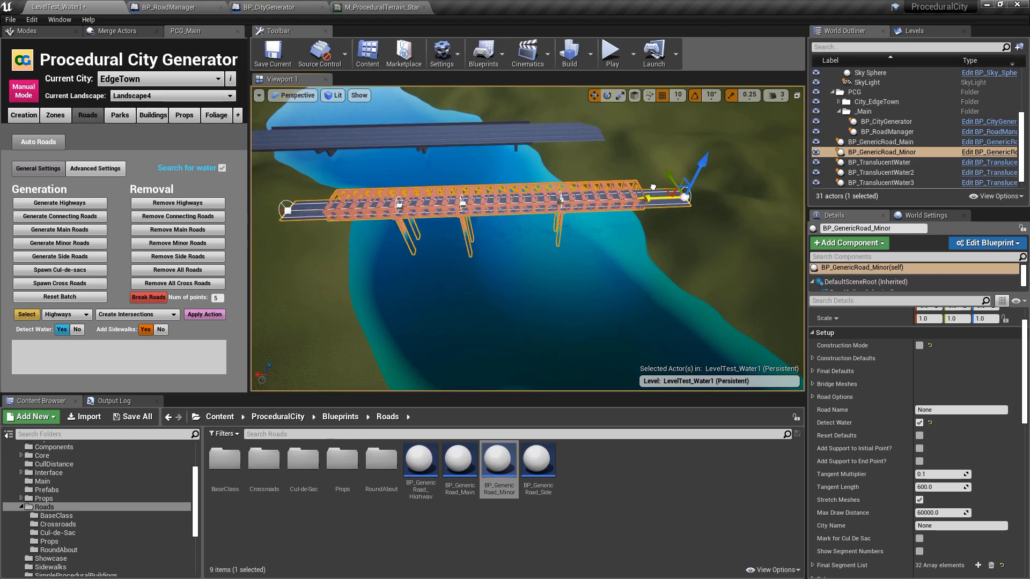
right_drag(663, 182, 743, 188)
key(a)
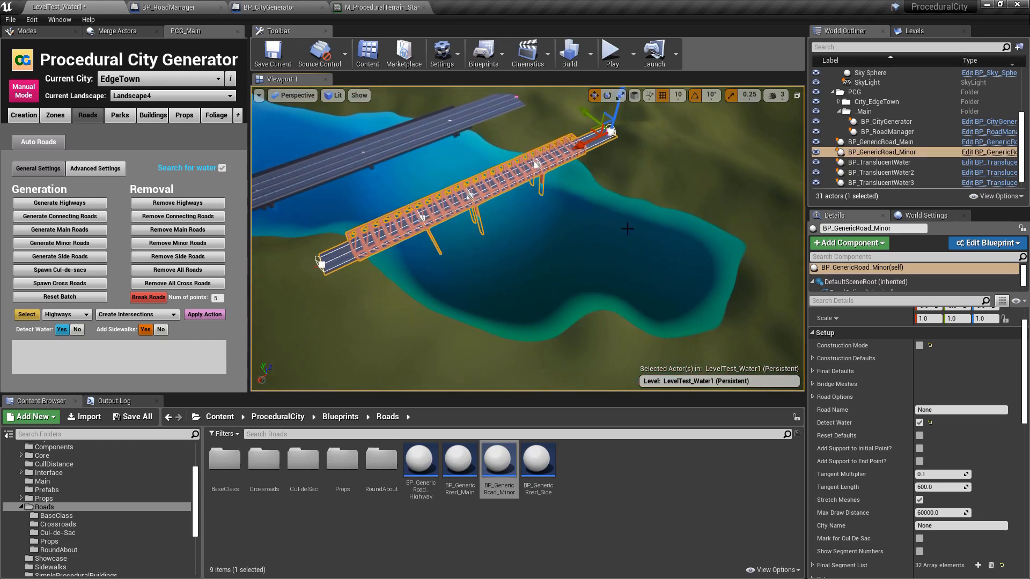
drag(531, 467, 600, 248)
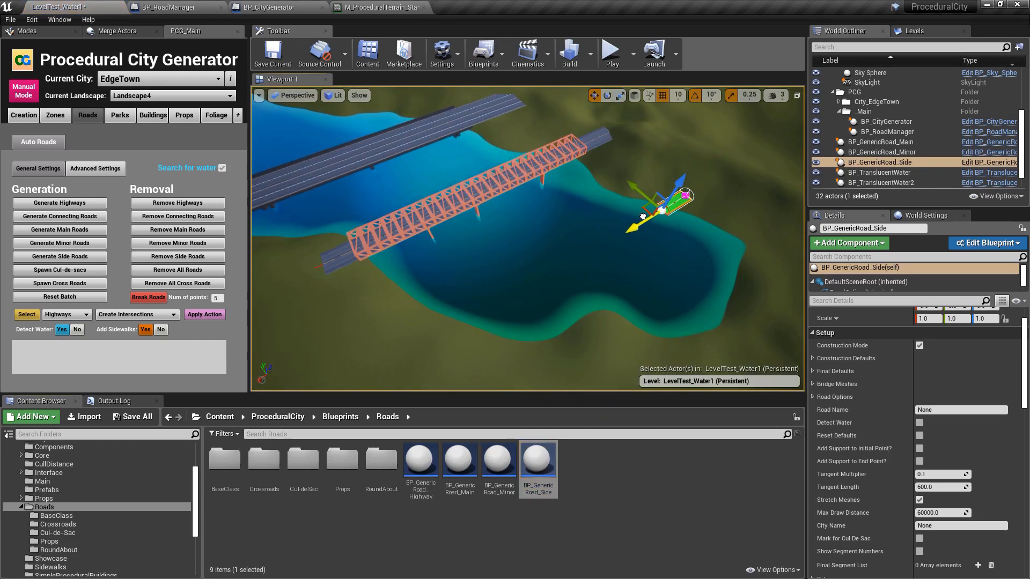
- Extend the side road's spline across the lake to the opposite bank and raise the road slightly
alt+drag(568, 269, 416, 345)
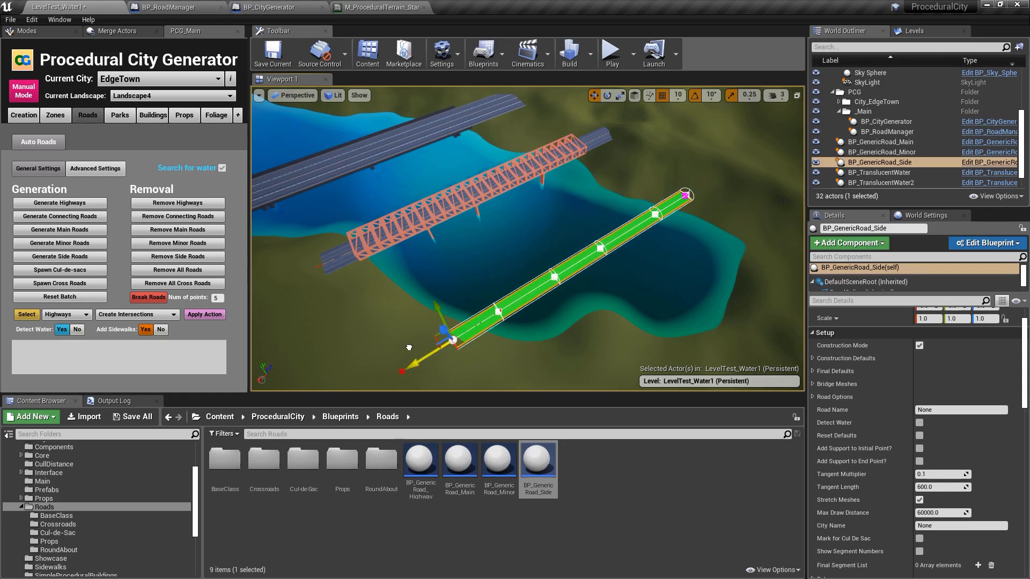
click(676, 203)
drag(703, 170, 706, 164)
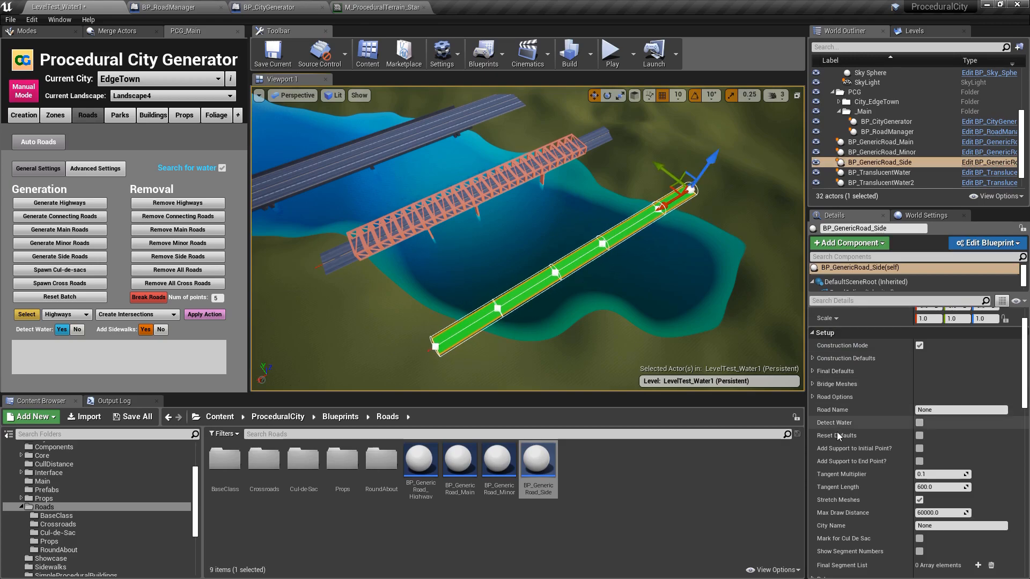
- Enable Detect Water and disable Construction Mode for the side road, then view its covered bridge up close
click(919, 423)
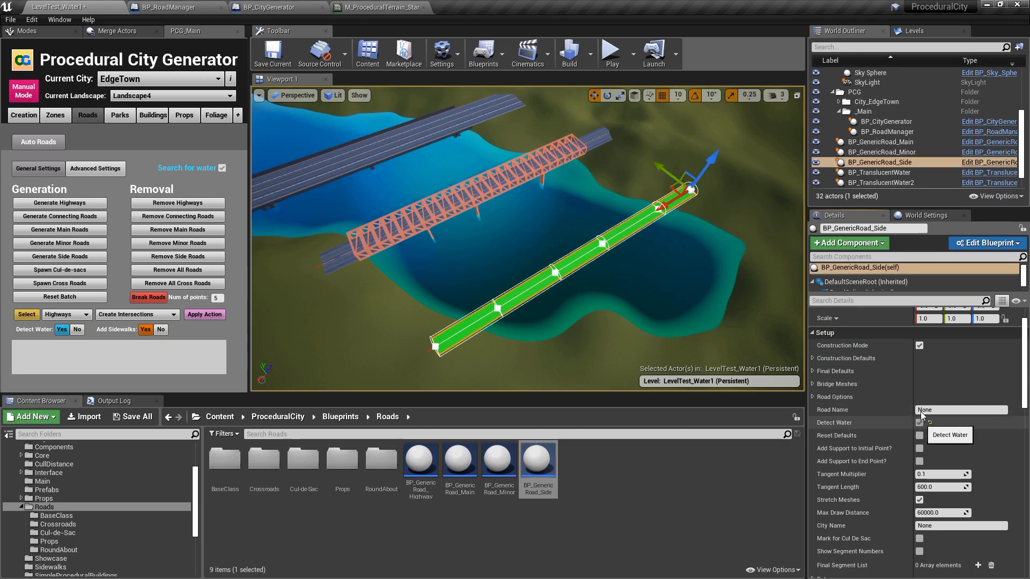
click(920, 346)
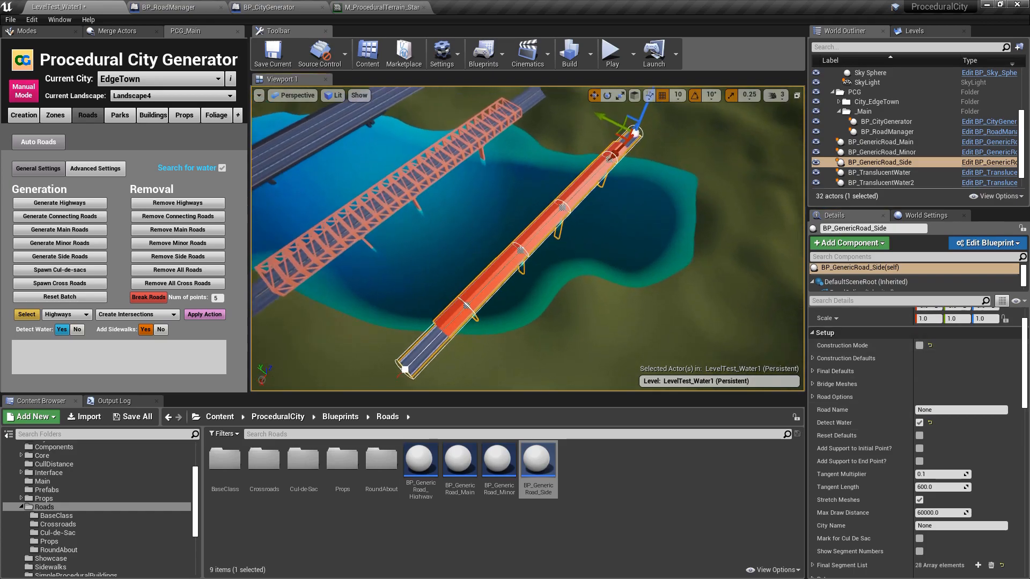
right_drag(528, 239, 773, 252)
key(w)
key(w)
key(f)
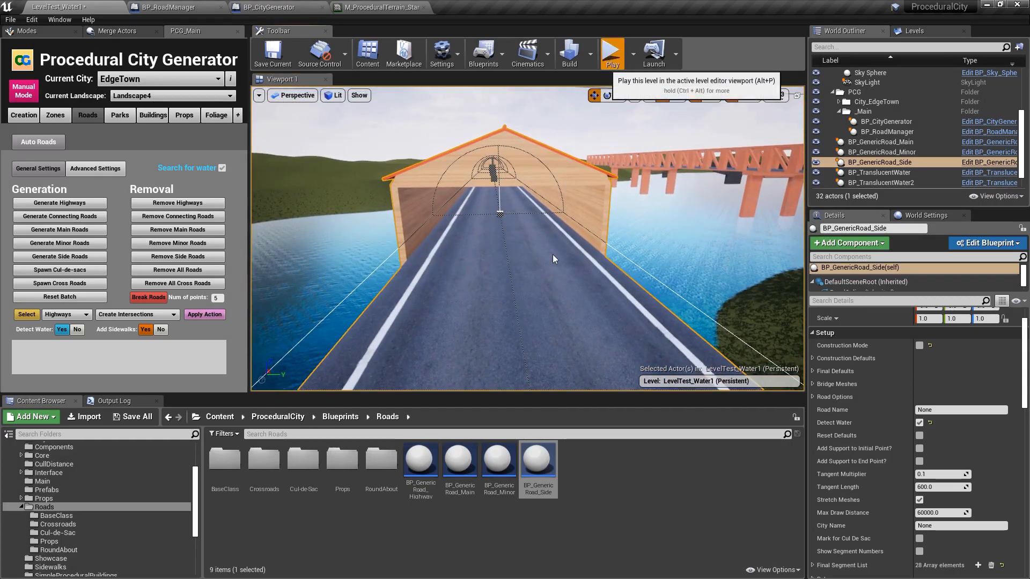
- Play the level to run the character across the bridges, then stop and view all three bridges
key(alt+p)
key(w)
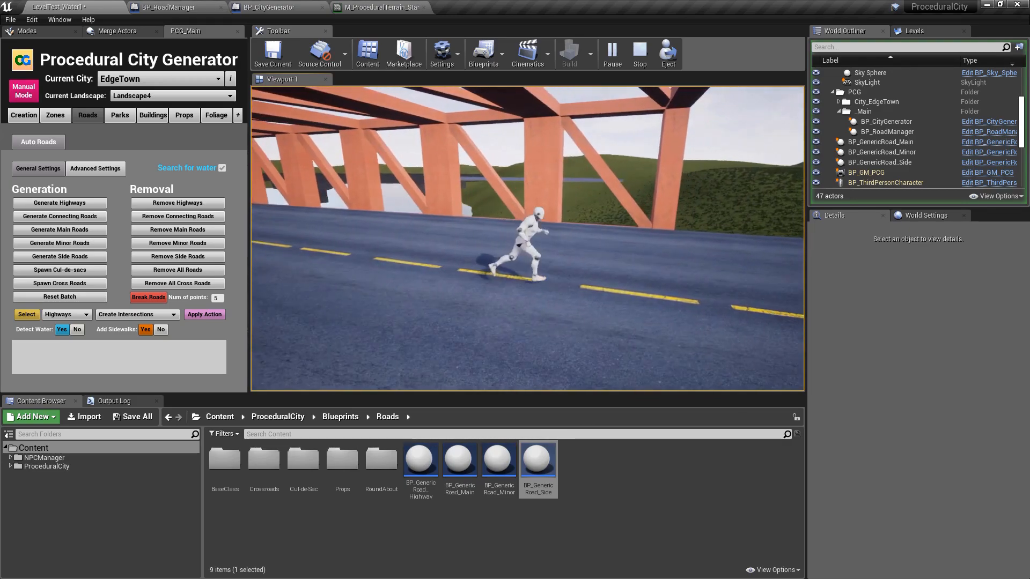
key(Escape)
right_drag(527, 238, 424, 260)
mouse_move(486, 215)
right_down()
mouse_move(523, 228)
mouse_move(486, 215)
right_up()
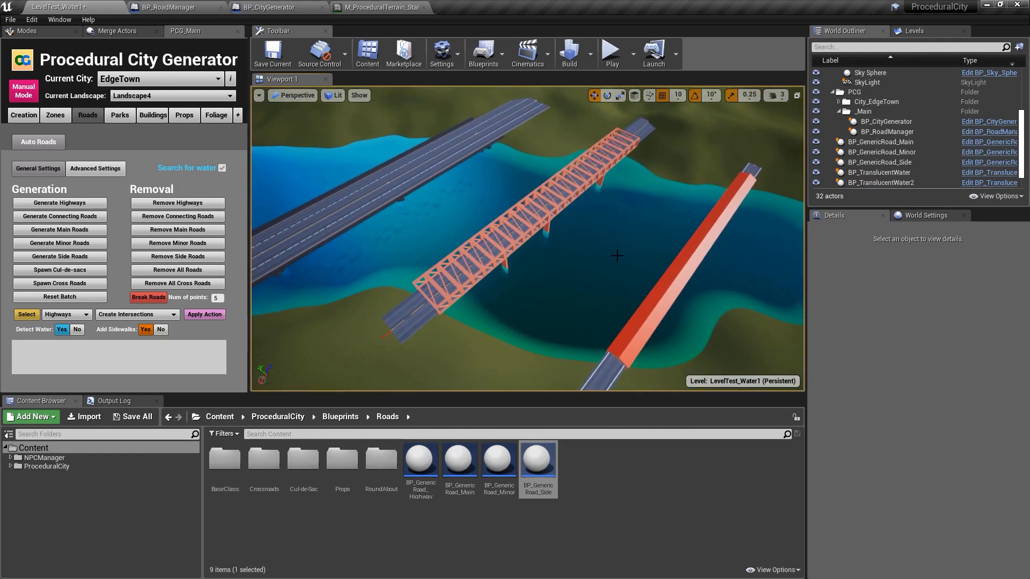
- Select the BP_GenericRoad_Minor truss bridge and expand its Bridge Meshes settings
right_drag(618, 191, 708, 203)
click(618, 191)
mouse_move(517, 191)
right_down()
mouse_move(536, 194)
mouse_move(518, 192)
right_up()
right_drag(479, 162, 505, 249)
right_drag(559, 267, 507, 268)
click(504, 268)
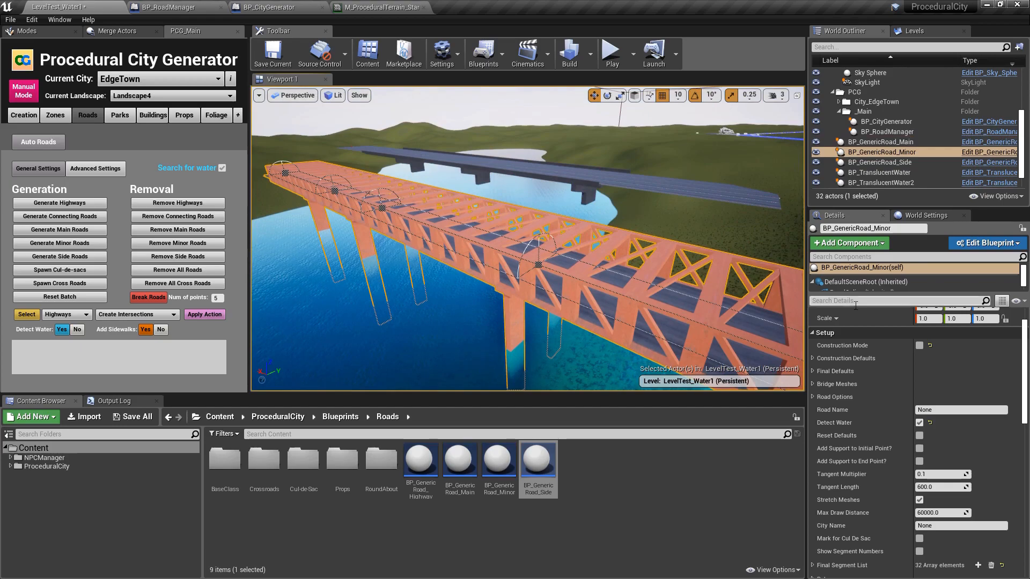
click(813, 371)
click(813, 371)
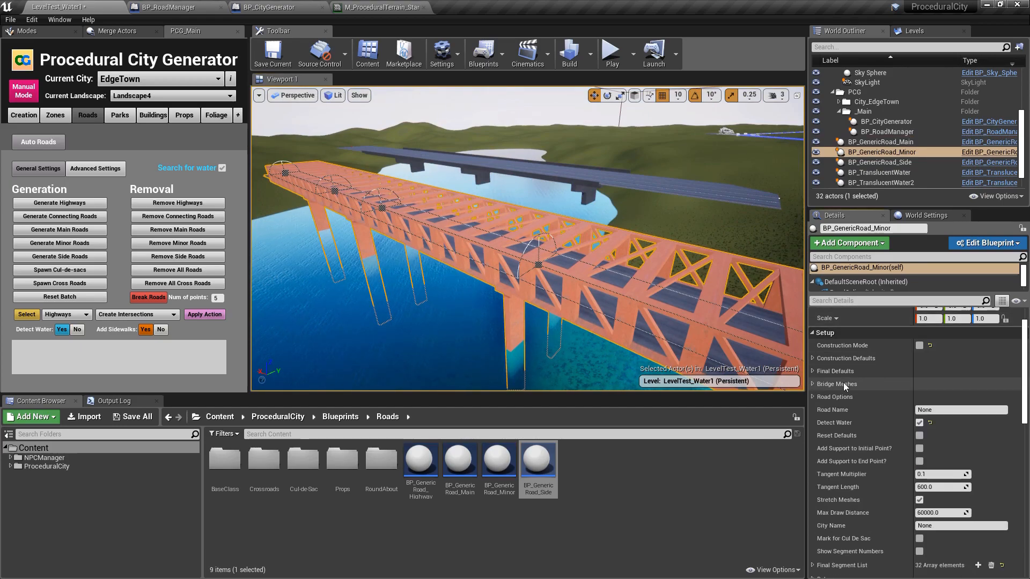
click(813, 384)
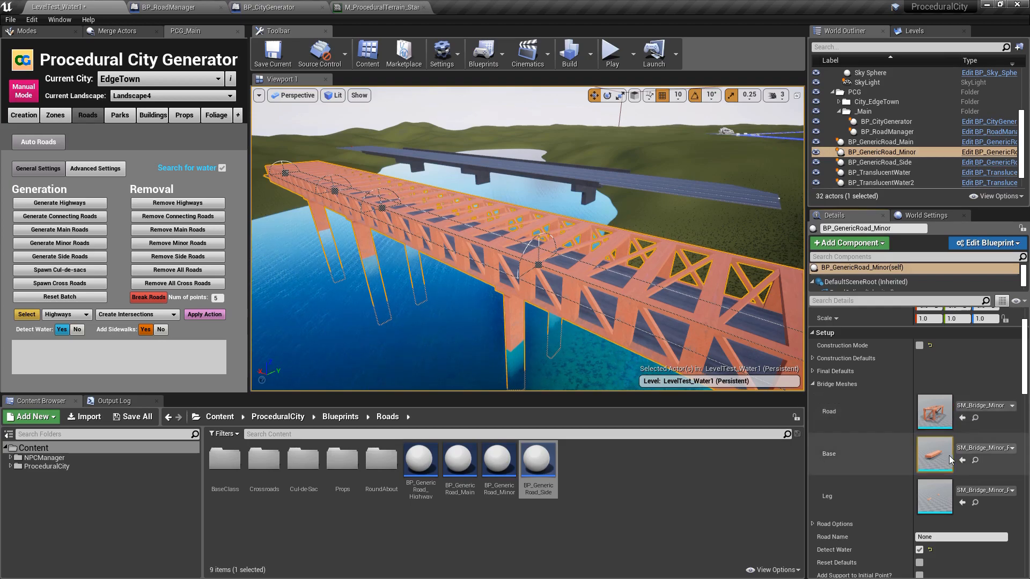
- Inspect the truss bridge's base and leg meshes from underneath, then view the whole bridge from the side
key(w)
right_drag(528, 257, 528, 201)
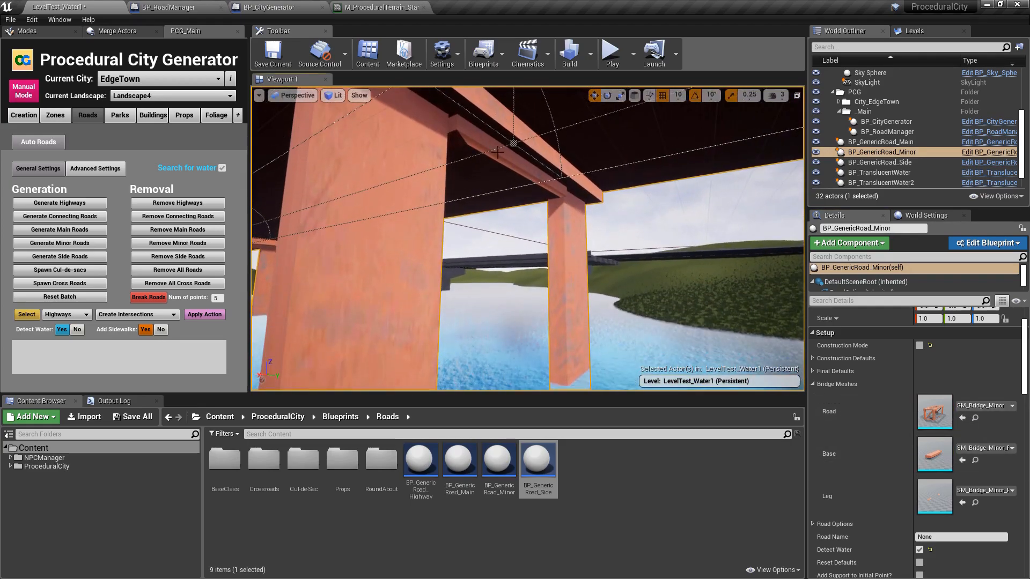
right_drag(493, 232, 695, 237)
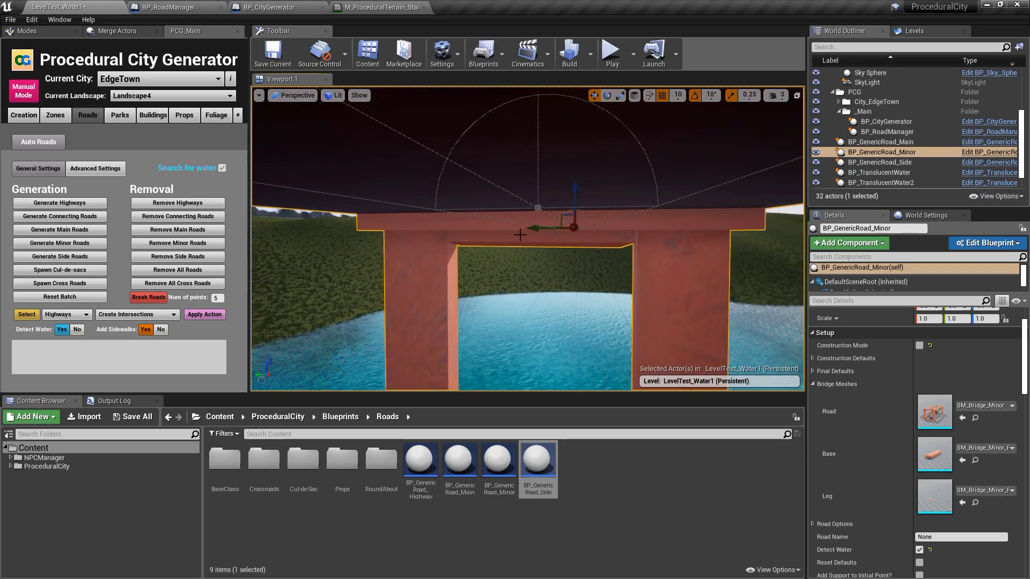
right_drag(671, 289, 686, 290)
key(q)
key(s)
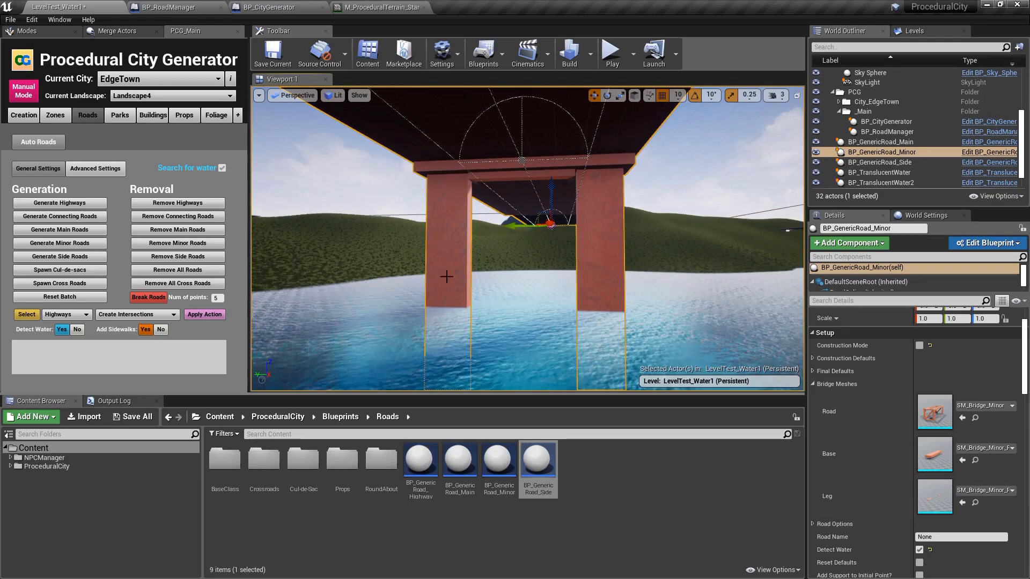
right_drag(558, 257, 772, 261)
right_drag(560, 229, 552, 228)
right_drag(595, 173, 600, 201)
key(e)
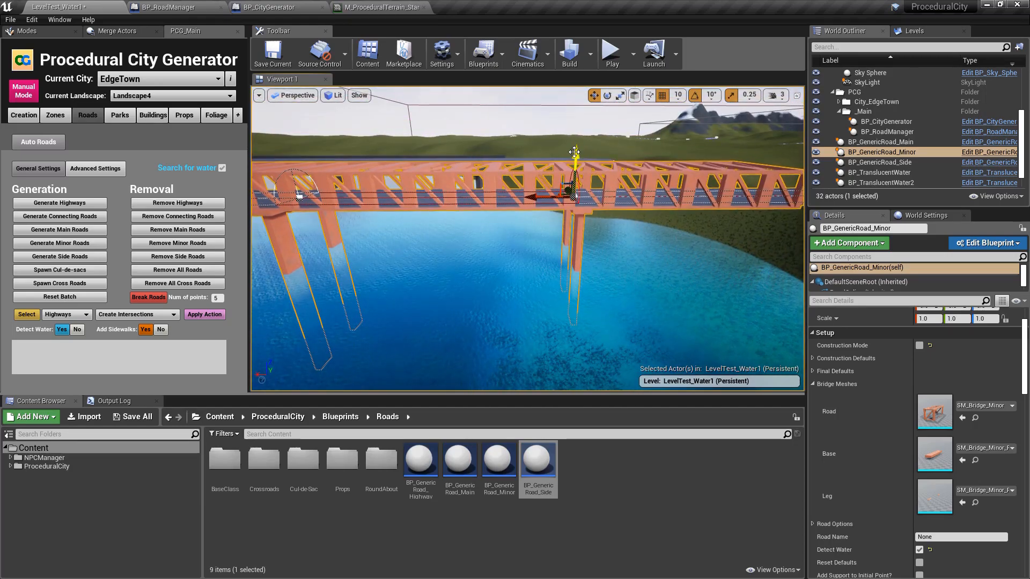
- Bend the minor road's truss bridge by moving its spline points and examine the pillars along the curve
key(w)
right_drag(554, 207, 530, 230)
key(s)
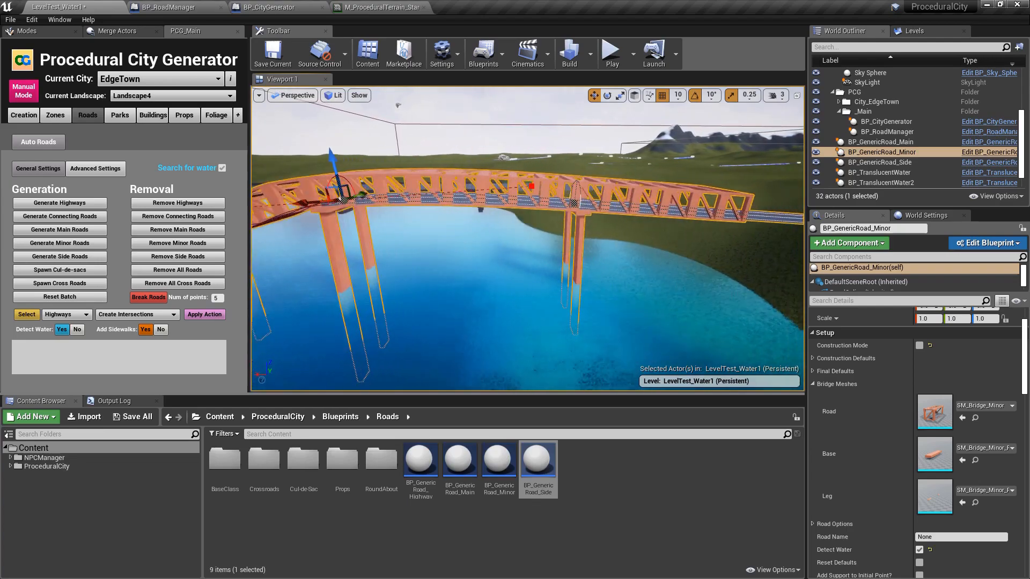
click(642, 137)
right_drag(642, 137, 599, 134)
right_drag(718, 223, 764, 221)
key(a)
click(427, 211)
right_drag(427, 210, 456, 218)
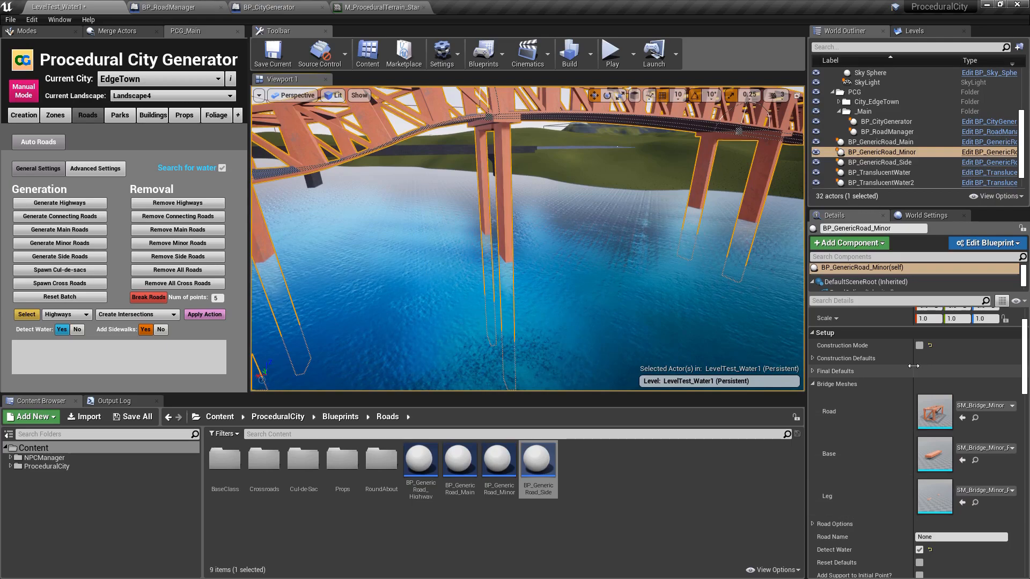
drag(912, 366, 900, 366)
- Delete the main, minor and side road actors crossing the lake
right_drag(528, 238, 556, 224)
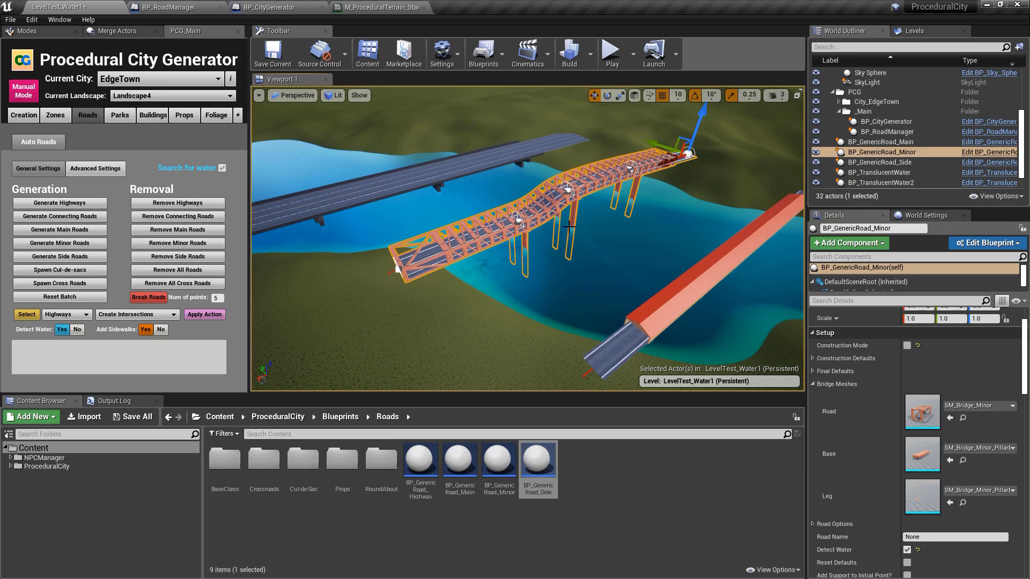
click(662, 173)
click(643, 166)
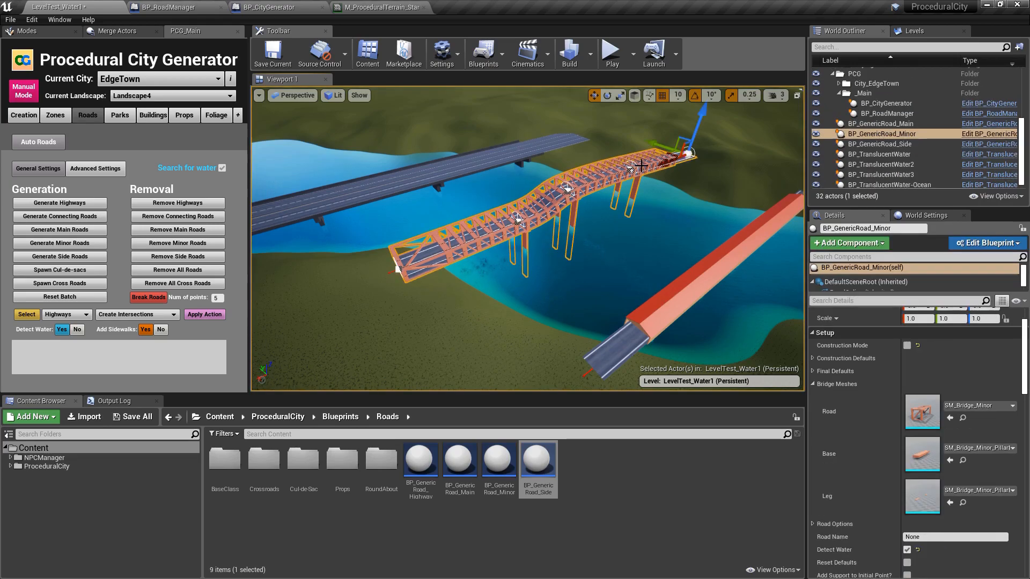
key(Delete)
key(ctrl+z)
key(Delete)
click(722, 276)
key(Delete)
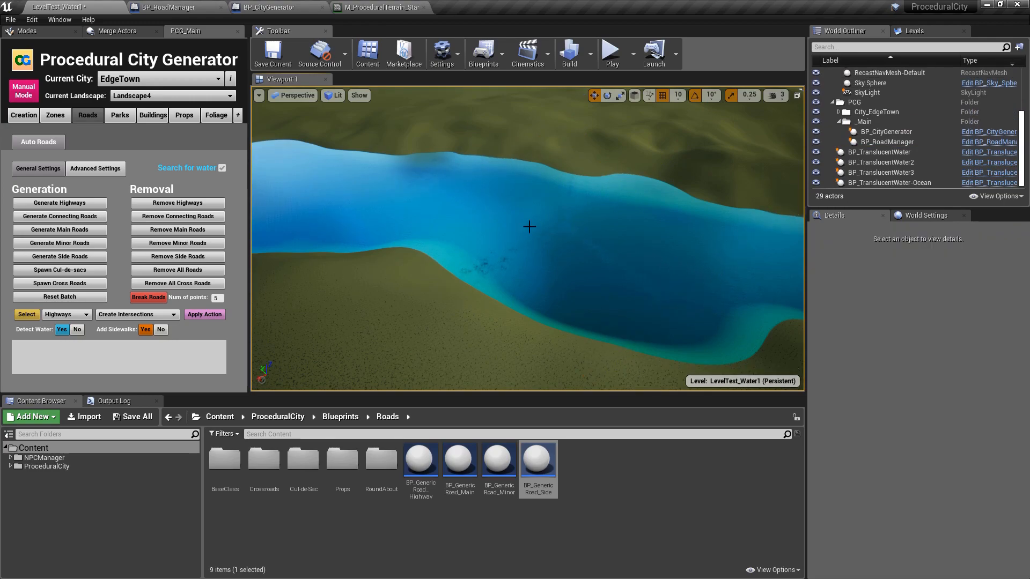
- Select the lake's BP_TranslucentWater2 actor and show the settings of its Comp_PCGWaterSettings component
right_drag(469, 210, 399, 165)
right_drag(540, 188, 506, 198)
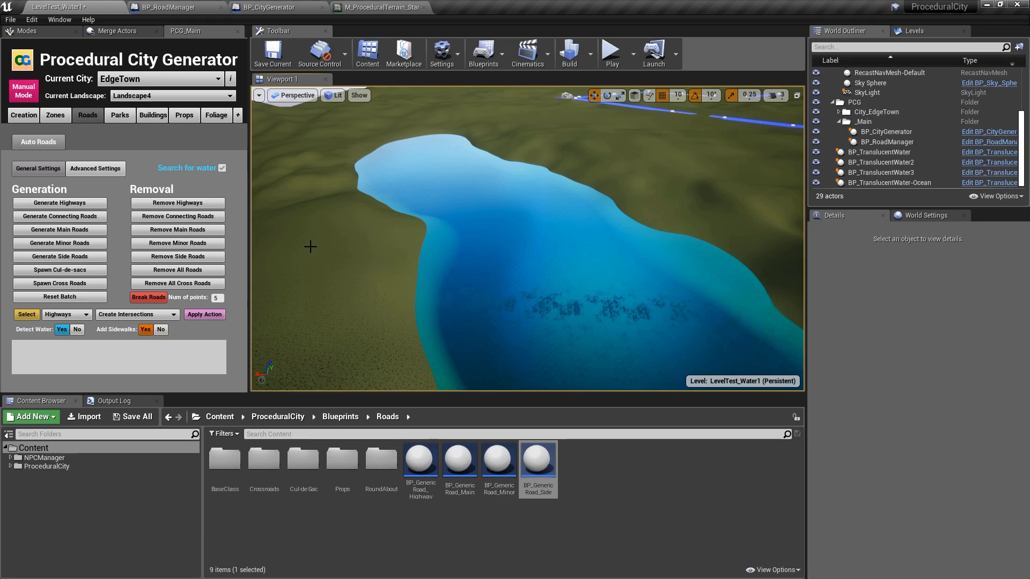
right_drag(553, 191, 480, 191)
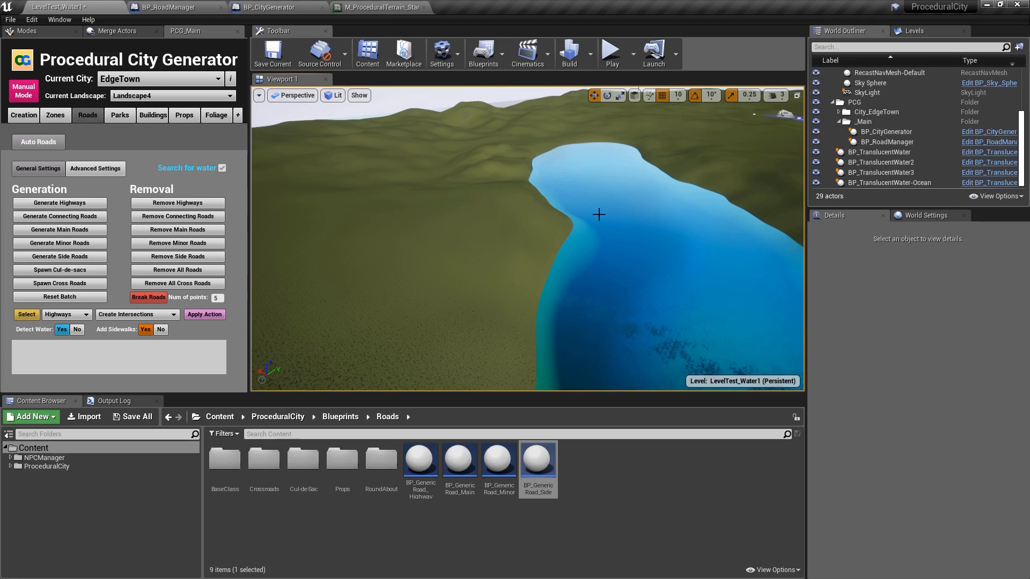
right_drag(646, 223, 563, 242)
click(538, 217)
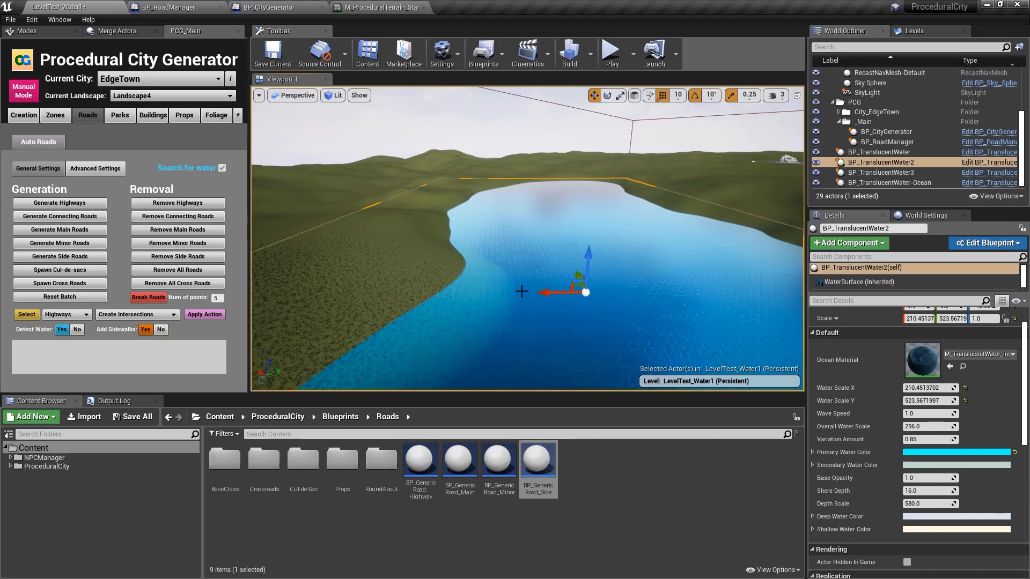
key(Escape)
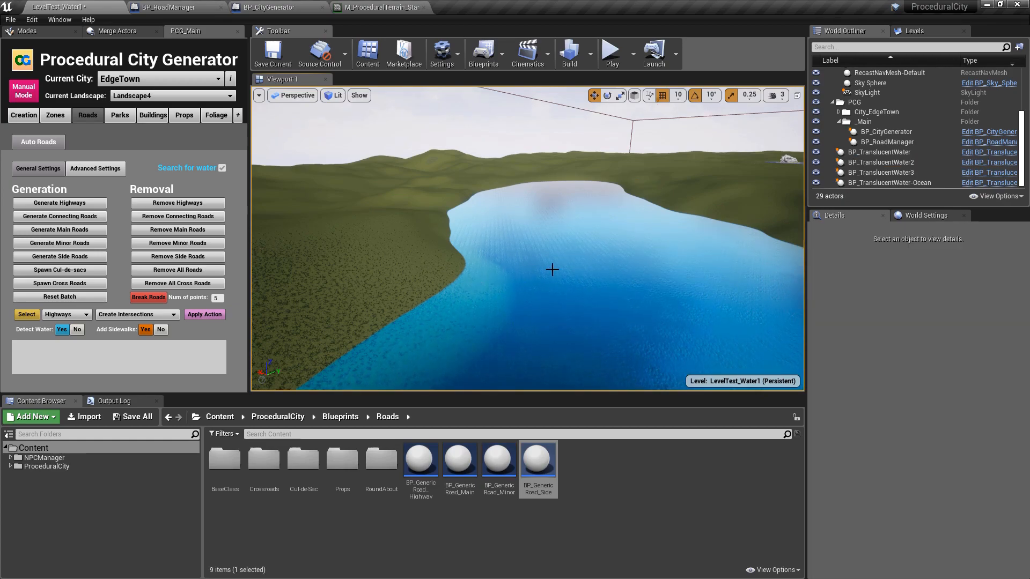
click(533, 273)
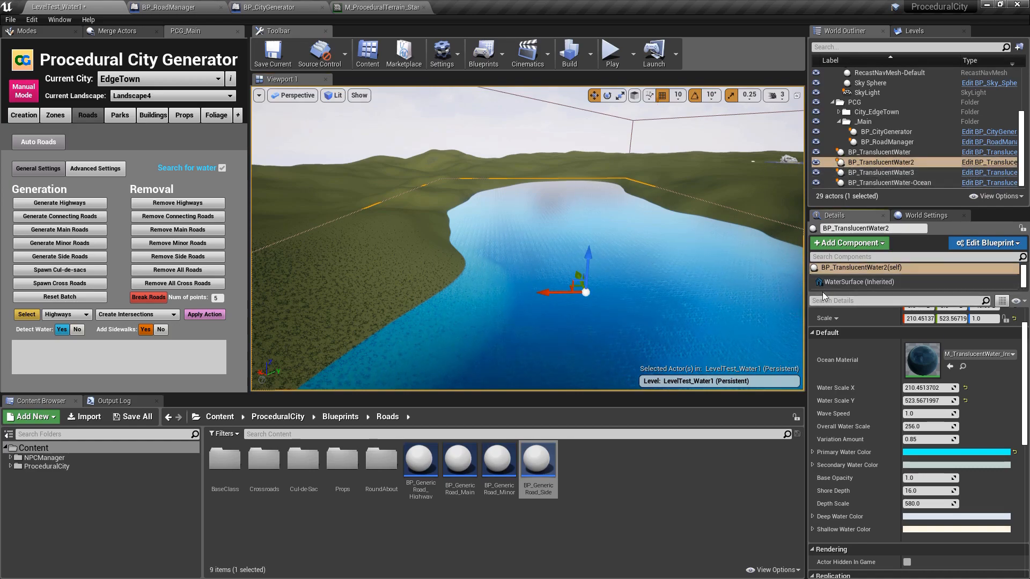
drag(827, 292, 827, 308)
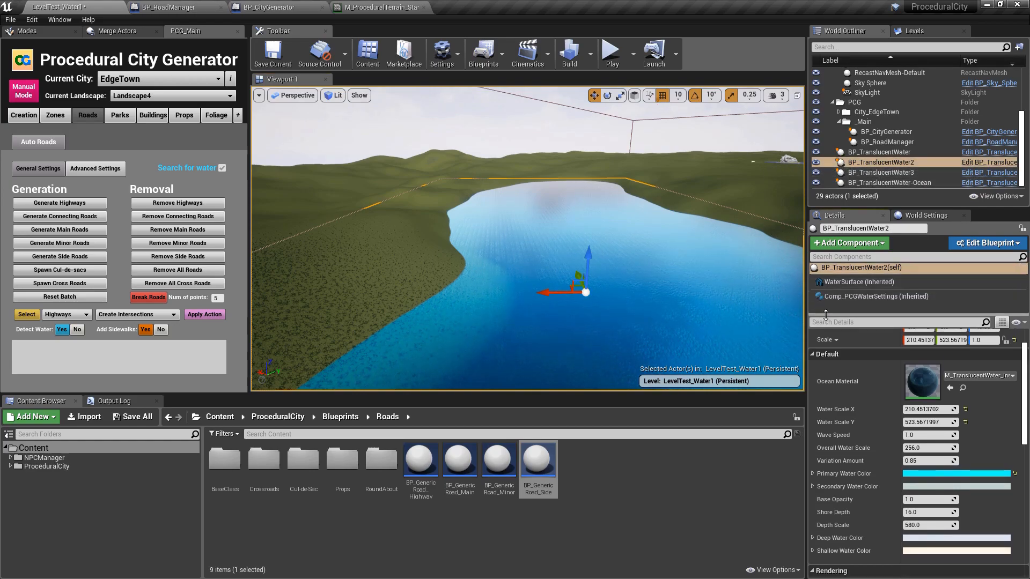
click(856, 298)
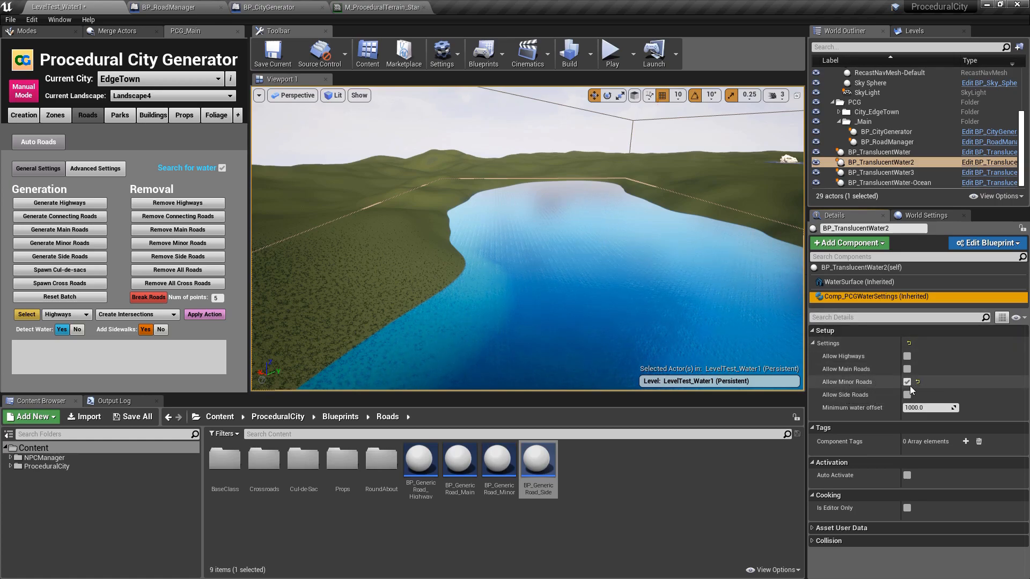
- Examine the lake and its banks, then show the Comp_PCGWaterSettings road permissions of BP_TranslucentWater2 again
right_drag(587, 198, 643, 187)
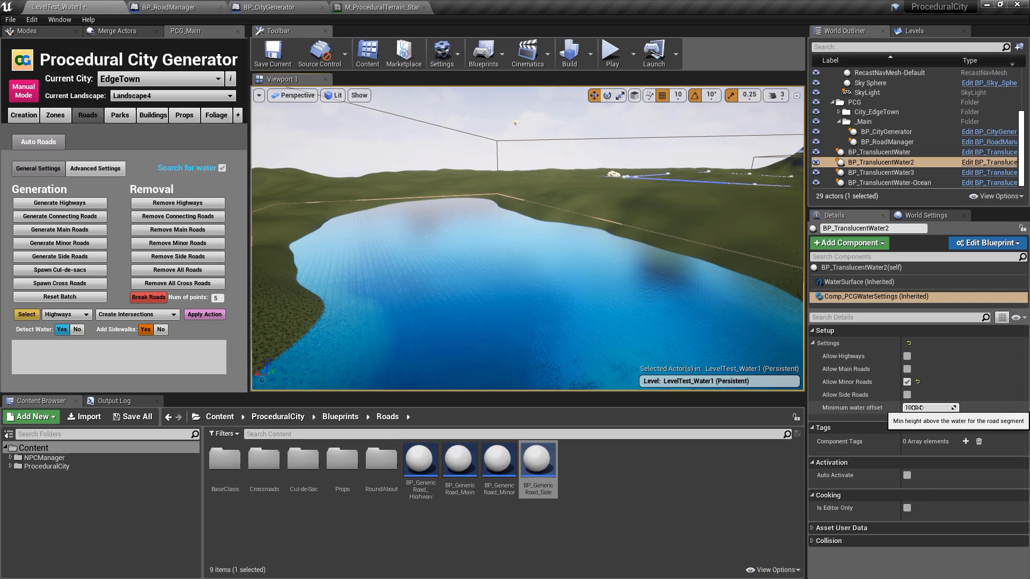
mouse_move(598, 219)
right_down()
mouse_move(684, 214)
mouse_move(597, 218)
right_up()
key(w)
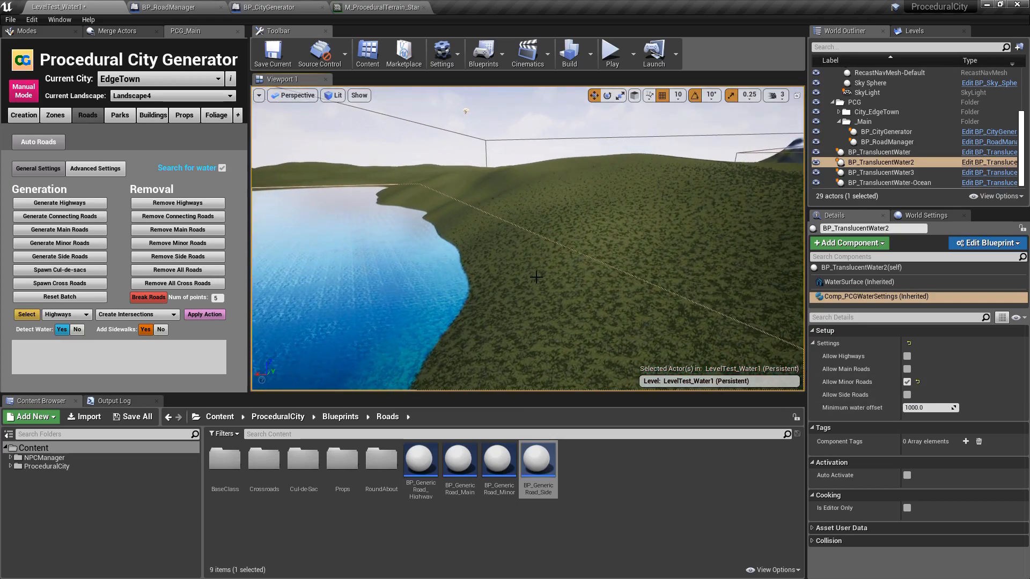
key(a)
right_drag(502, 270, 485, 272)
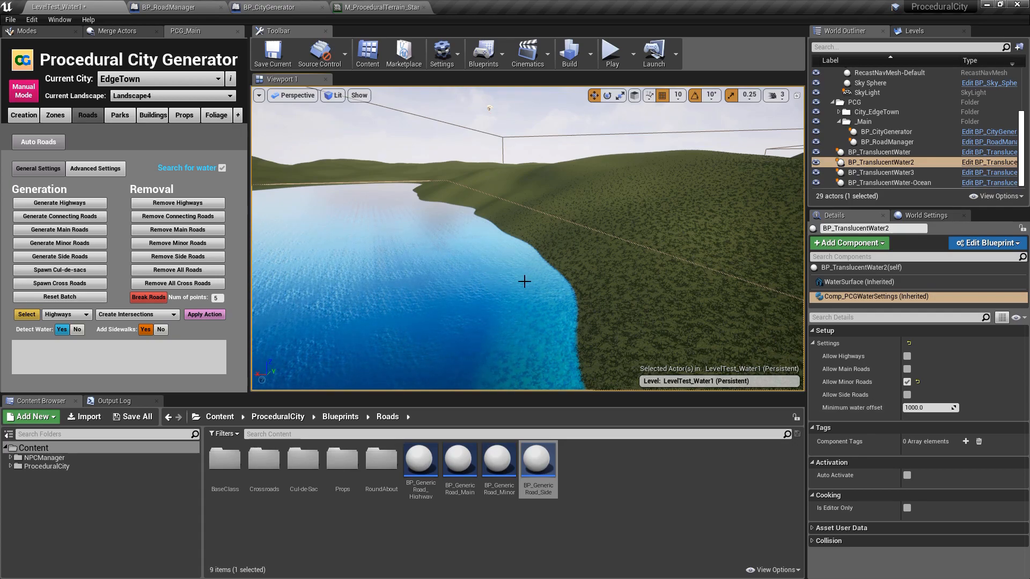
right_drag(519, 314, 427, 325)
key(Escape)
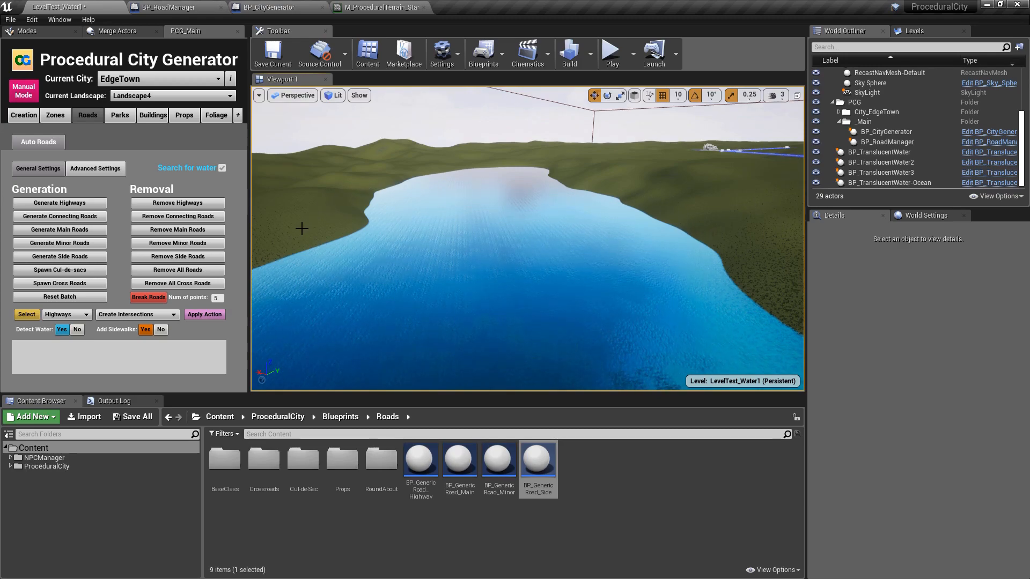
click(498, 231)
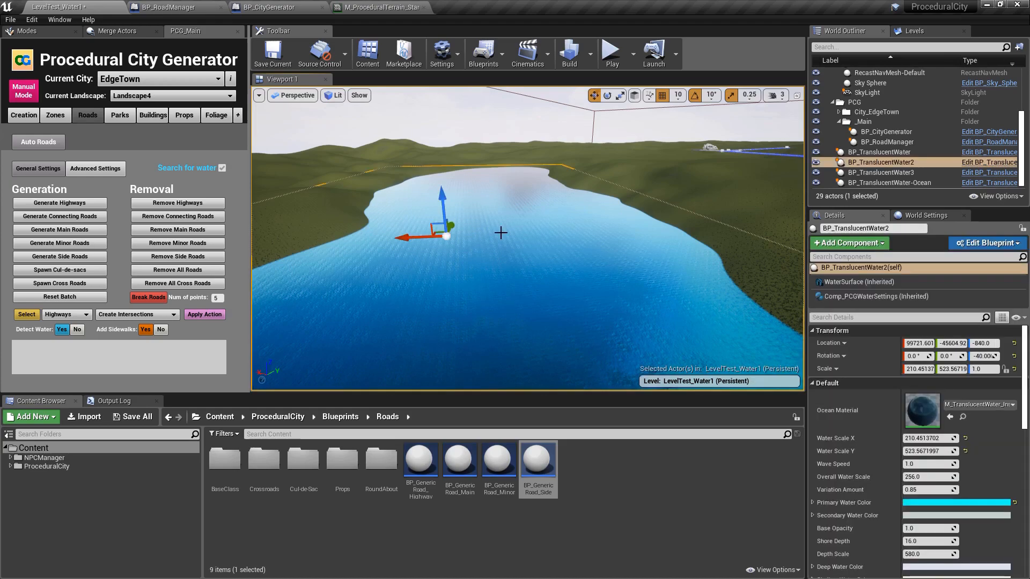
click(869, 296)
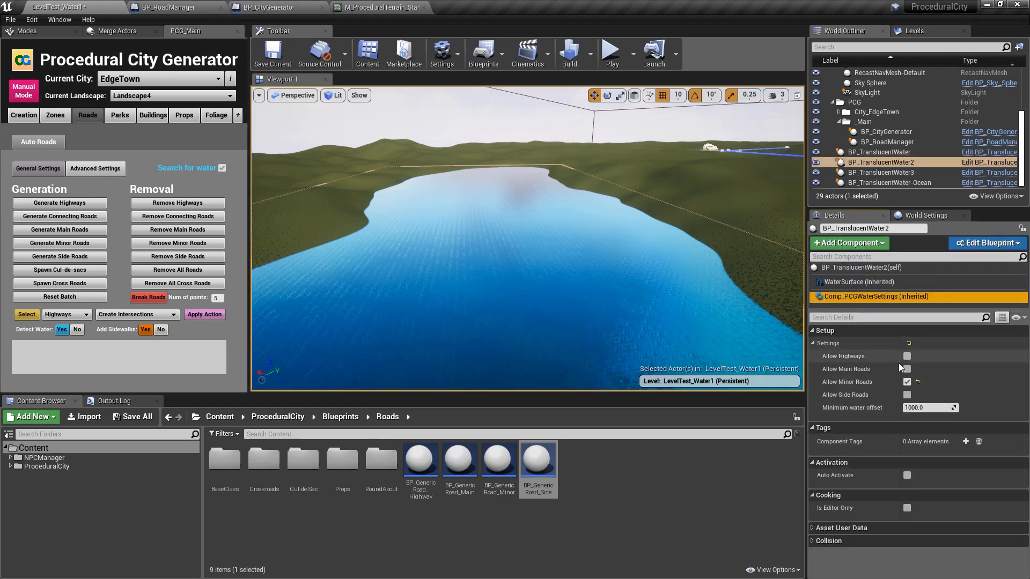
- Focus on the BP_TranslucentWater-Ocean actor and show its Comp_PCGWaterSettings component settings
mouse_move(606, 252)
right_down()
mouse_move(376, 215)
mouse_move(606, 252)
mouse_move(608, 244)
right_up()
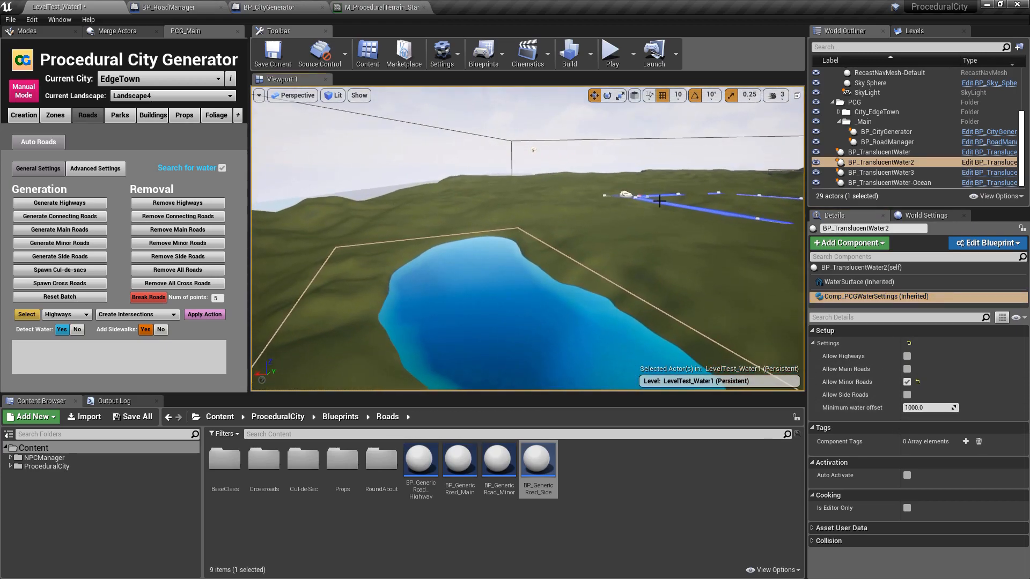
click(914, 185)
key(f)
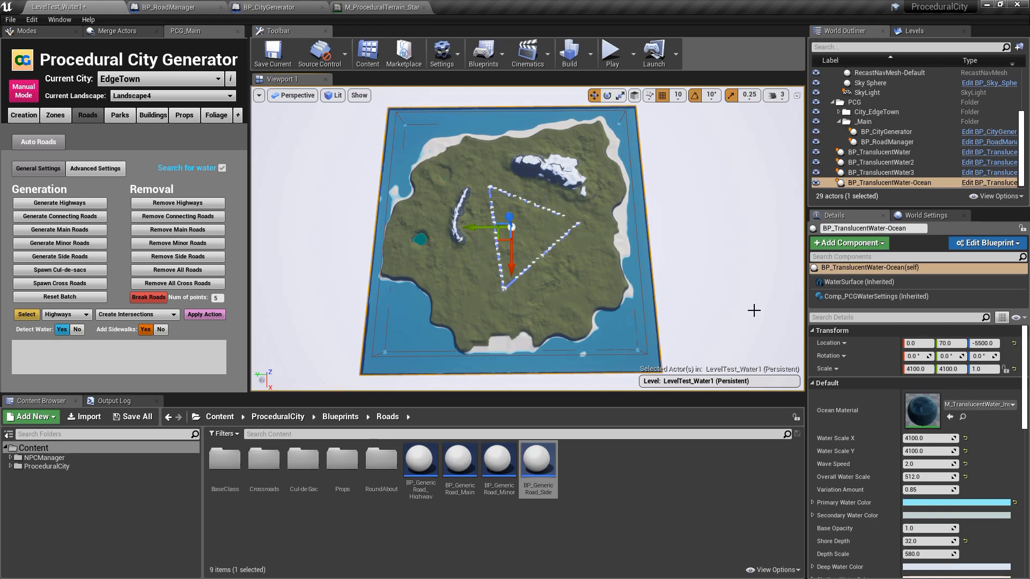
click(857, 297)
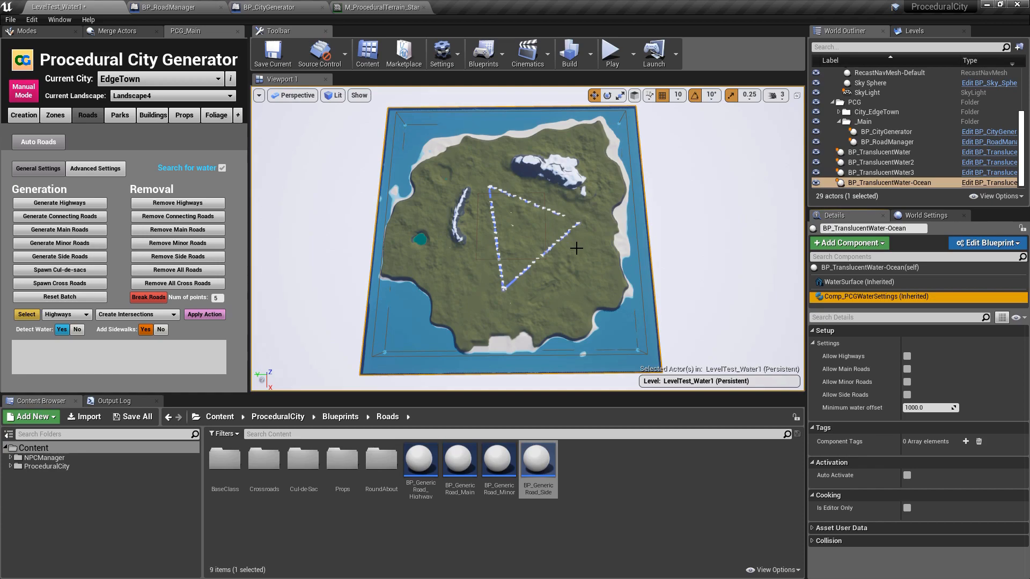
- Set the camera speed to 6 and examine the ocean and sandy beaches along the island's coast
right_drag(586, 246, 605, 263)
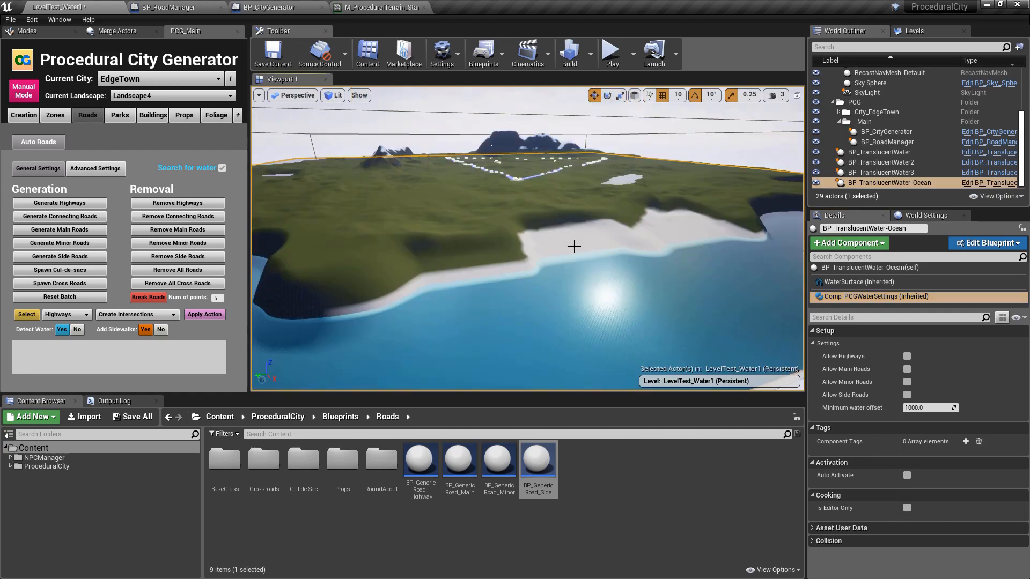
right_drag(574, 246, 477, 245)
click(777, 96)
click(828, 123)
key(w)
key(s)
right_drag(462, 209, 603, 295)
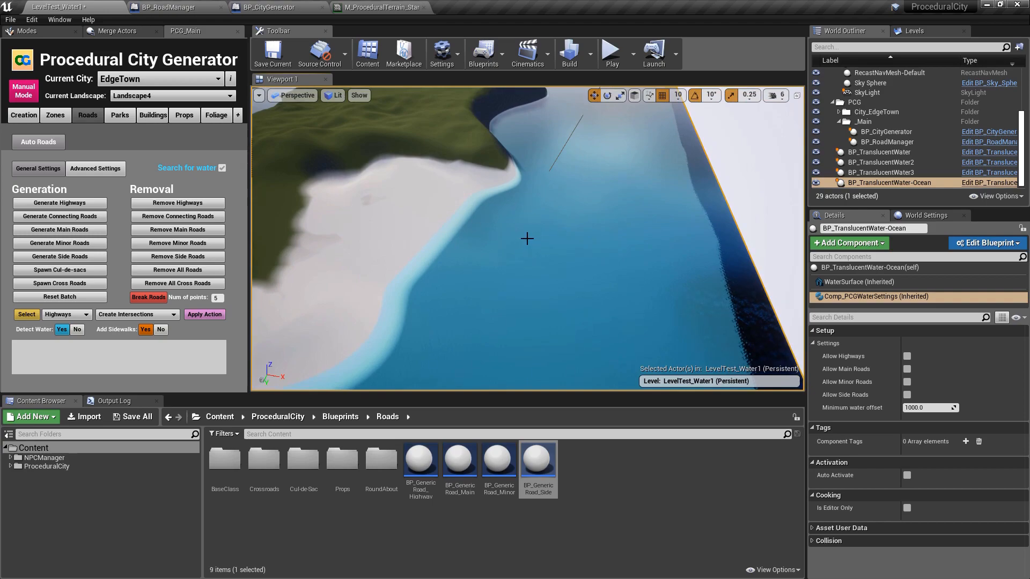
right_drag(434, 230, 277, 242)
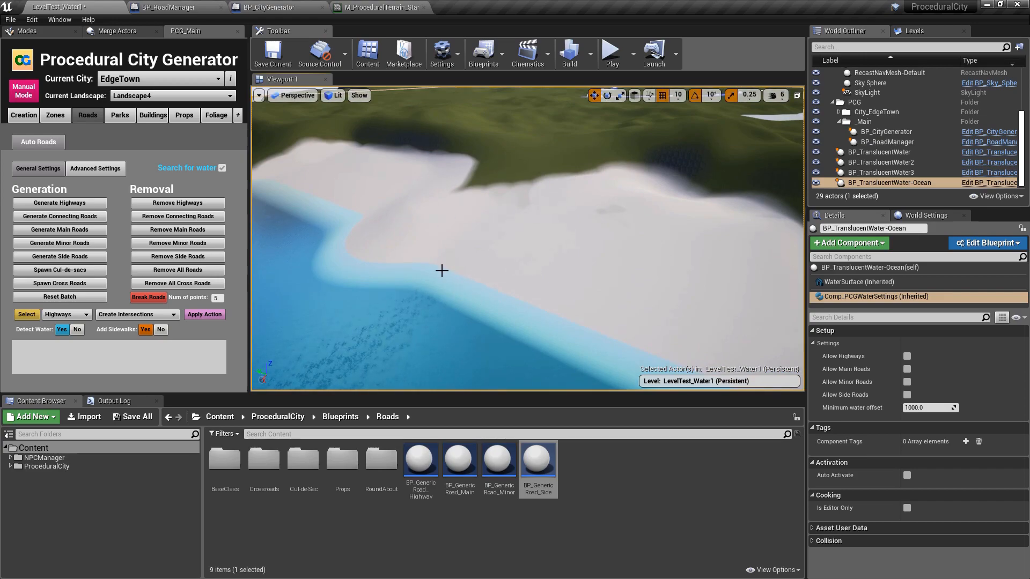
- Select the BP_RoadManager actor and find the road material lists in its Physical Material Settings
click(882, 143)
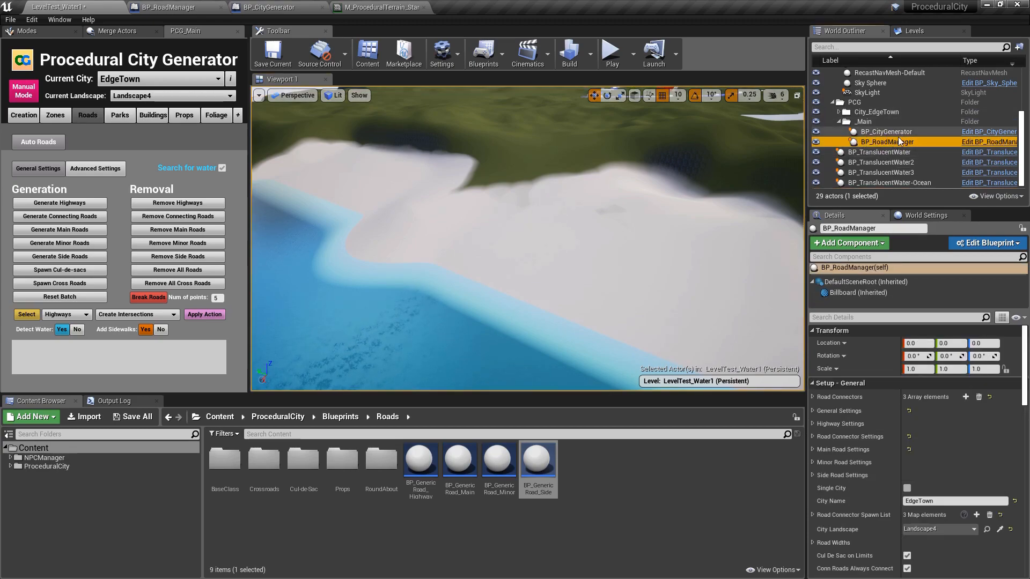
scroll(832, 399, down, 3)
scroll(832, 400, down, 2)
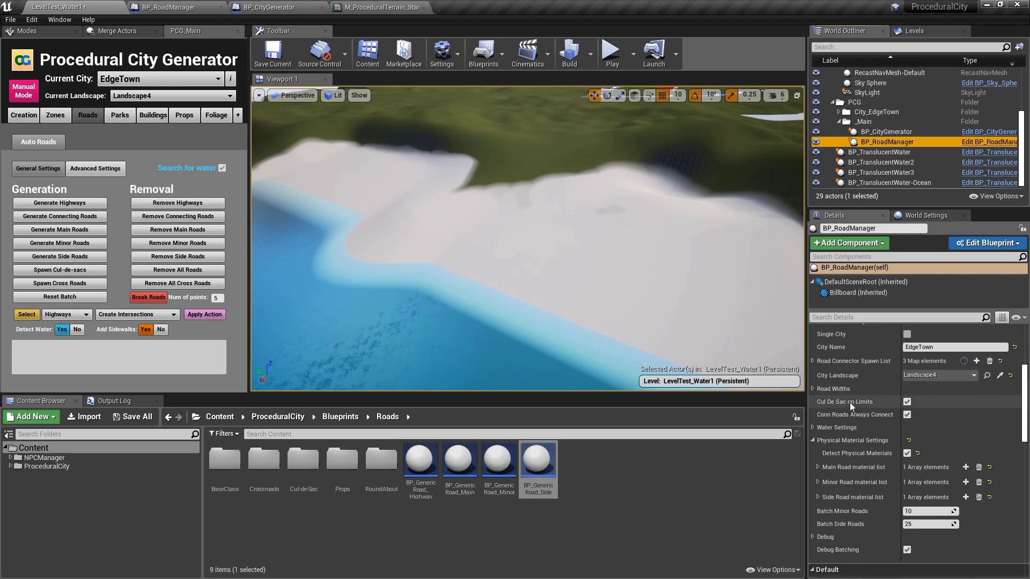
scroll(848, 401, down, 2)
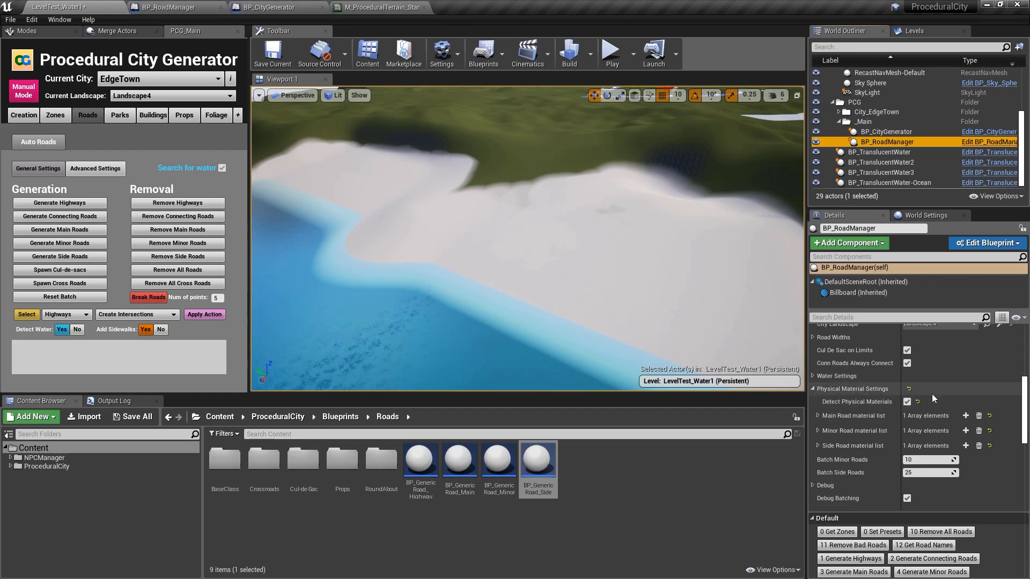
scroll(887, 391, down, 2)
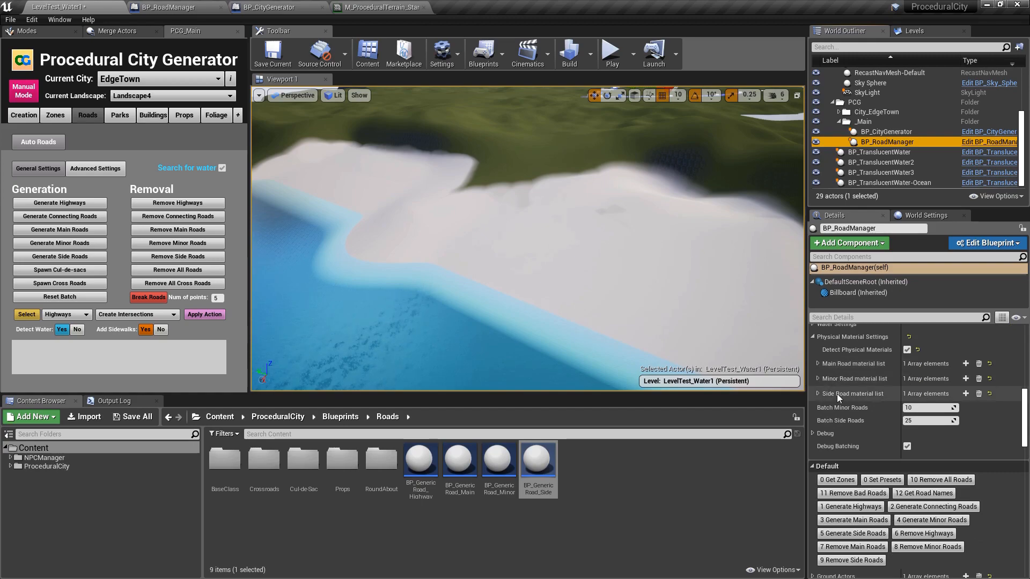
- Expand the Main, Minor and Side Road material lists and browse the physical materials available for the main road entry
click(818, 363)
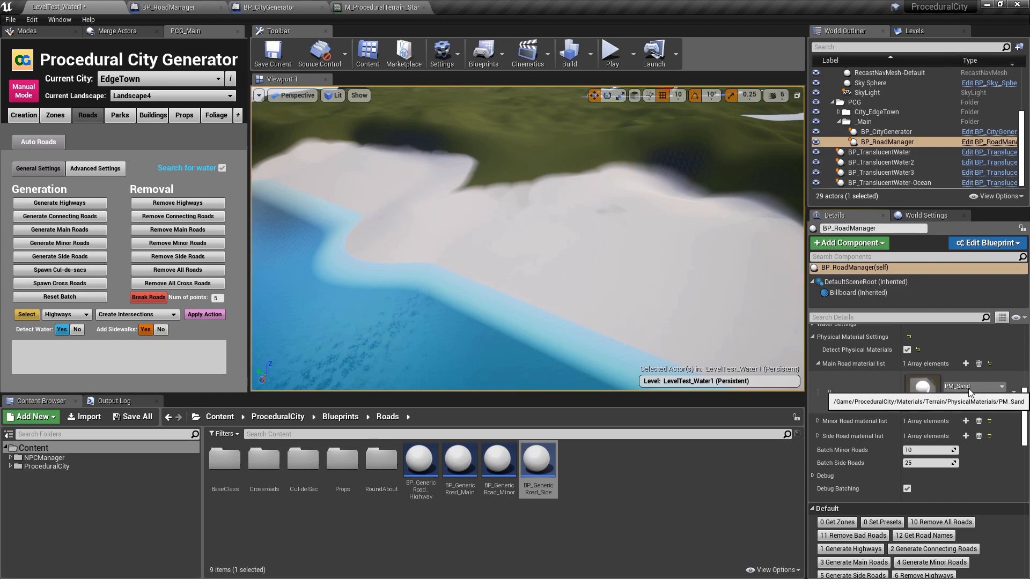
click(818, 422)
click(818, 477)
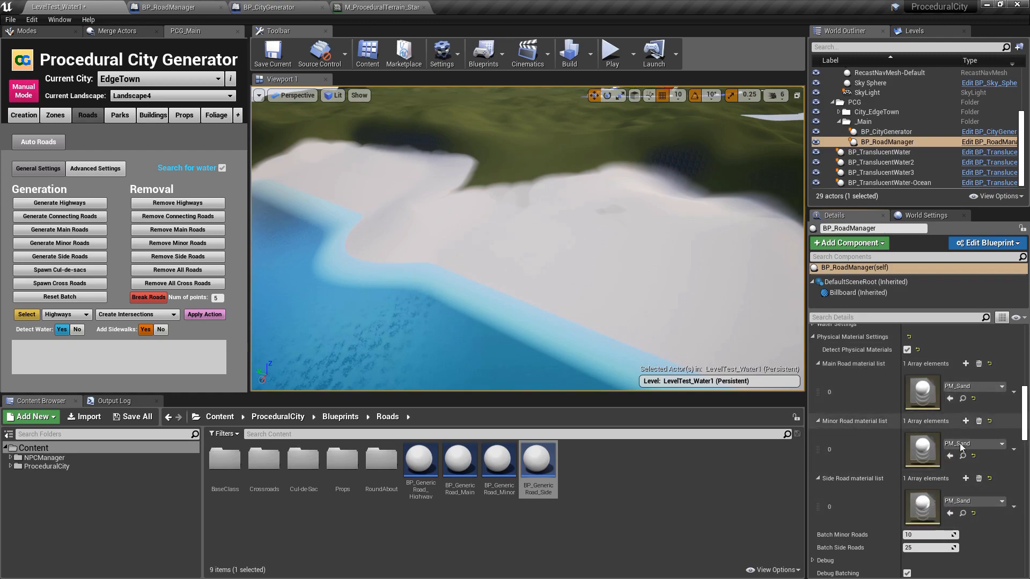
click(968, 386)
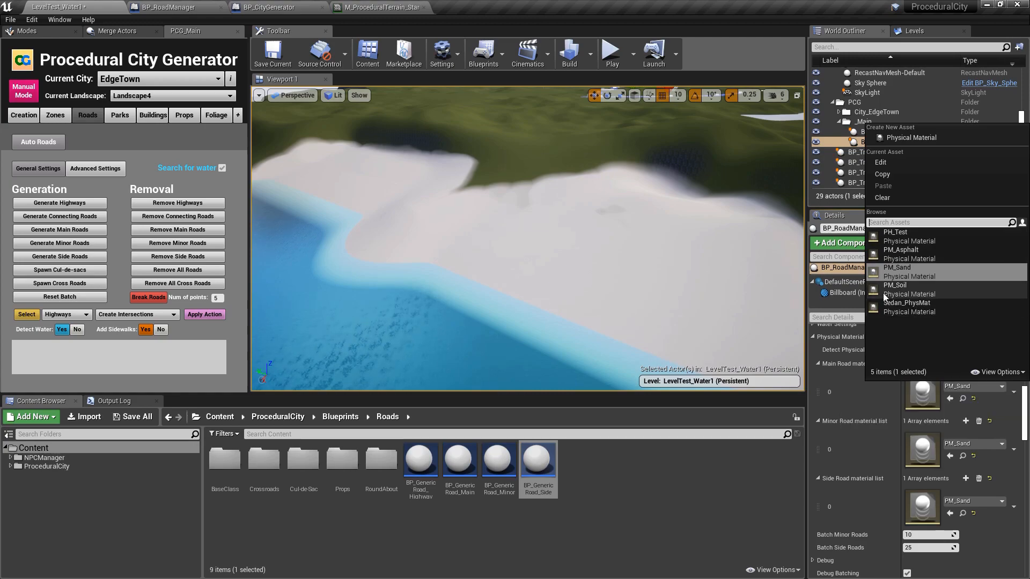
click(905, 497)
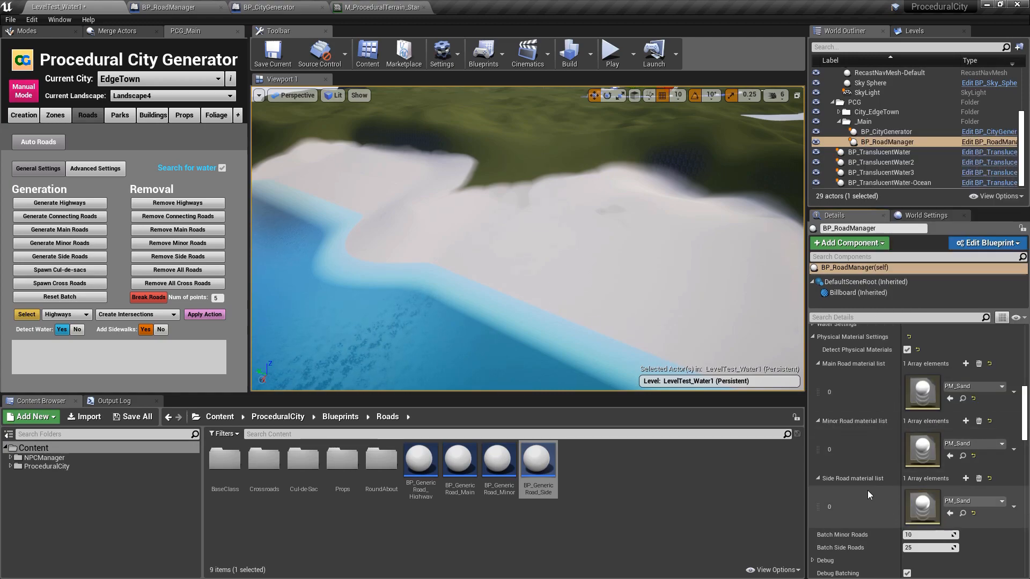
- Add a second element to the Main Road material list and delete it again
click(965, 363)
click(1014, 435)
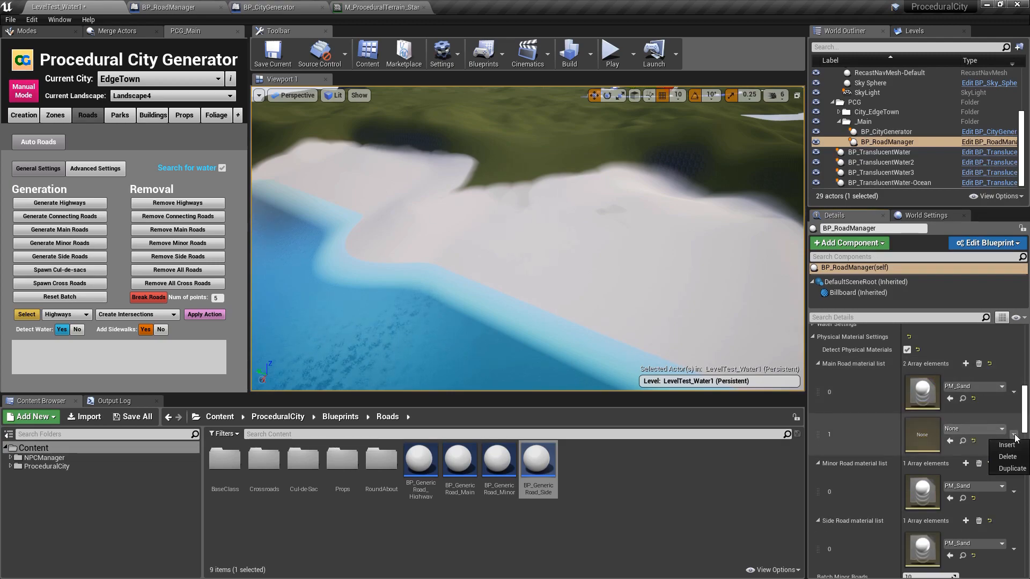
click(1009, 453)
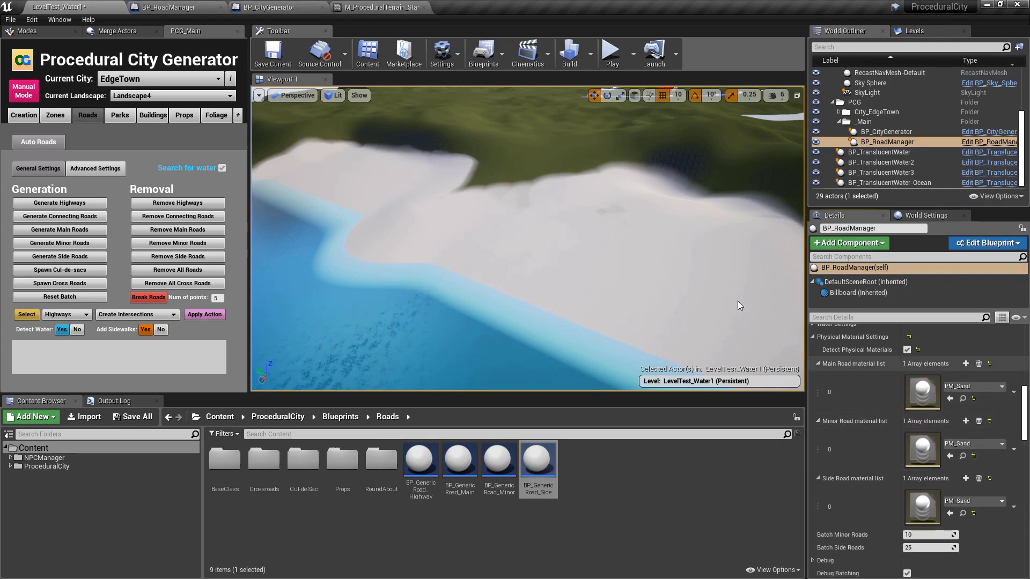
- Save the modified LevelTest_Water1 level
click(123, 418)
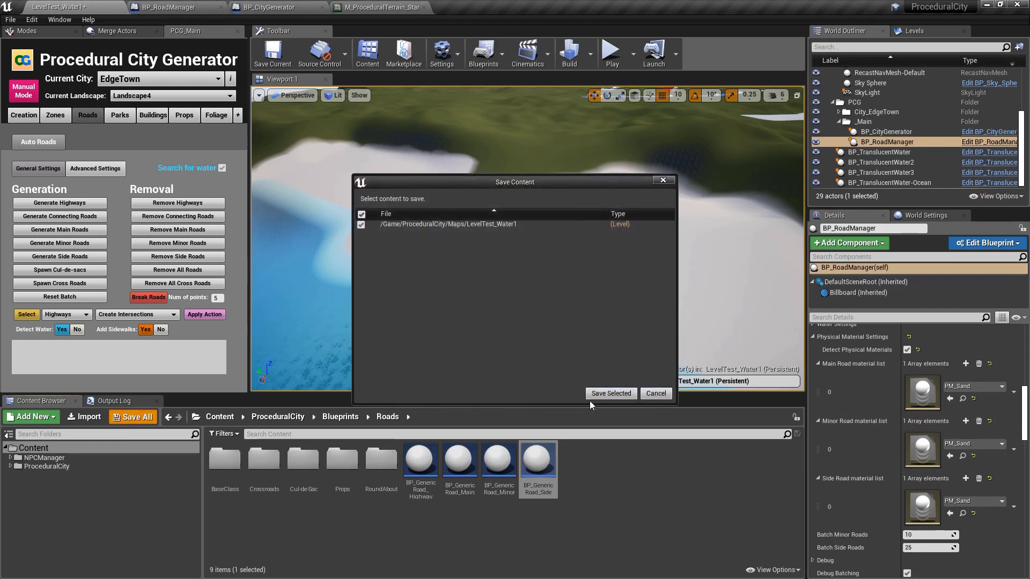
click(598, 394)
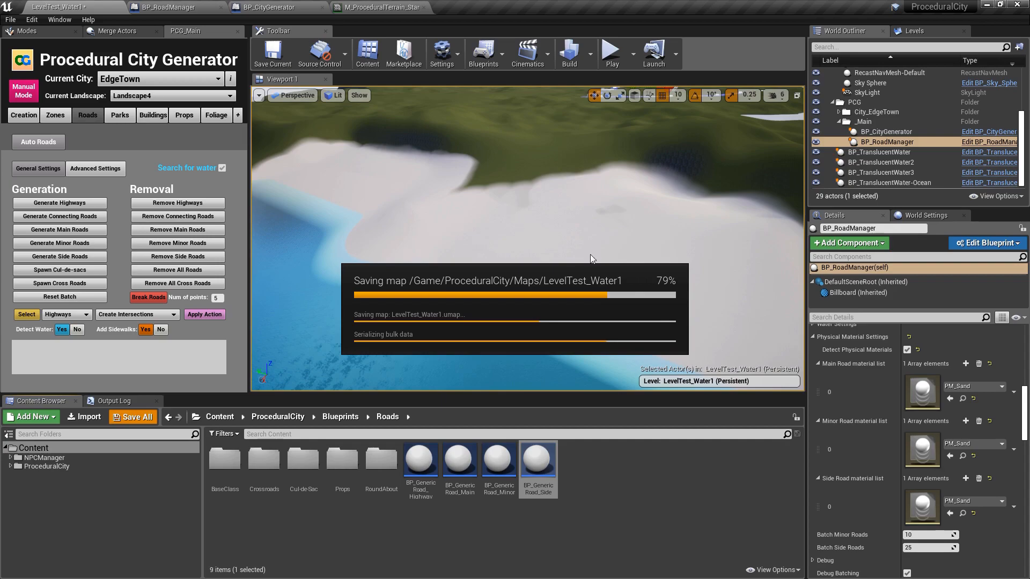
- Frame BP_RoadManager so the whole island is in view and generate the main roads for EdgeTown
right_drag(569, 198, 558, 231)
key(s)
right_drag(498, 178, 482, 178)
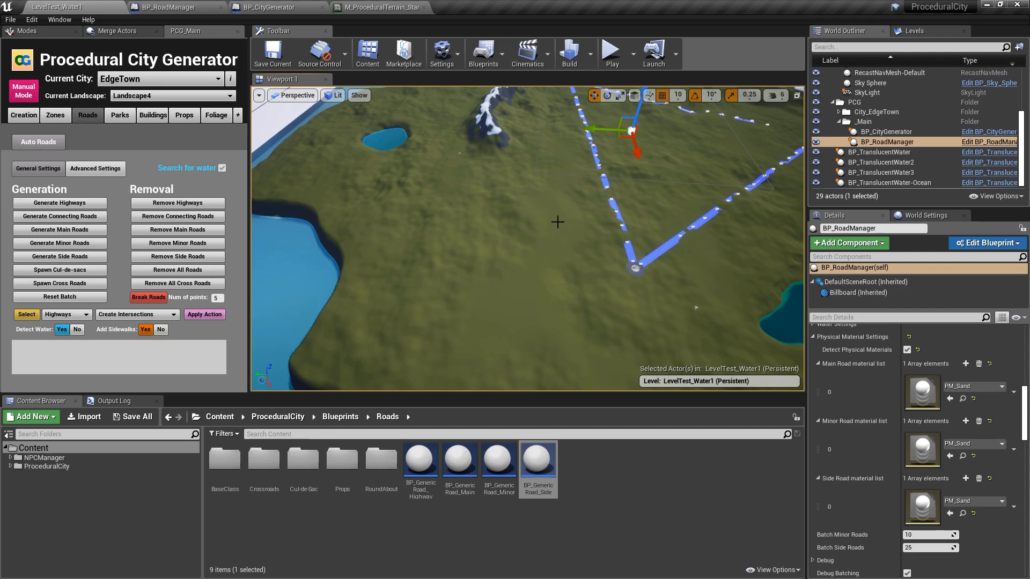
key(s)
right_drag(514, 211, 533, 228)
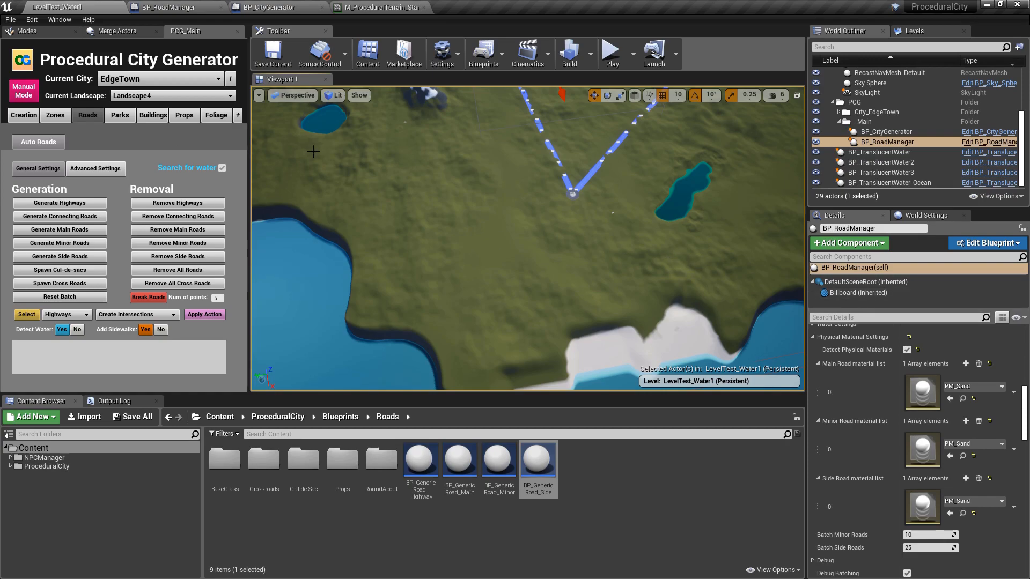
key(f)
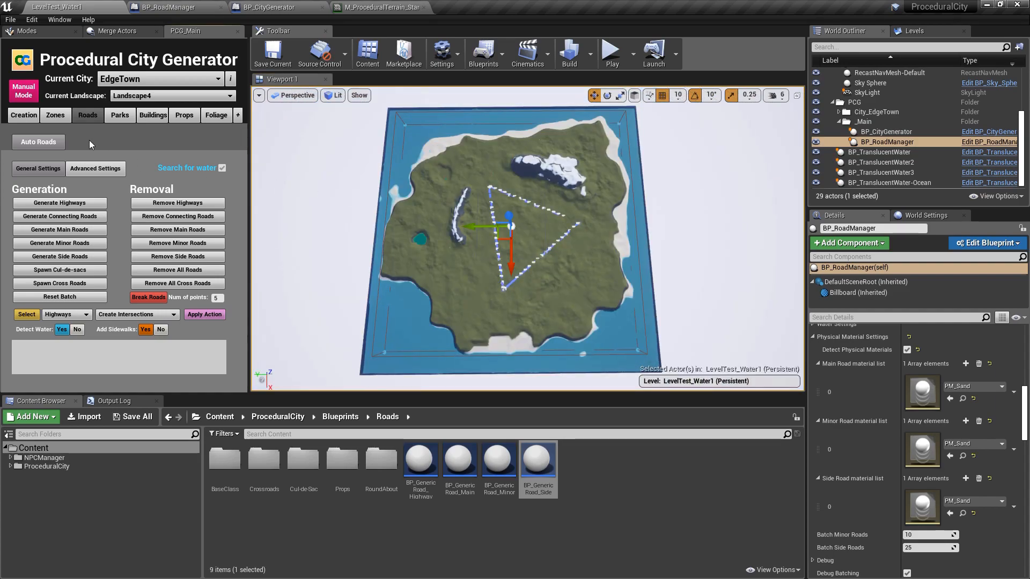
click(85, 232)
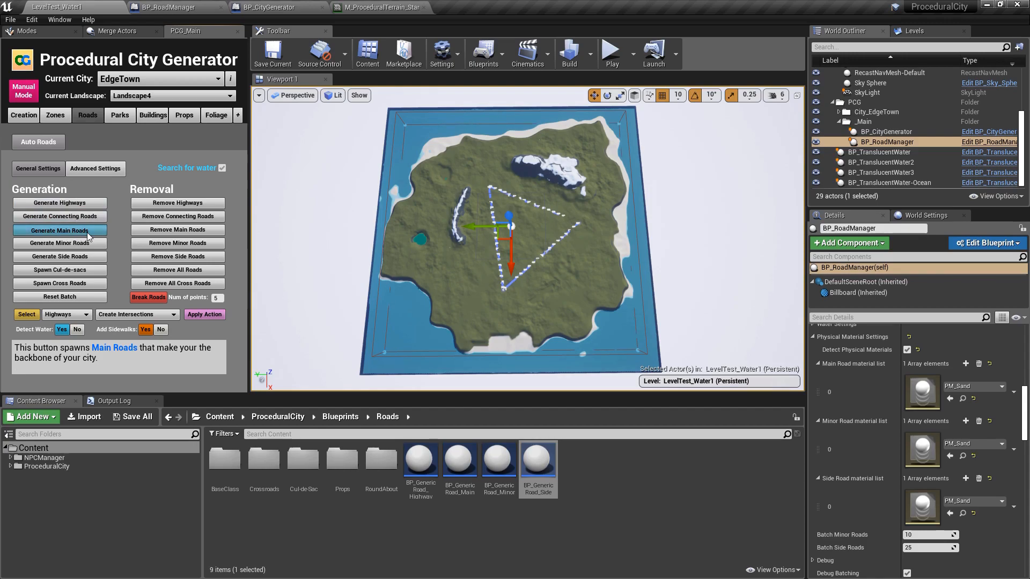
click(87, 233)
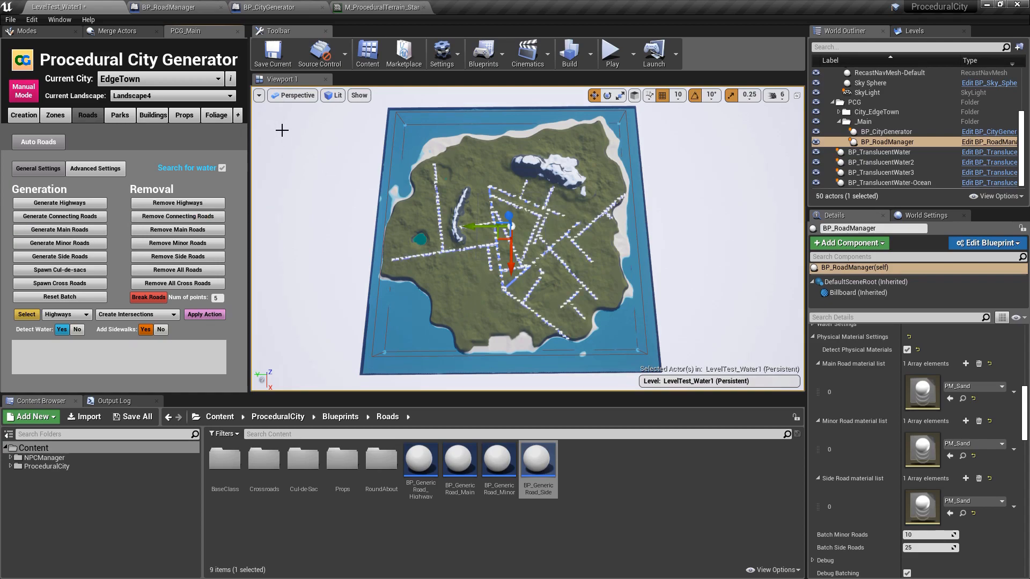
- Delete the leftover Print String node from BP_RoadManager's Fn Generate Main Roads function, compile and save the blueprint, and return to the level
click(171, 7)
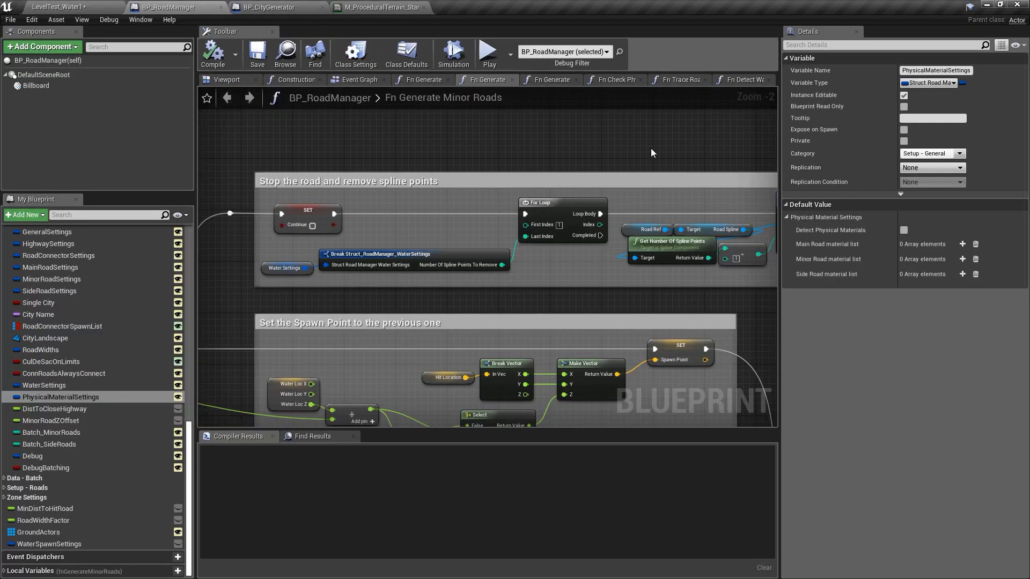
scroll(527, 251, down, 3)
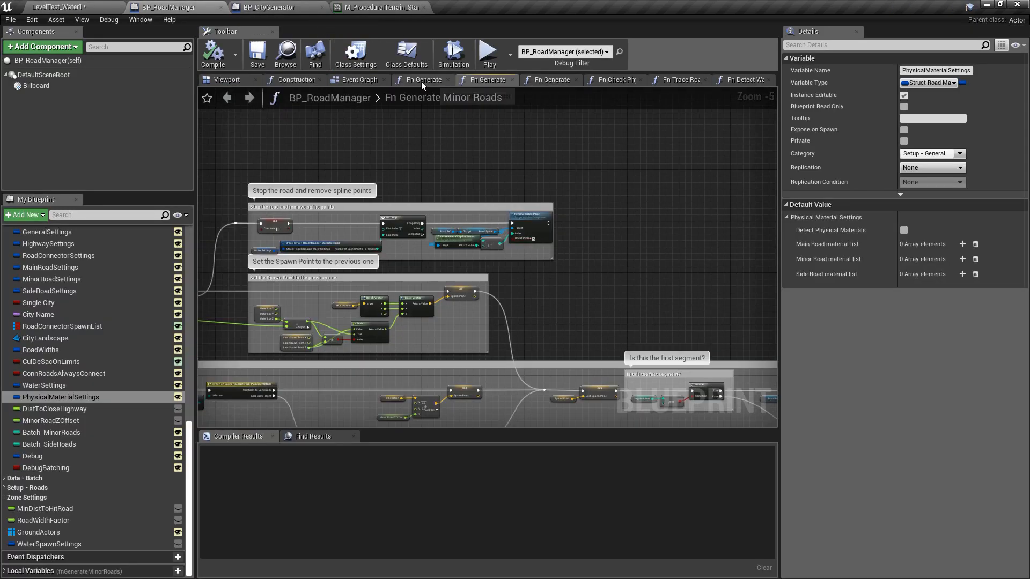
click(422, 83)
scroll(388, 246, down, 4)
right_drag(317, 156, 773, 129)
mouse_move(423, 213)
right_down()
mouse_move(451, 185)
mouse_move(641, 140)
mouse_move(264, 159)
mouse_move(653, 127)
right_up()
mouse_move(445, 193)
right_down()
mouse_move(505, 172)
mouse_move(276, 149)
right_up()
right_drag(589, 232, 521, 299)
right_drag(626, 351, 406, 141)
scroll(453, 269, up, 6)
click(503, 242)
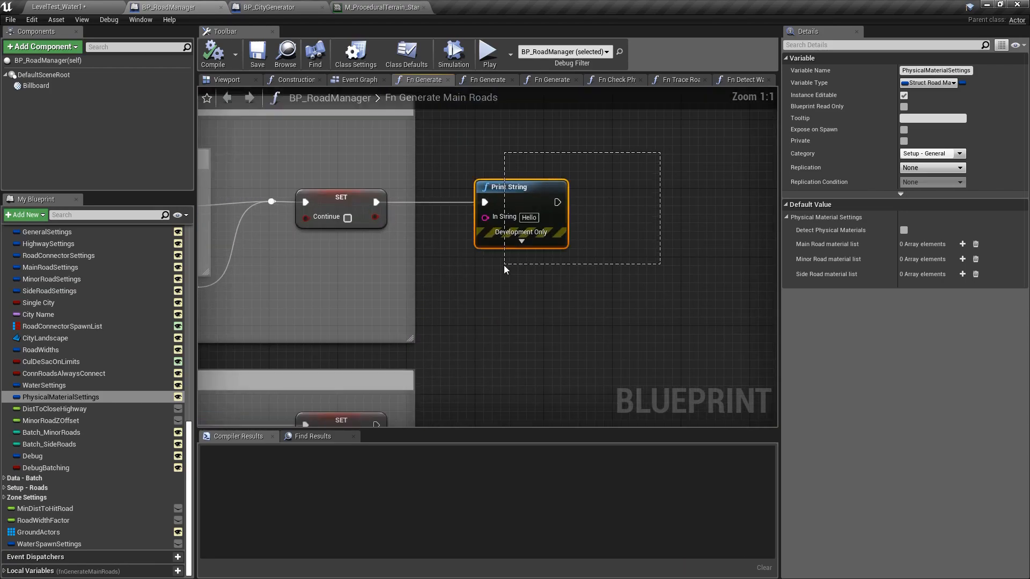
key(Delete)
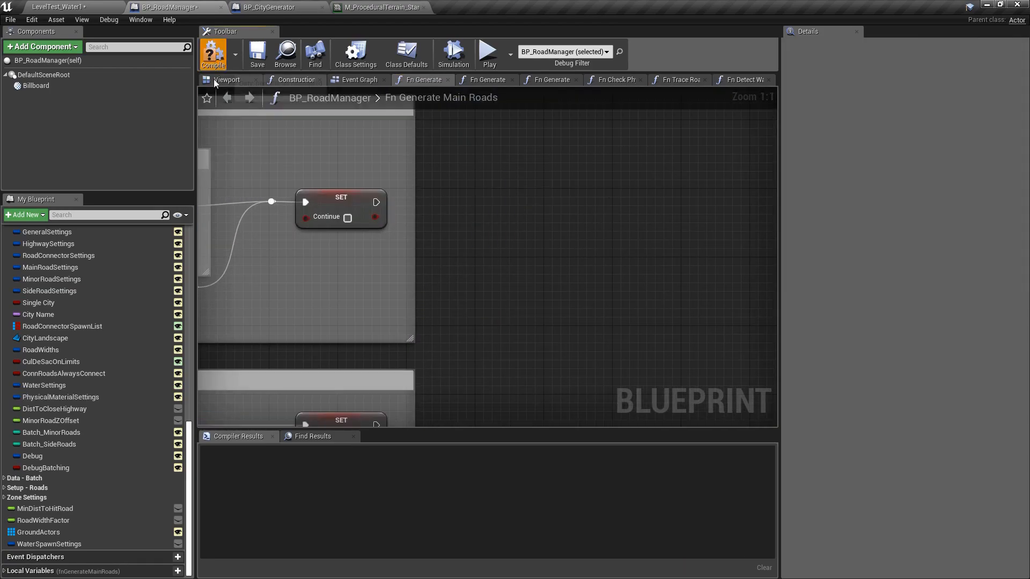
click(256, 56)
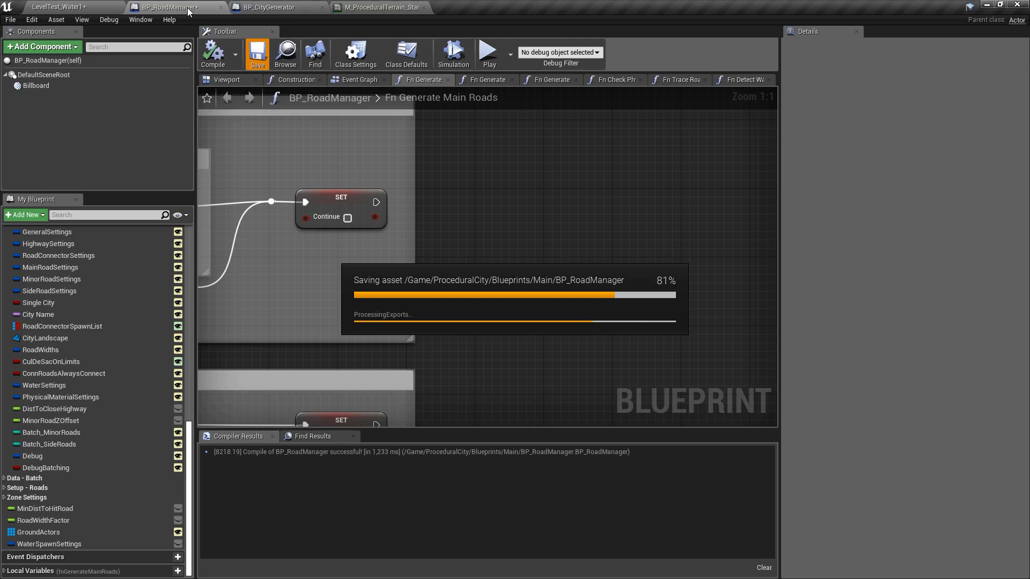
click(86, 6)
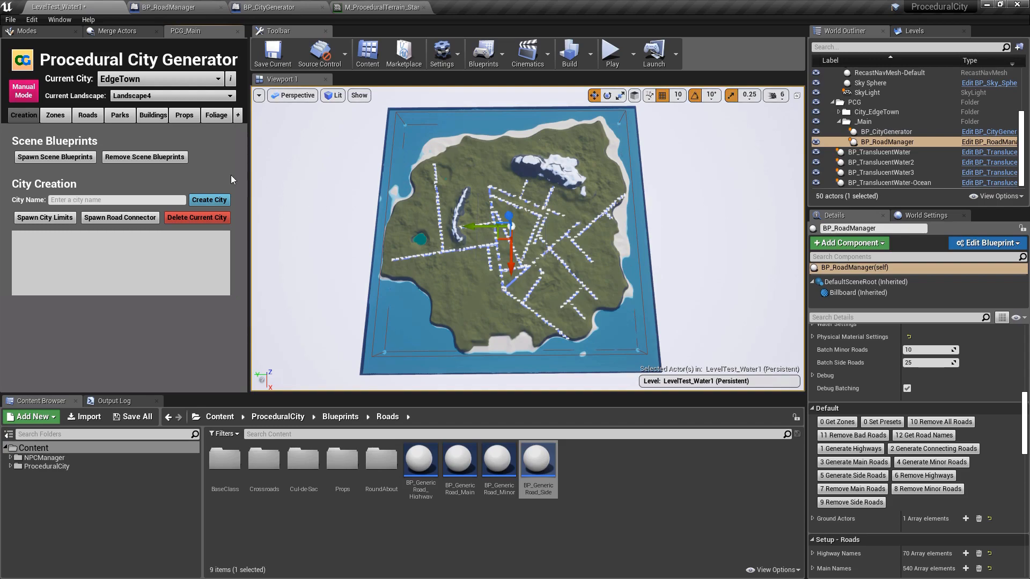
- Generate two batches of minor roads branching from EdgeTown's main roads
click(92, 114)
click(76, 243)
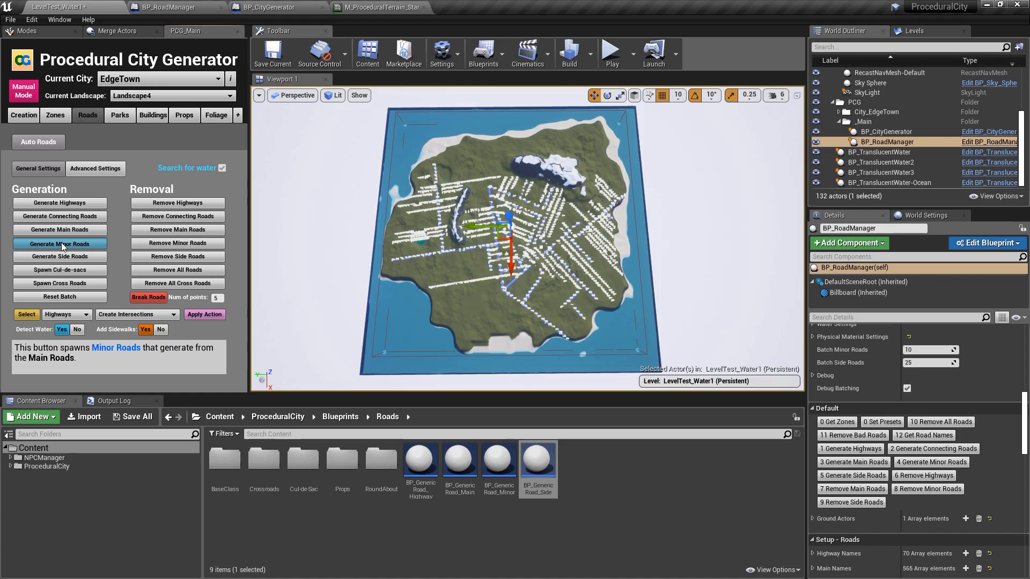
click(111, 243)
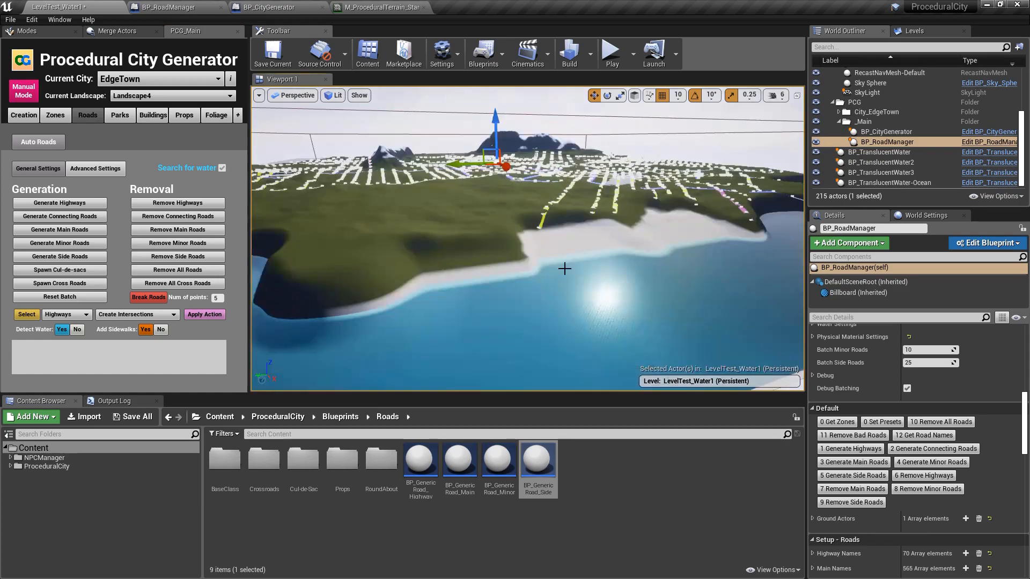
- Examine where the minor roads stop along the sandy coast and select the one ending at the sand's edge
key(w)
right_drag(564, 269, 585, 322)
key(s)
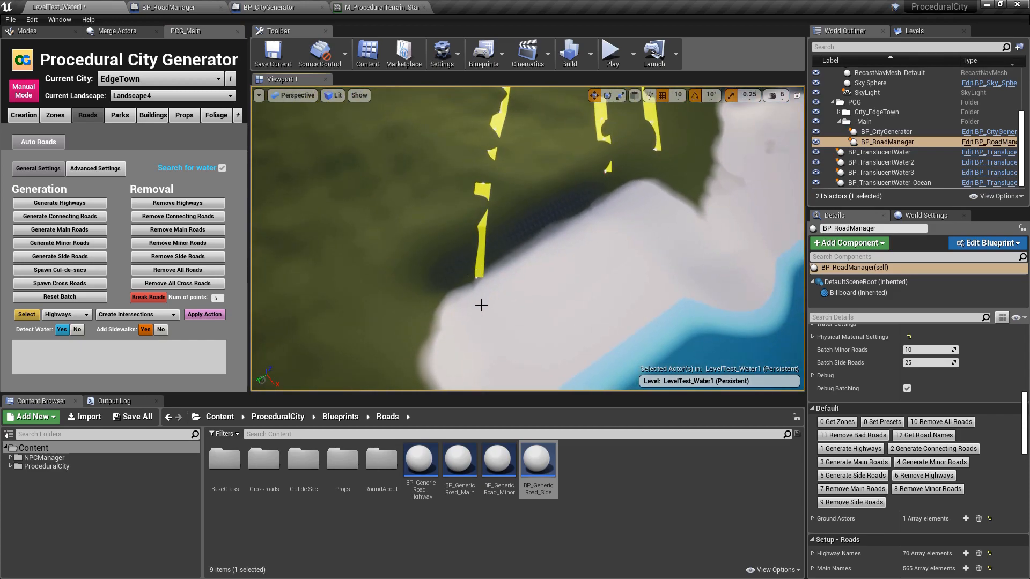
key(s)
mouse_move(563, 258)
right_down()
mouse_move(547, 188)
mouse_move(472, 199)
mouse_move(418, 188)
mouse_move(552, 267)
mouse_move(549, 257)
right_up()
key(w)
key(e)
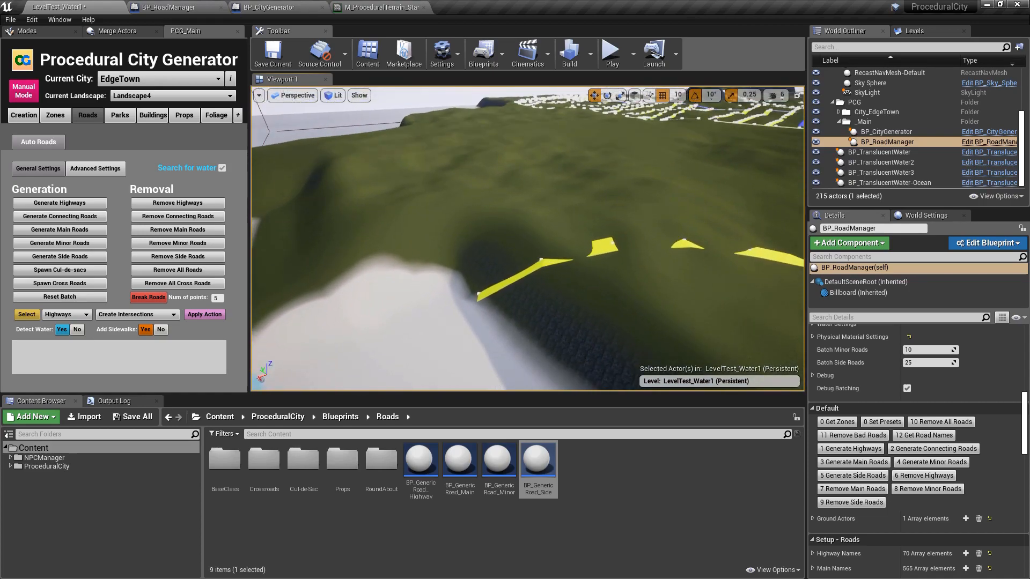
click(559, 253)
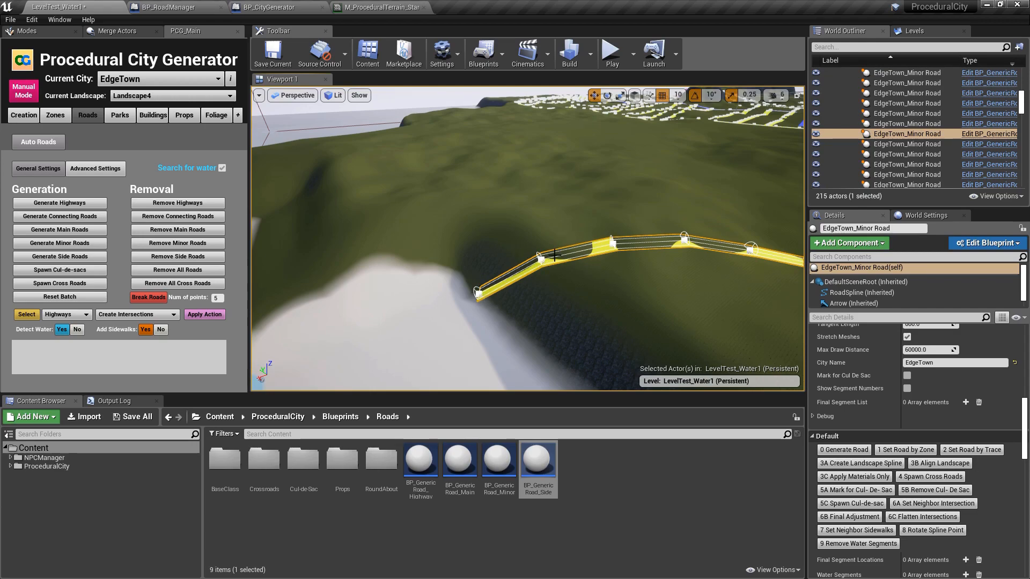
- Select the minor road that bridges the long lake and examine how it and its neighbours cross the water
right_drag(515, 278, 555, 210)
click(553, 213)
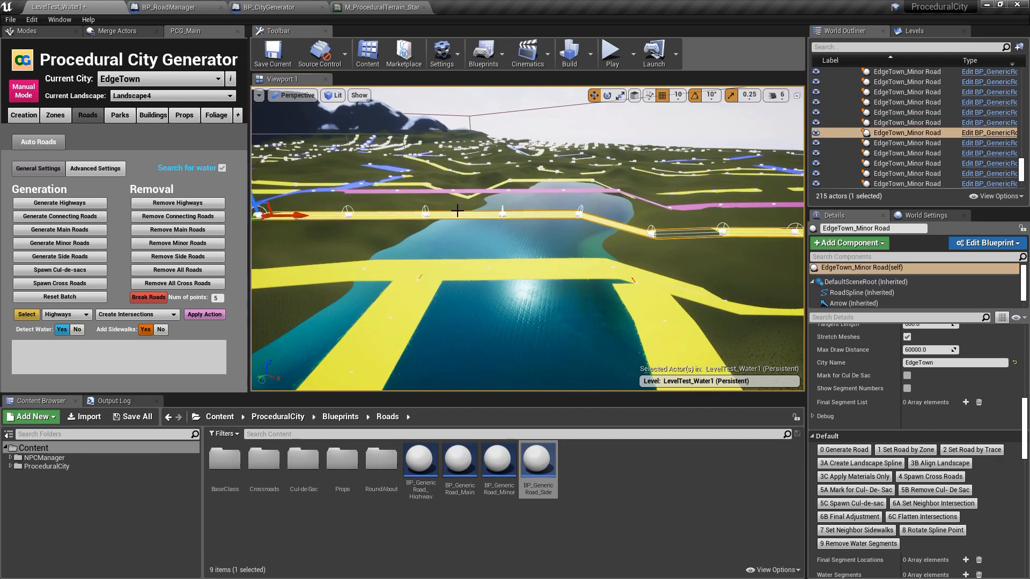
right_drag(523, 213, 511, 211)
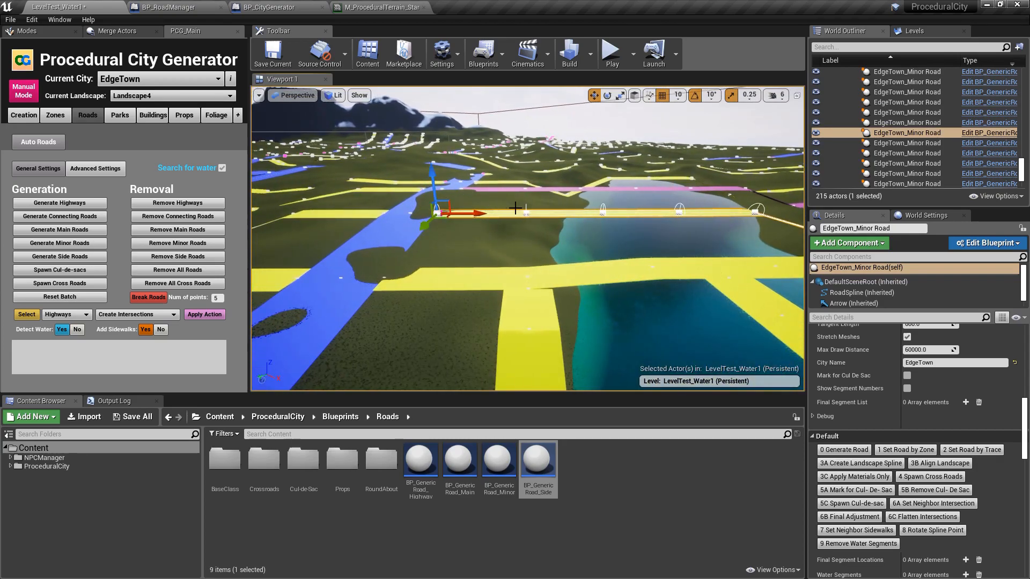
right_drag(571, 204, 568, 206)
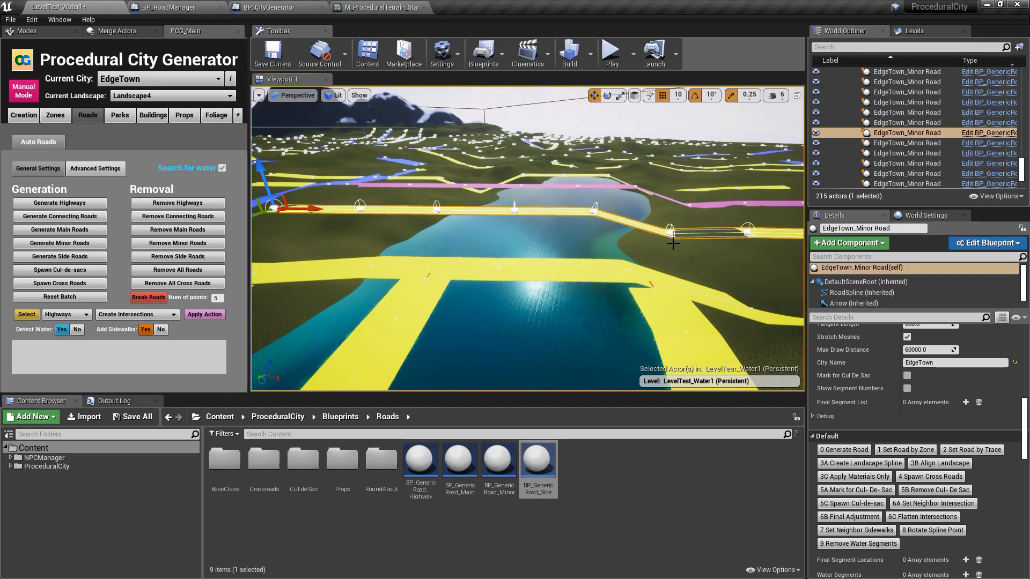
right_drag(594, 208, 657, 218)
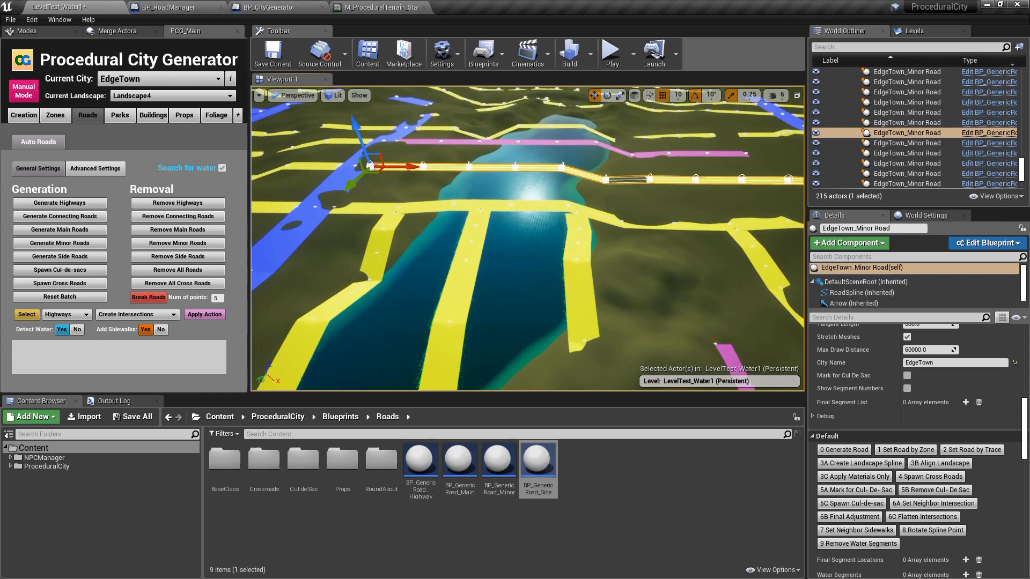
- Select the minor road crossing the lake's end to another minor road, remove its water segments, and inspect the surrounding shore
click(472, 236)
right_drag(472, 236, 338, 215)
right_drag(422, 235, 423, 235)
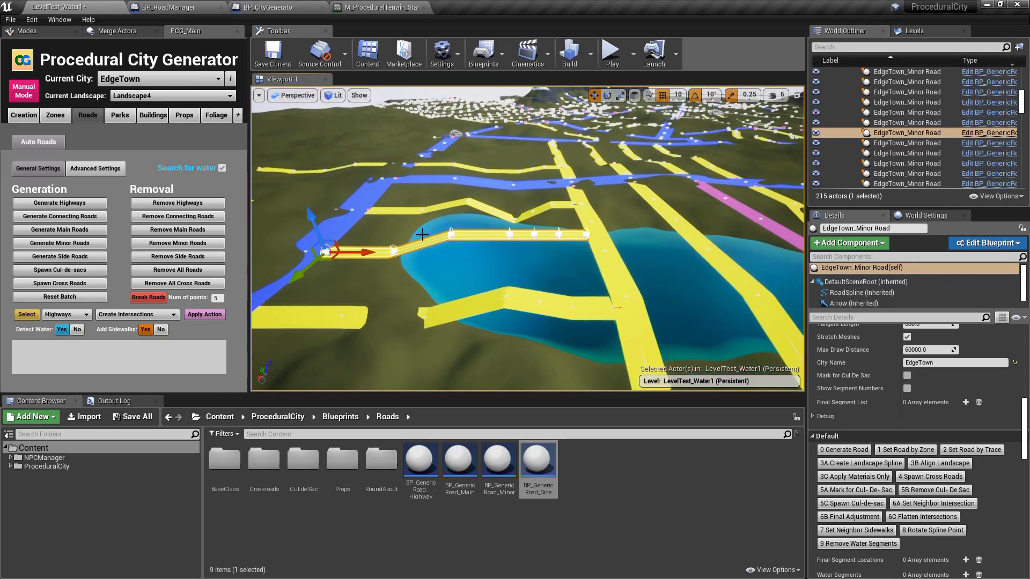
right_drag(576, 202, 582, 230)
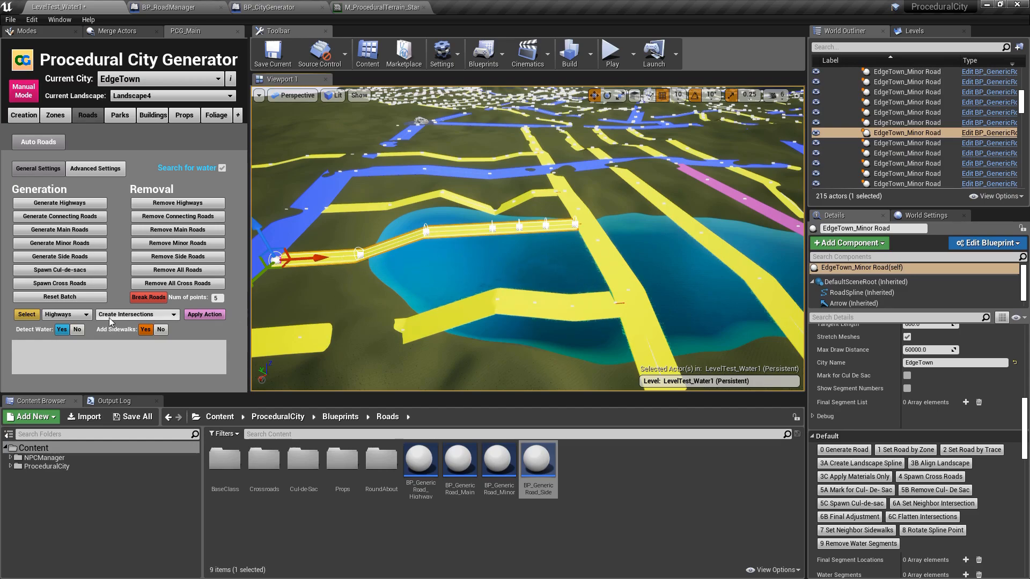
click(137, 314)
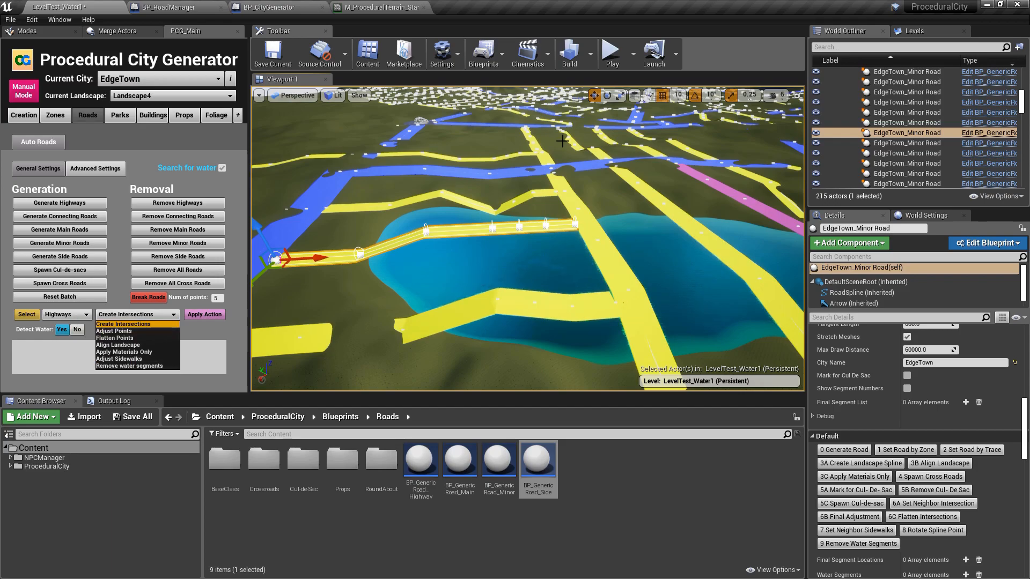
click(215, 332)
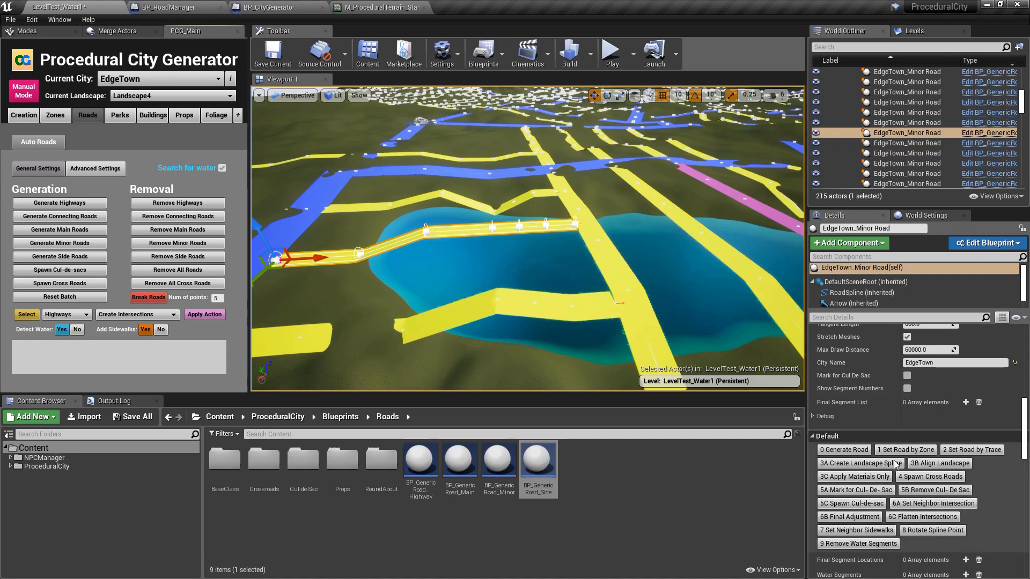
click(868, 543)
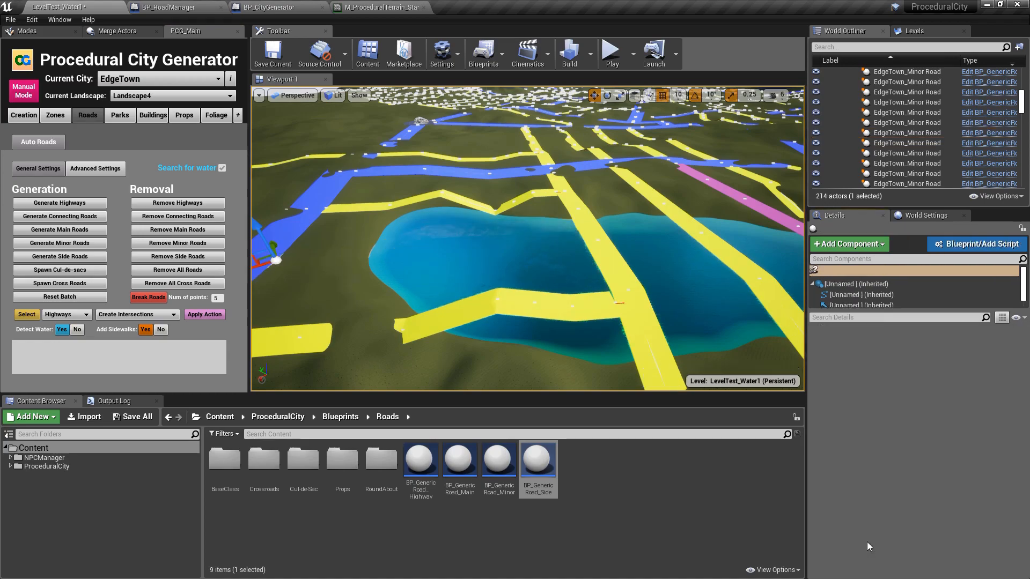
key(a)
right_drag(504, 269, 459, 241)
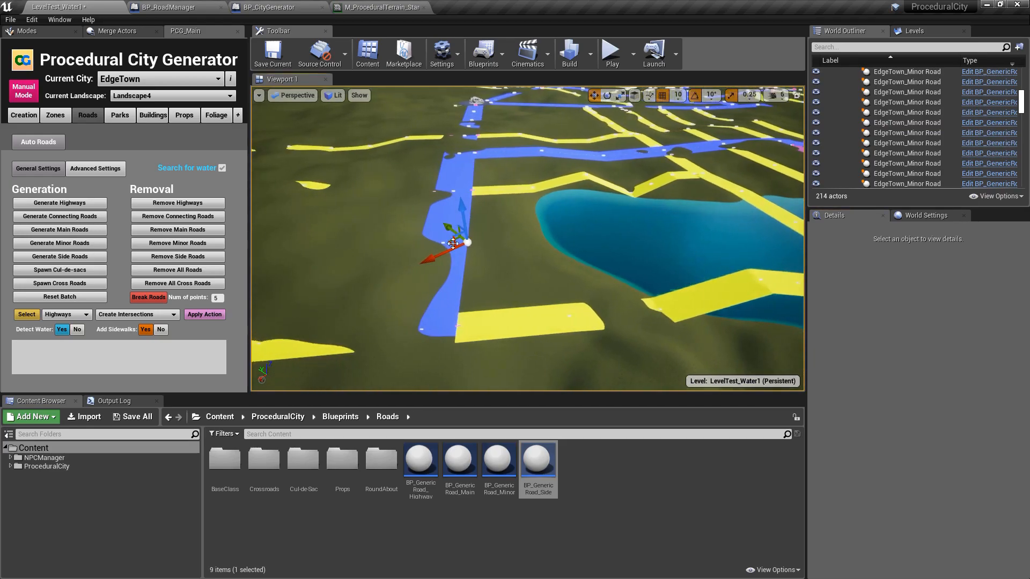
key(d)
mouse_move(535, 237)
right_down()
mouse_move(558, 237)
mouse_move(535, 236)
right_up()
key(a)
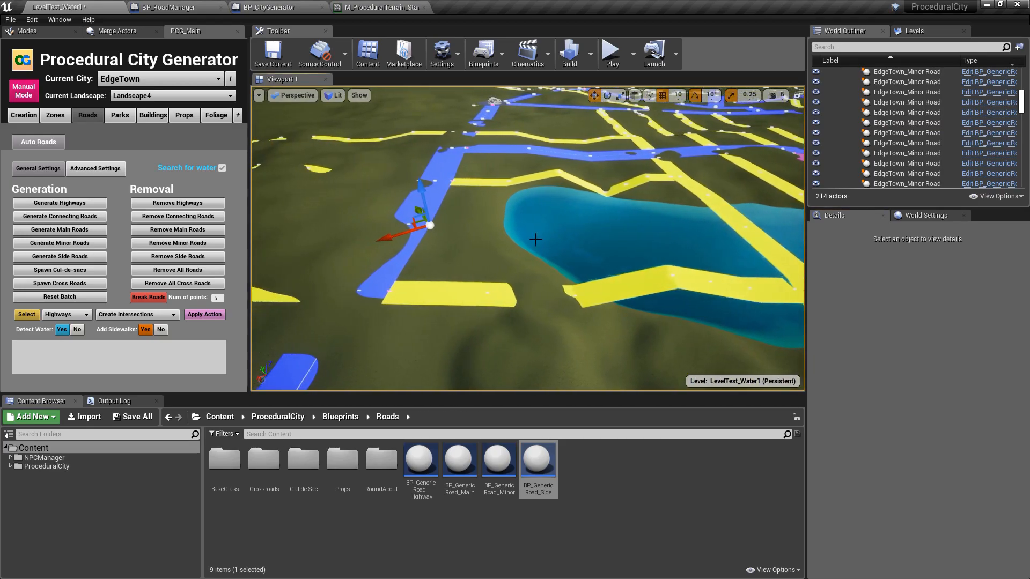
- Select the minor road crossing the lake's end and try to remove its water segments
click(627, 181)
key(f)
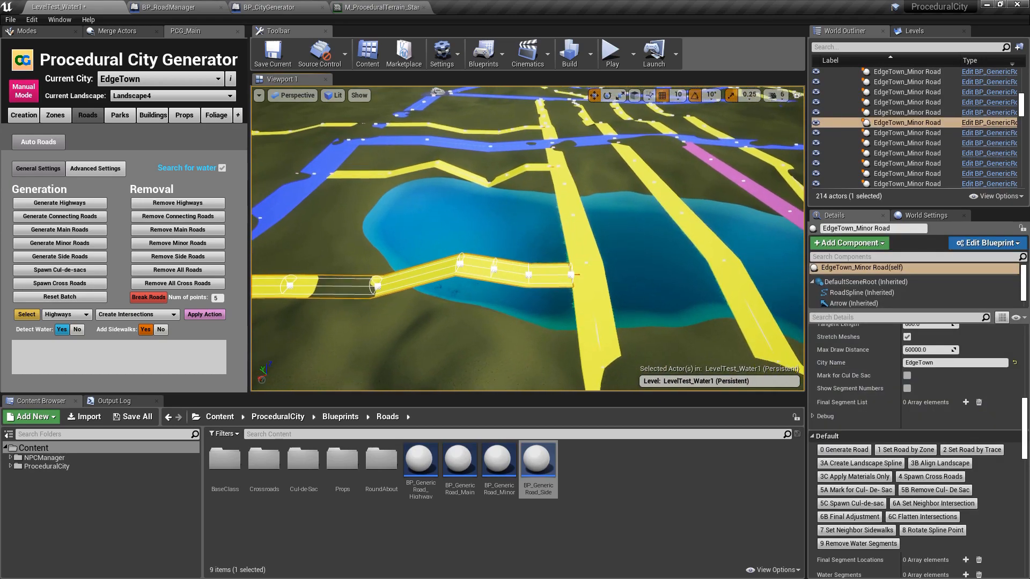
click(842, 544)
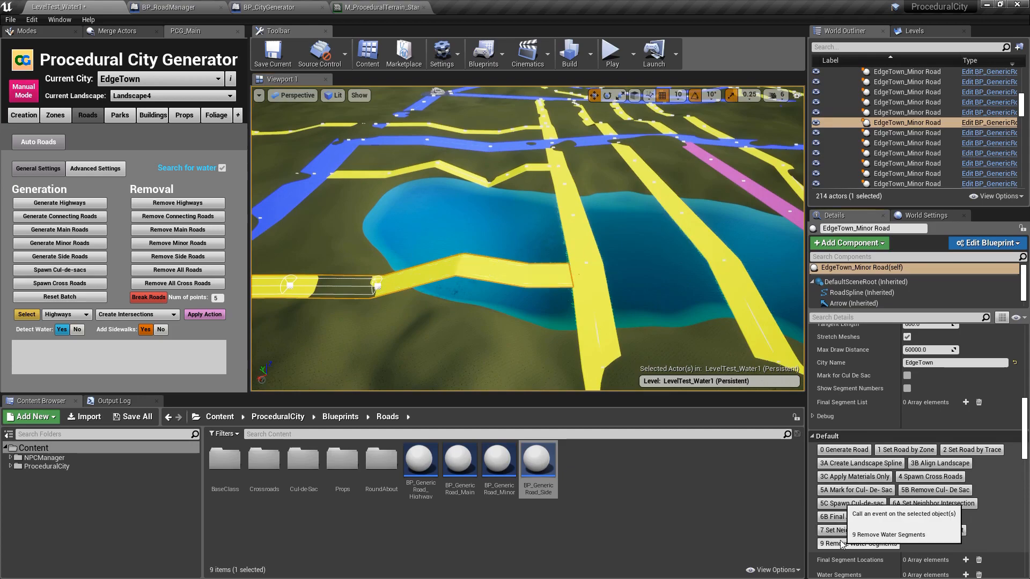
click(475, 270)
key(Escape)
click(453, 273)
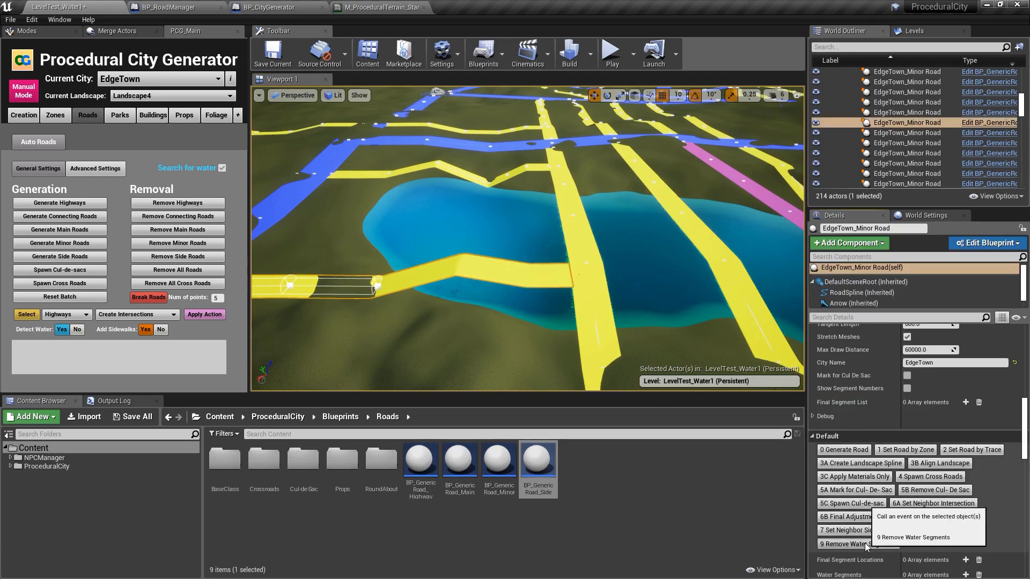
- Remove water segments from the minor road skirting the lake, and delete it together with the minor road crossing the lake's end
mouse_move(472, 252)
right_down()
mouse_move(440, 257)
mouse_move(473, 251)
right_up()
click(453, 261)
mouse_move(665, 315)
right_down()
mouse_move(649, 318)
mouse_move(665, 315)
right_up()
mouse_move(616, 289)
right_down()
mouse_move(595, 291)
mouse_move(617, 289)
right_up()
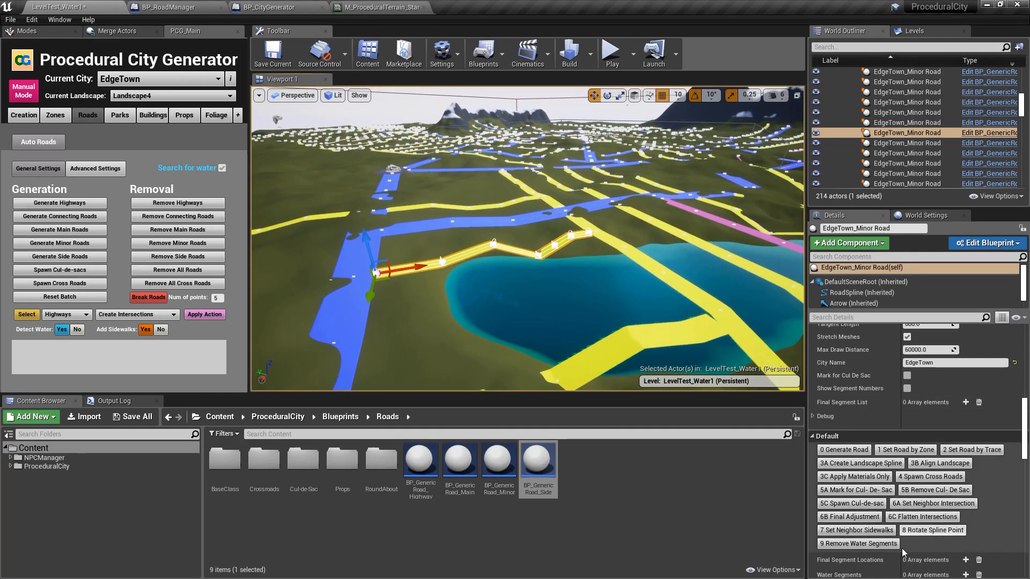
click(875, 544)
click(634, 343)
mouse_move(644, 290)
right_down()
mouse_move(659, 305)
mouse_move(644, 289)
right_up()
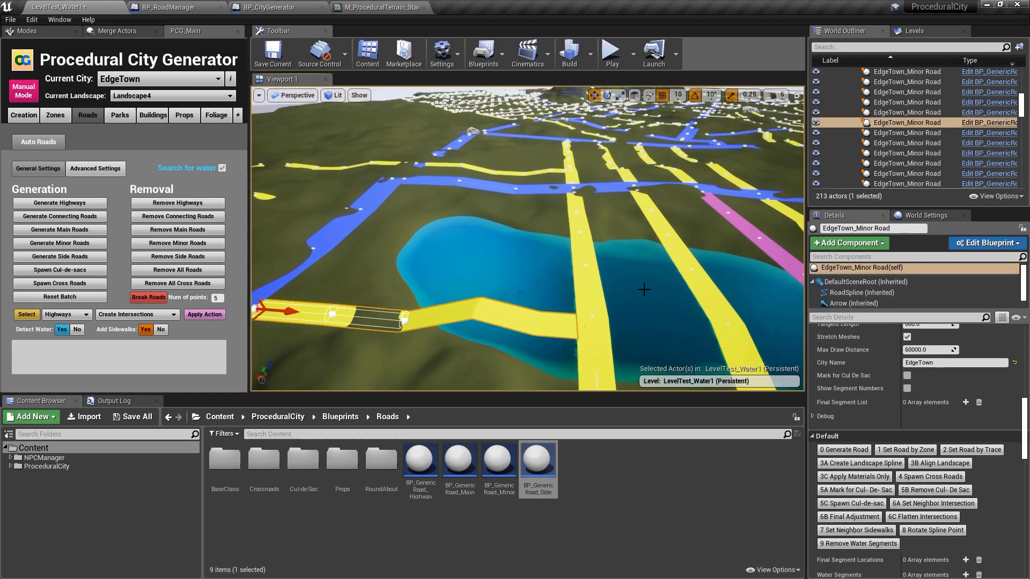
key(Delete)
mouse_move(506, 259)
right_down()
mouse_move(542, 284)
mouse_move(506, 260)
right_up()
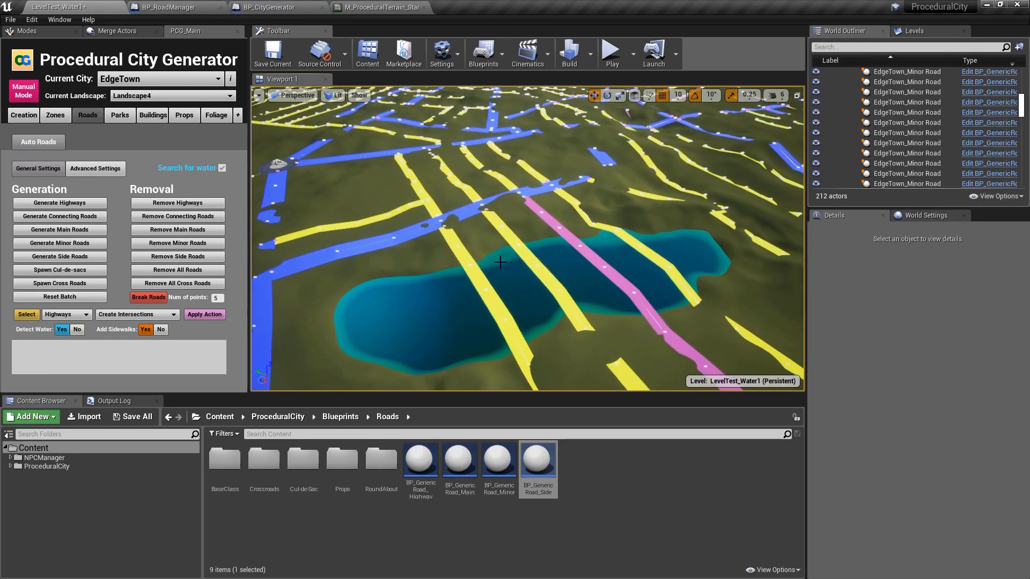
- Check the round lake's allowed road types and delete the three short minor roads branching across it
right_drag(590, 234, 537, 268)
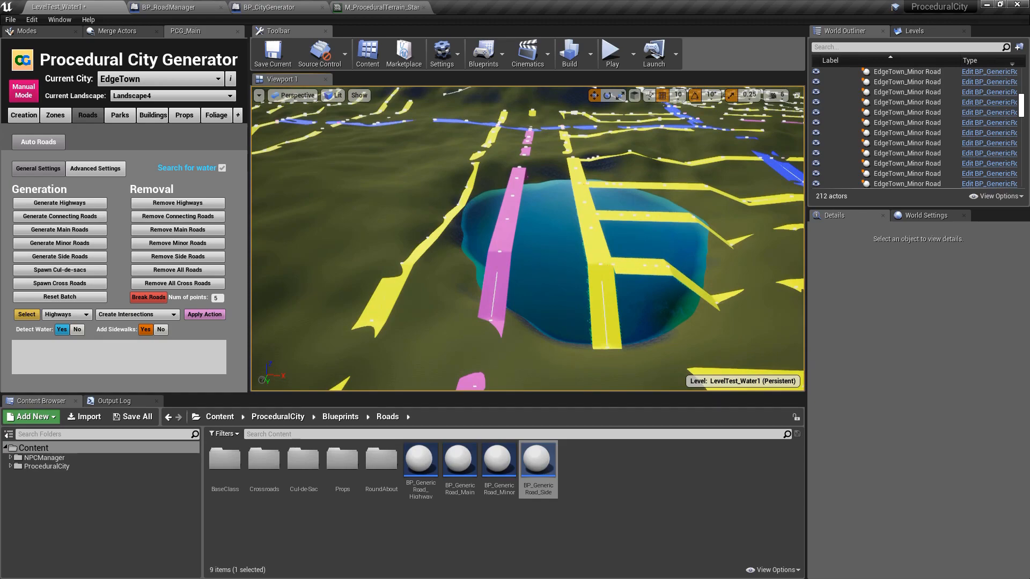
click(571, 231)
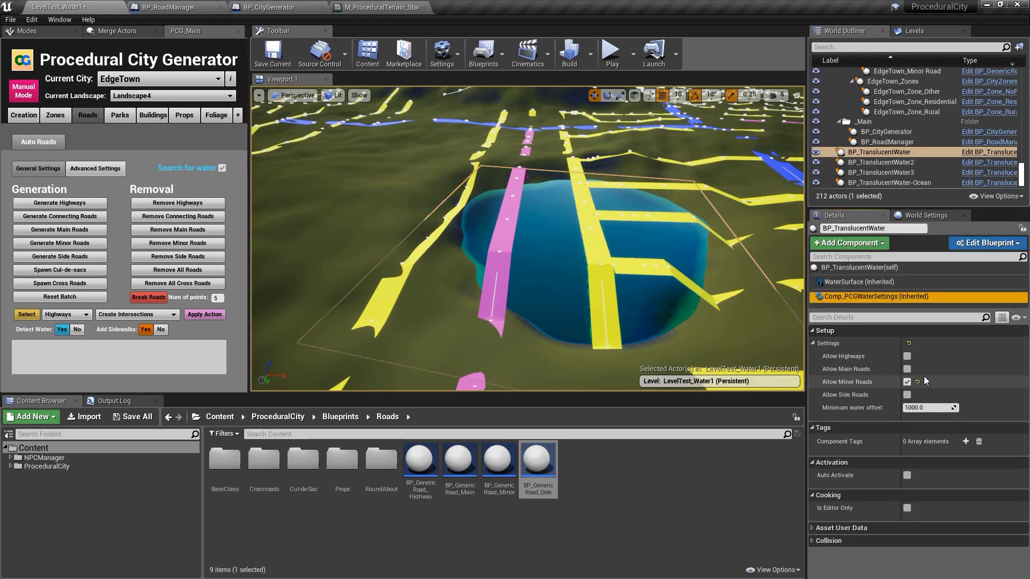
click(667, 217)
right_drag(666, 217, 612, 226)
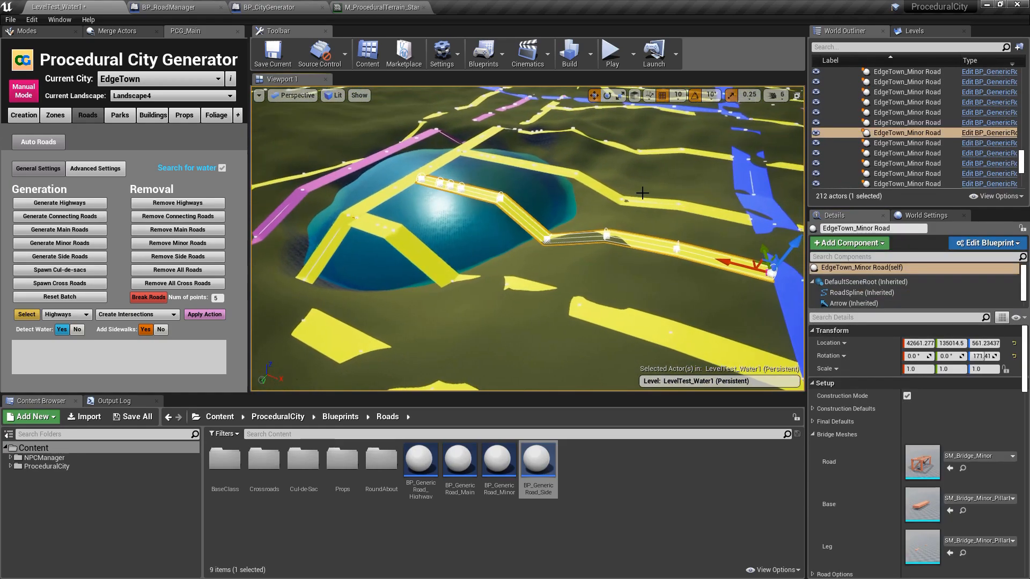
key(Delete)
click(409, 248)
key(Delete)
click(517, 162)
key(Delete)
- Select the small round lake near the coast and examine which road types its PCG water settings allow
right_drag(517, 163, 489, 230)
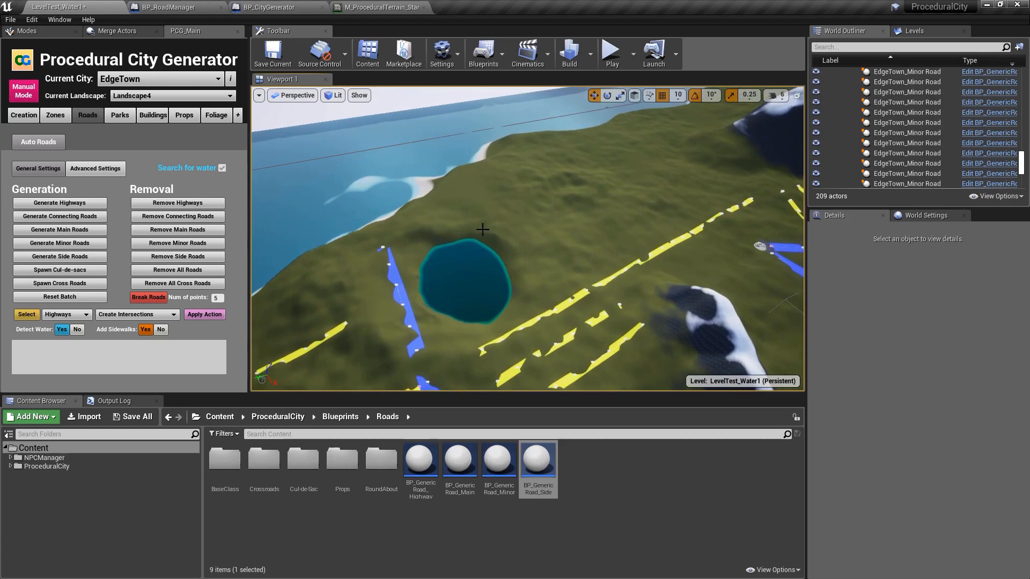
click(469, 269)
click(880, 299)
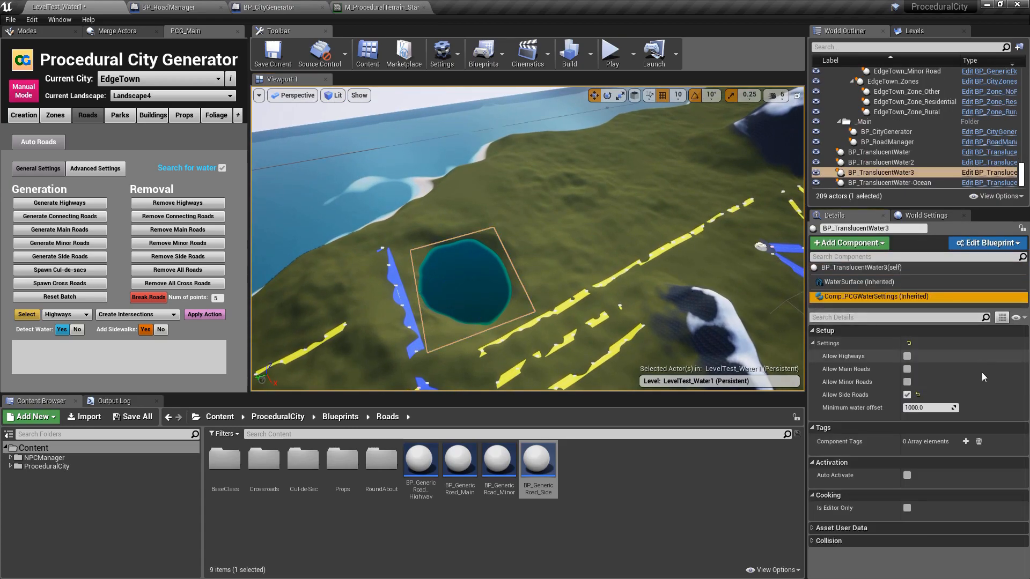
right_drag(666, 269, 705, 282)
right_drag(481, 220, 569, 238)
- Delete an unwanted road and generate five batches of side roads for EdgeTown
click(518, 222)
click(542, 229)
key(Delete)
click(74, 256)
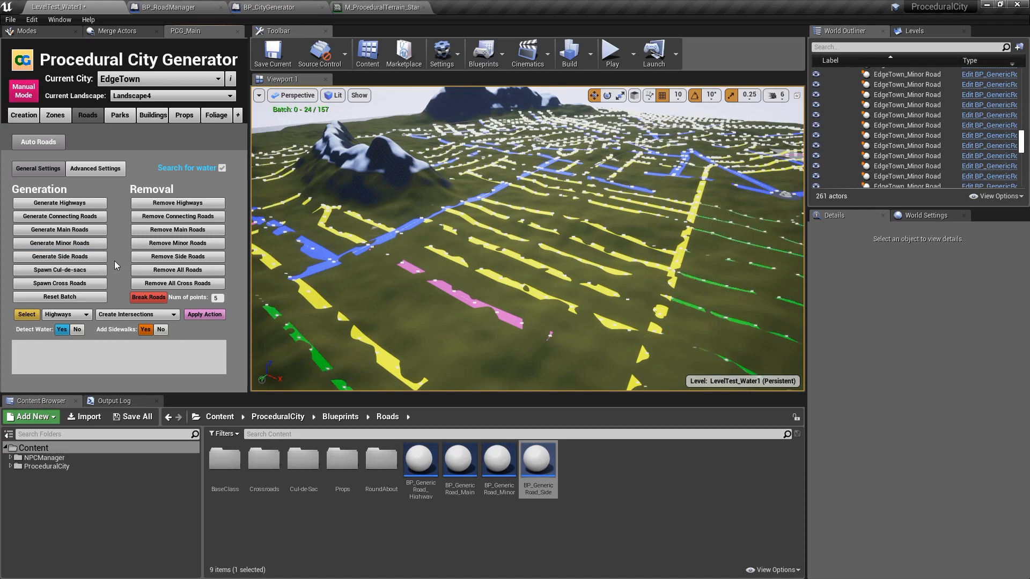
click(66, 256)
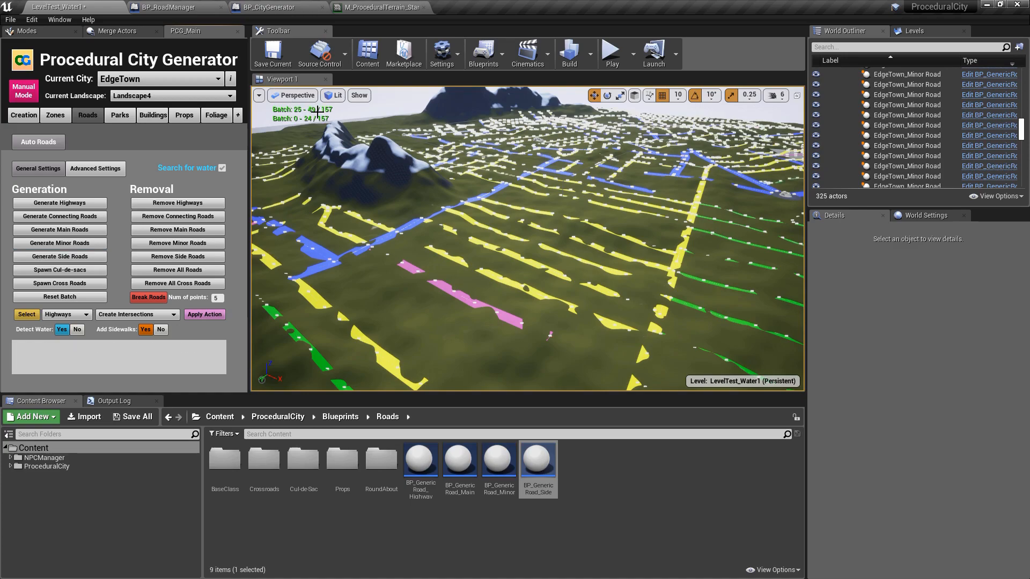
click(75, 256)
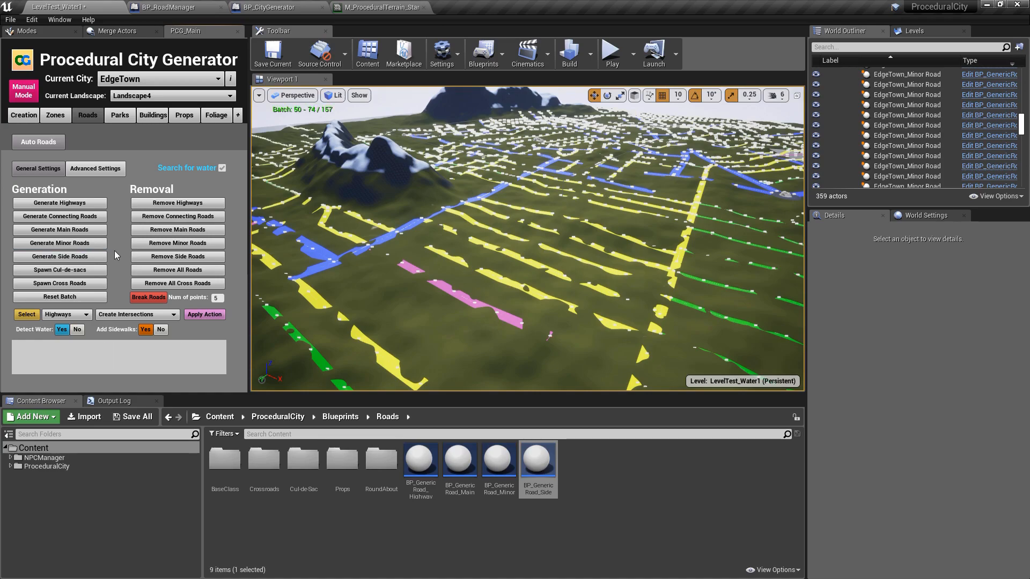
click(56, 259)
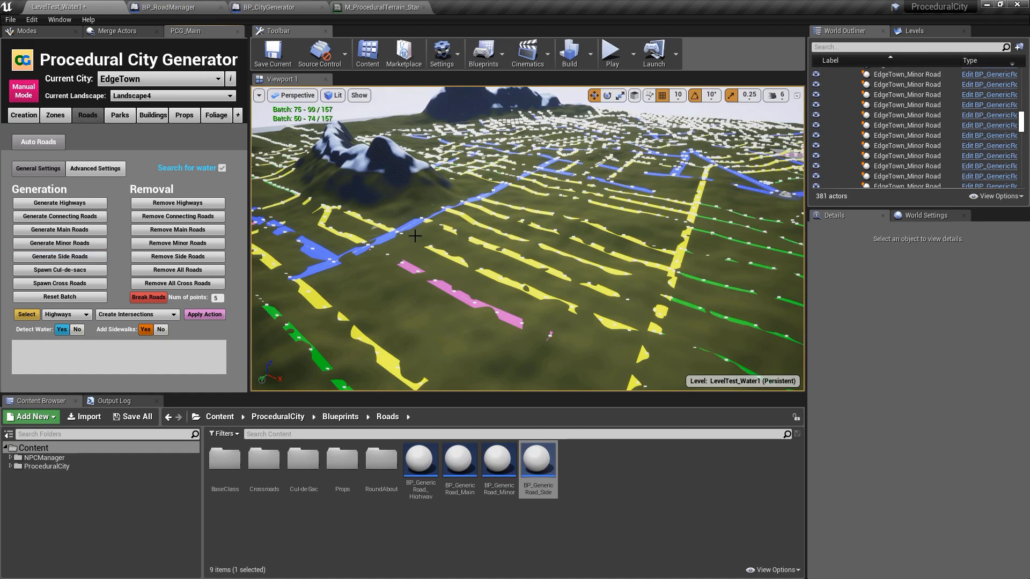
click(62, 262)
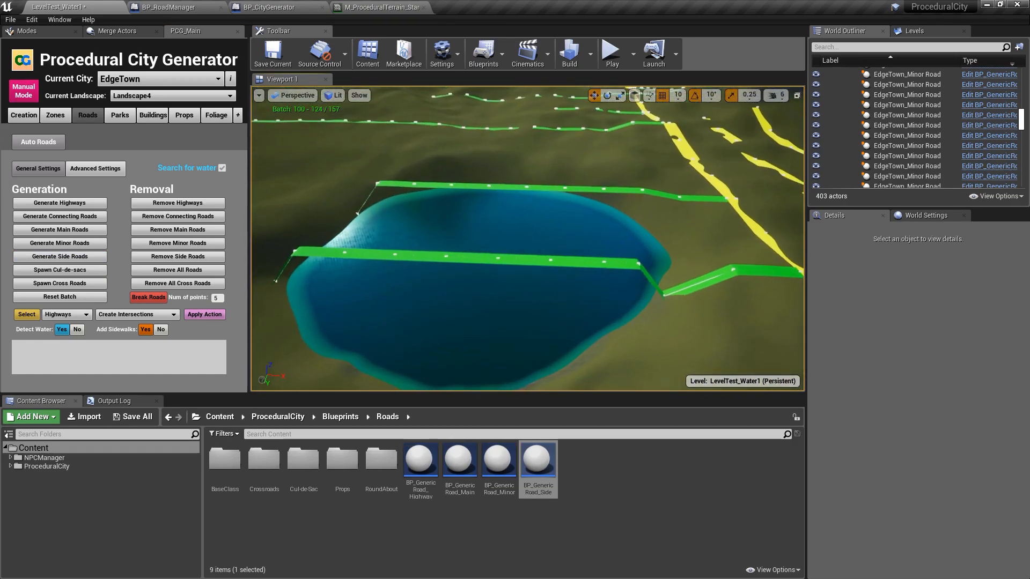
- Check the small lake's water settings and extend the first side road crossing it with two more points onto the land beyond the shore
click(542, 301)
click(847, 300)
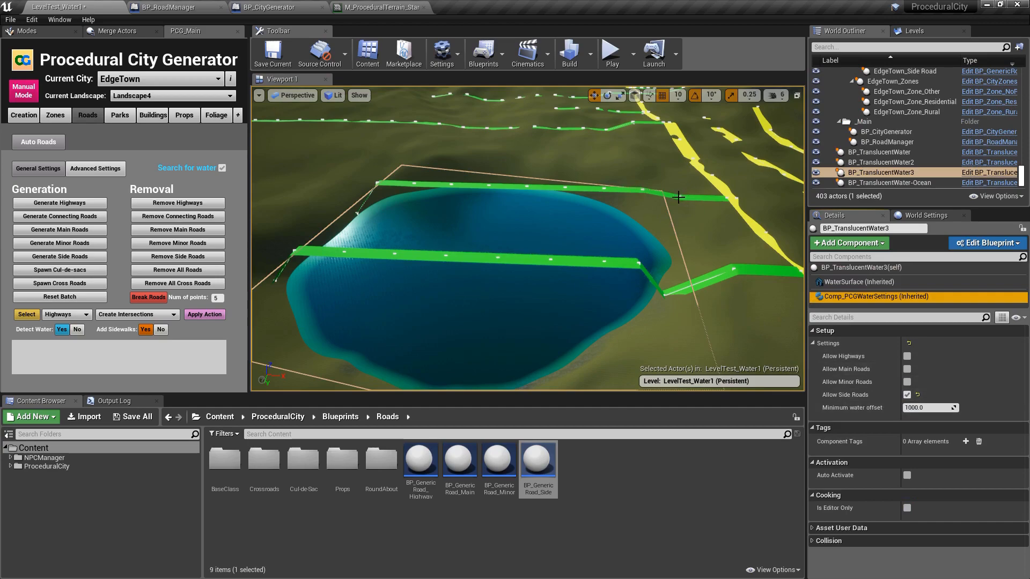
click(622, 191)
key(f)
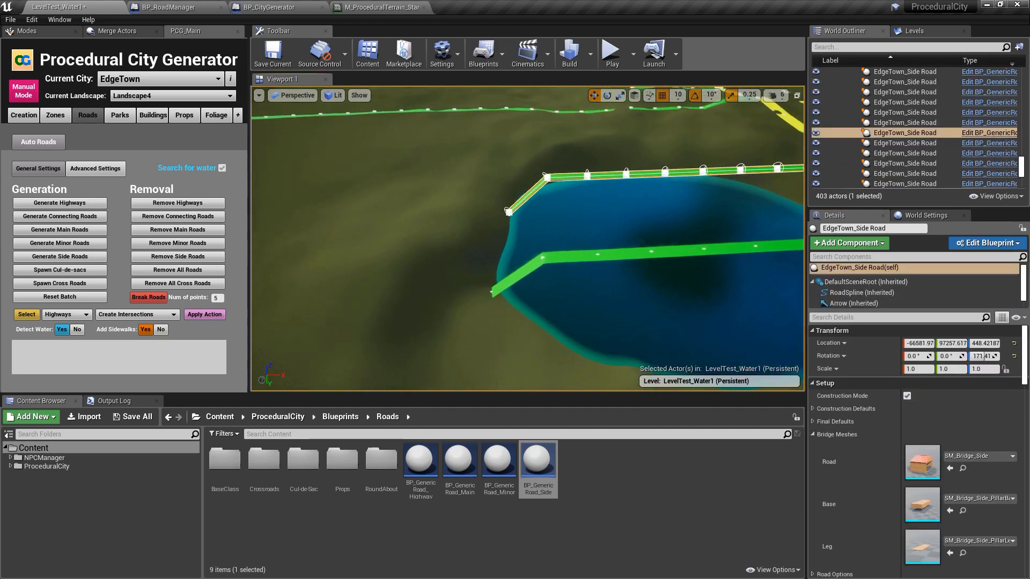
click(508, 177)
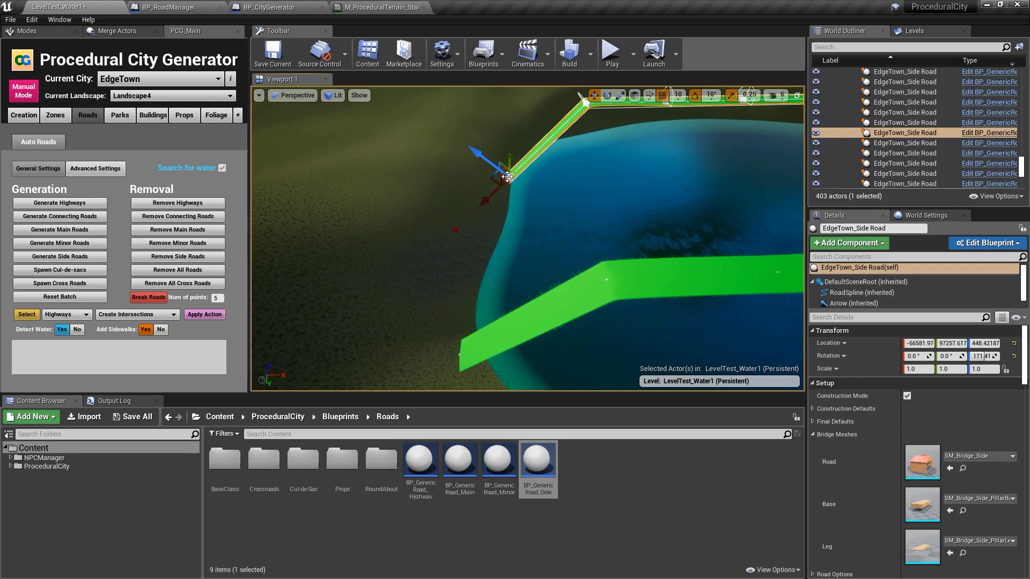
drag(499, 184, 254, 140)
mouse_move(332, 177)
right_down()
mouse_move(301, 215)
mouse_move(258, 188)
mouse_move(322, 185)
right_up()
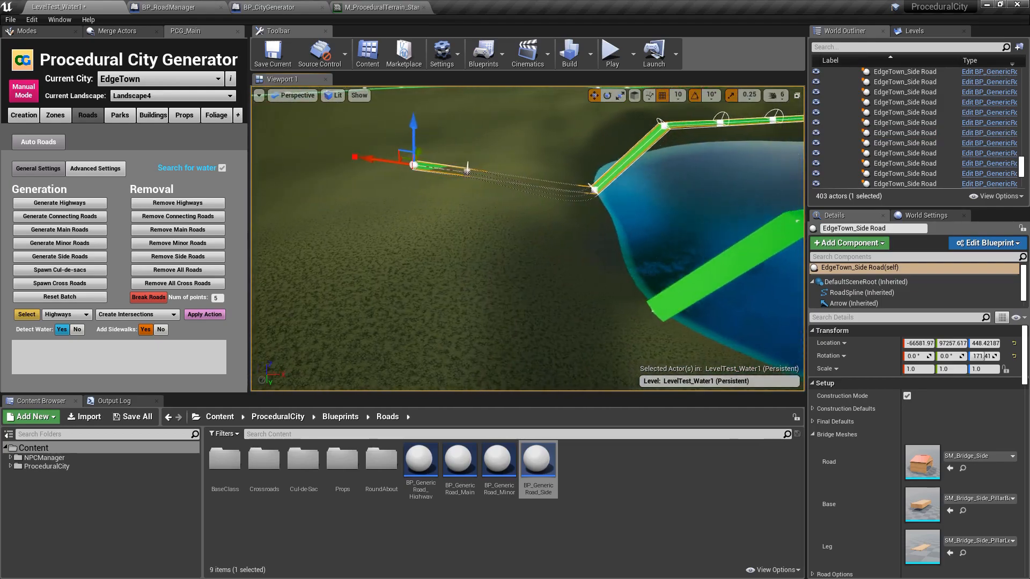
right_drag(451, 149, 404, 147)
drag(510, 161, 407, 154)
drag(444, 108, 442, 134)
key(Escape)
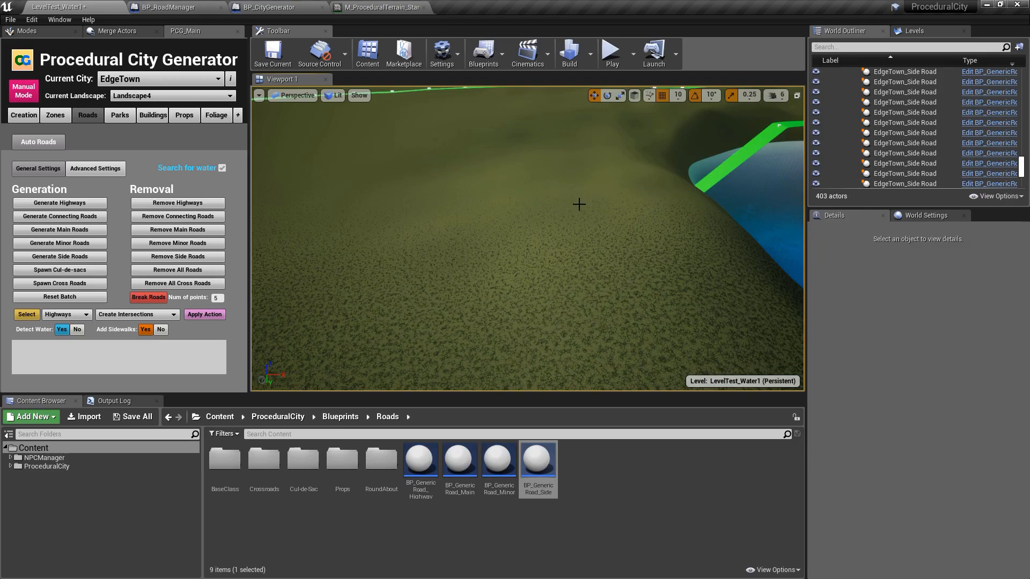
- Shift the extended side road's spline point at the lake's edge slightly outward
scroll(582, 203, down, 5)
click(530, 210)
click(526, 213)
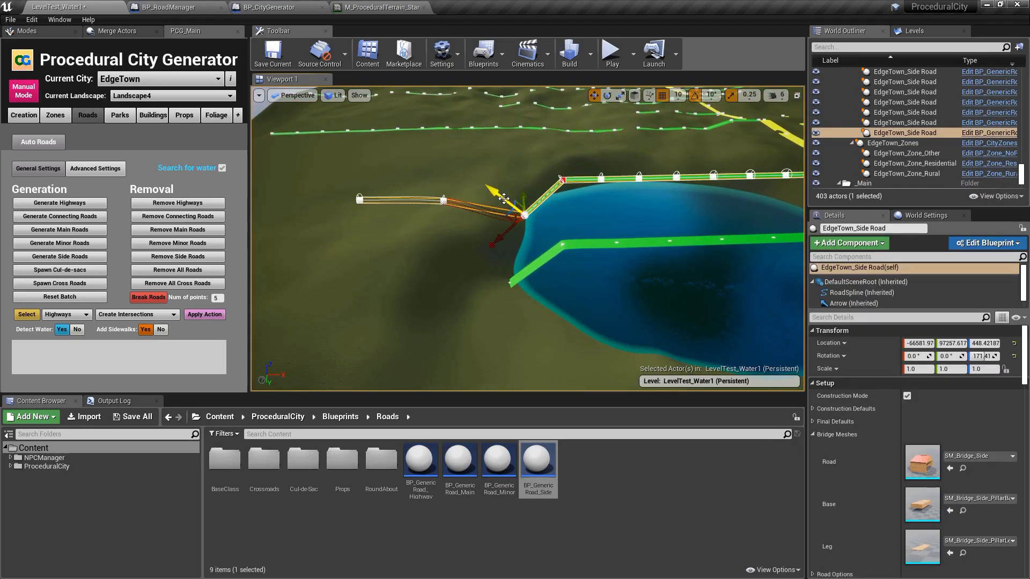
drag(521, 217, 497, 188)
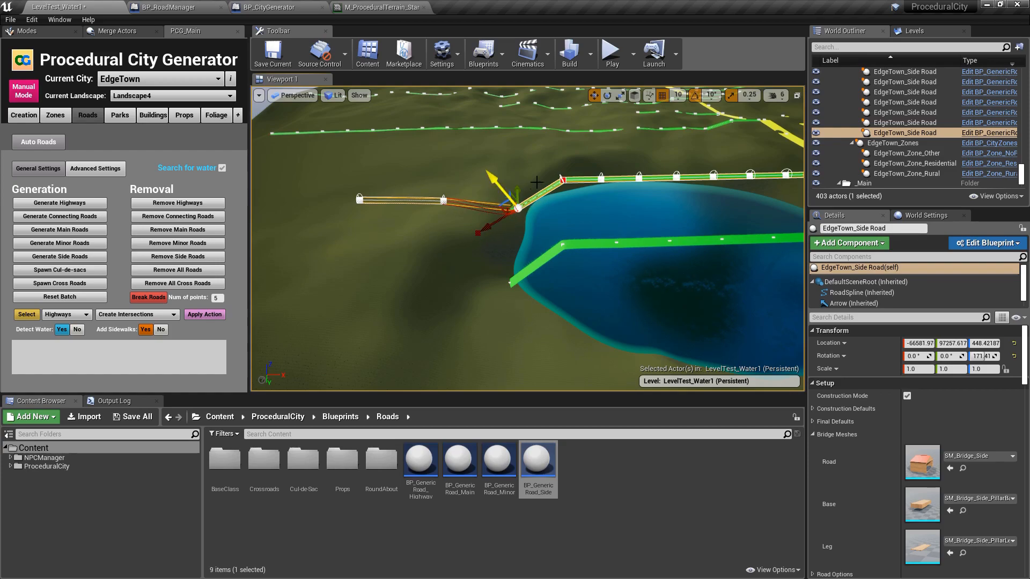
- Extend the neighbouring side road across the small lake with additional spline points onto the land beyond the shore
click(531, 267)
drag(499, 294, 441, 228)
click(509, 284)
drag(510, 263, 511, 248)
click(452, 263)
click(440, 265)
alt+drag(410, 263, 288, 265)
drag(323, 235, 323, 238)
click(395, 253)
right_drag(395, 252, 464, 259)
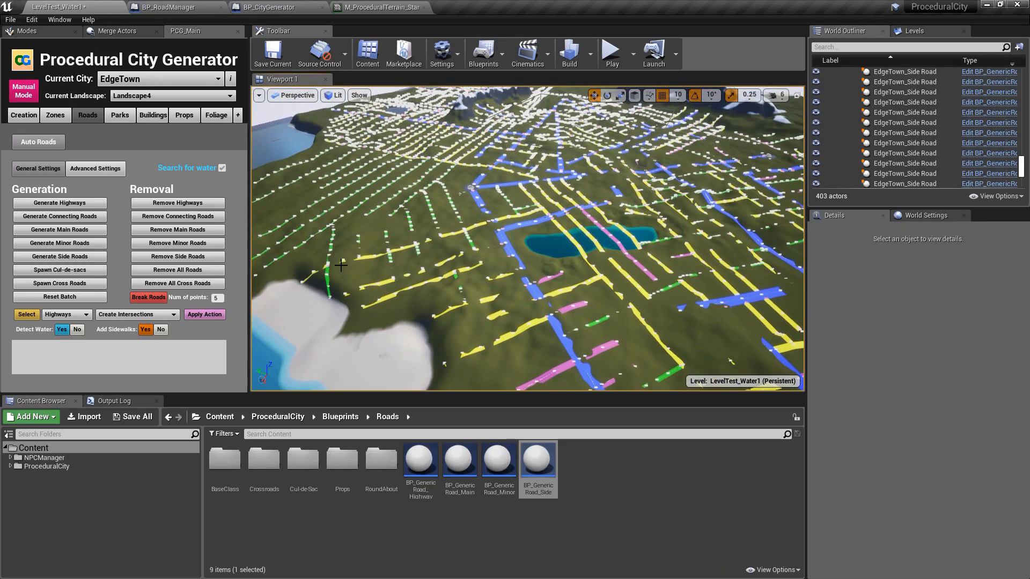
- Select all main roads and apply the Create Intersections action to them
click(52, 315)
click(59, 333)
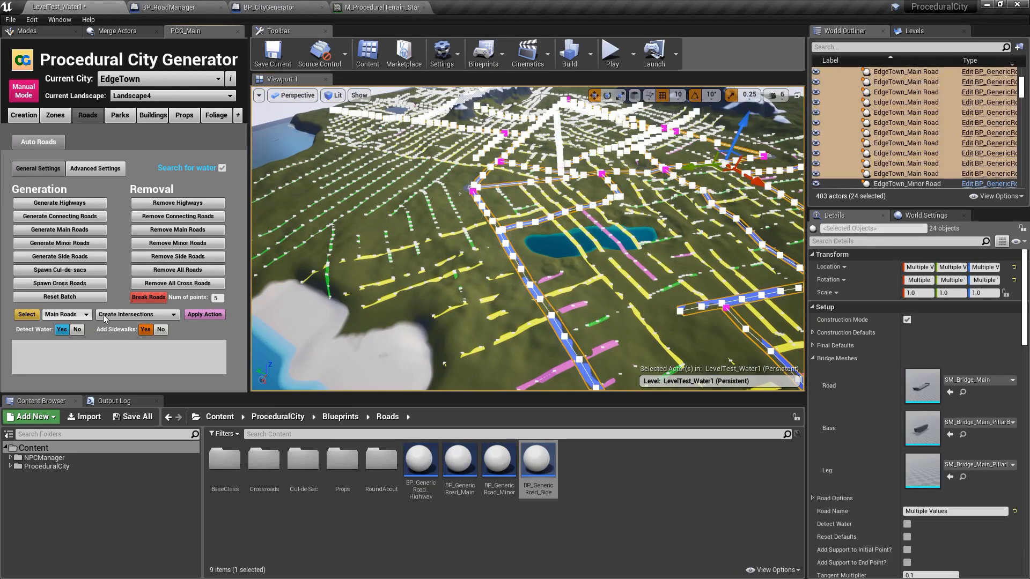
click(103, 315)
click(103, 315)
click(207, 319)
click(151, 317)
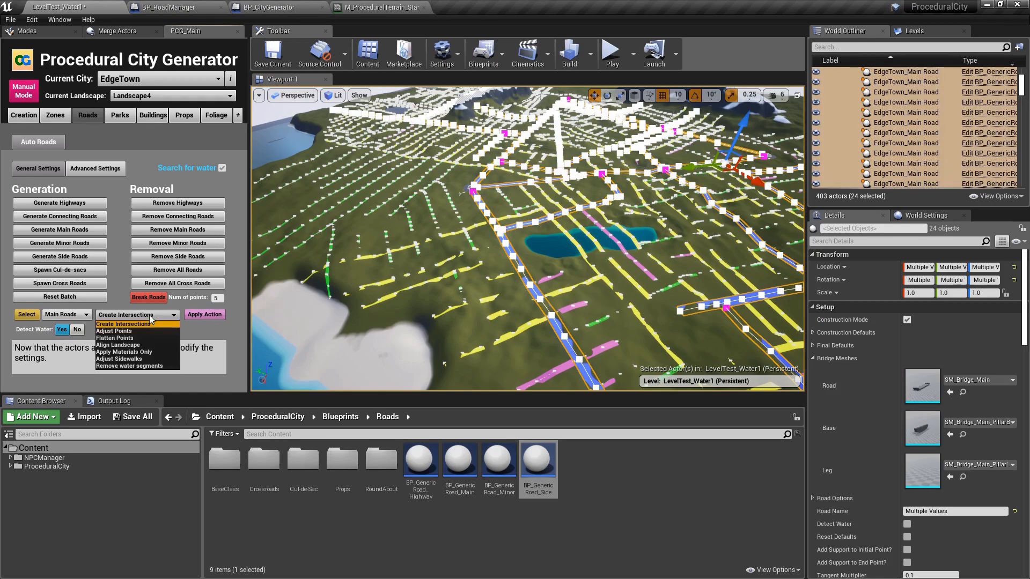
- Apply the Create Intersections action to all minor roads and to all side roads
click(65, 315)
click(57, 336)
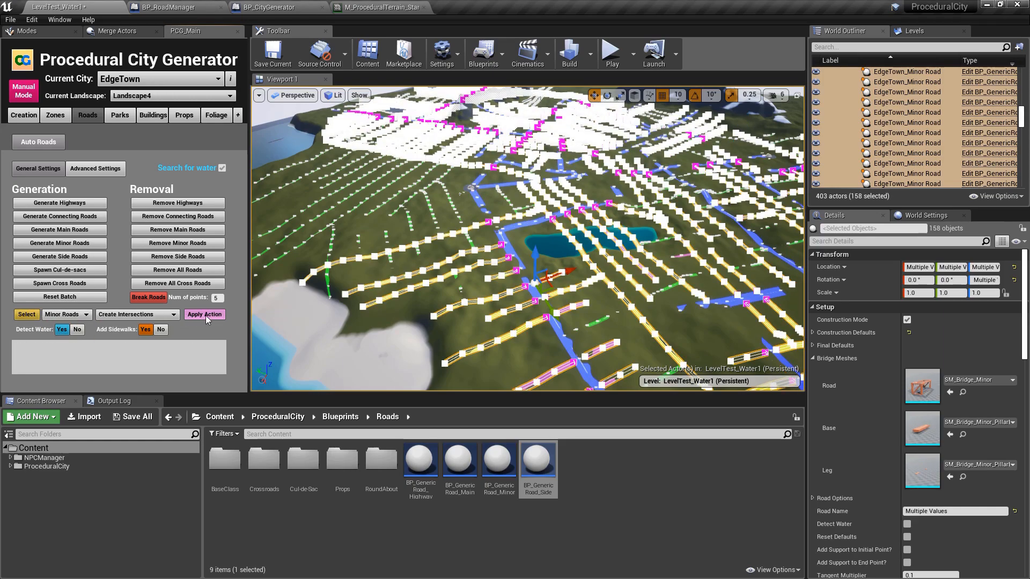
click(205, 318)
click(70, 316)
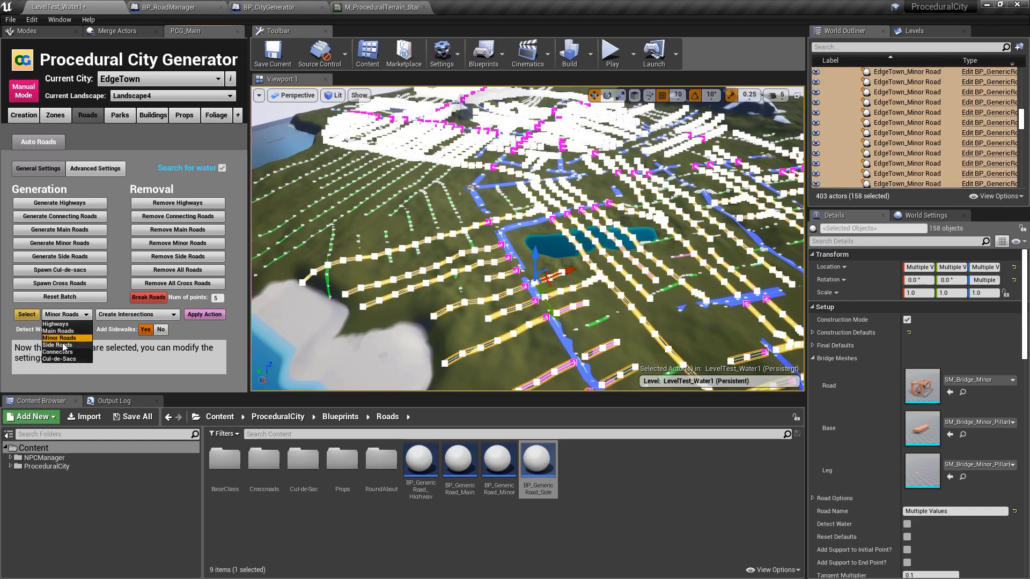
click(63, 345)
click(196, 316)
- Spawn EdgeTown's cross roads and cul-de-sacs, and inspect the cul-de-sacs beside the main road
click(64, 283)
click(69, 271)
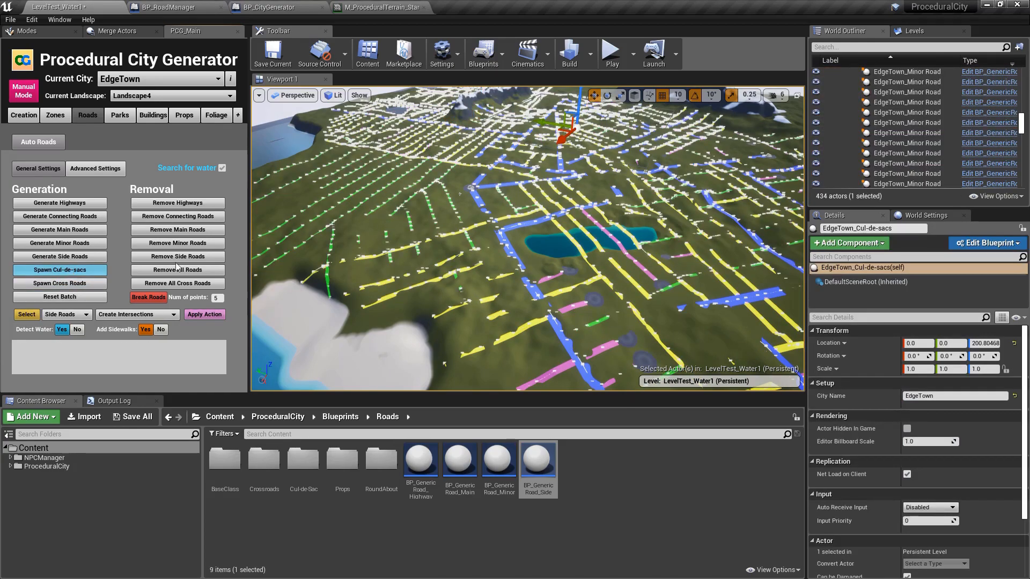
key(w)
right_drag(577, 258, 617, 268)
key(s)
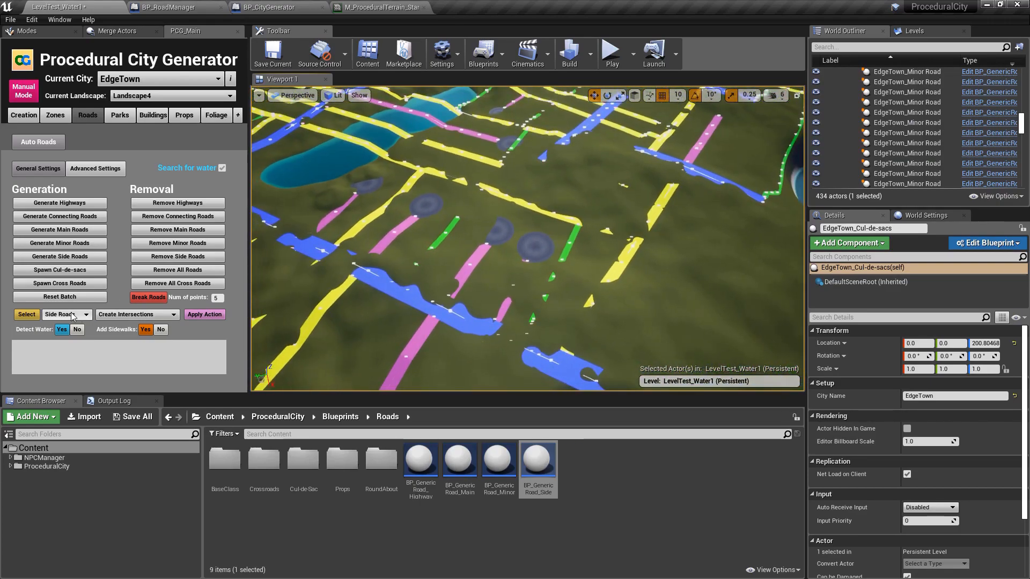
- Apply the Adjust Points action to all side roads and all minor roads
click(124, 317)
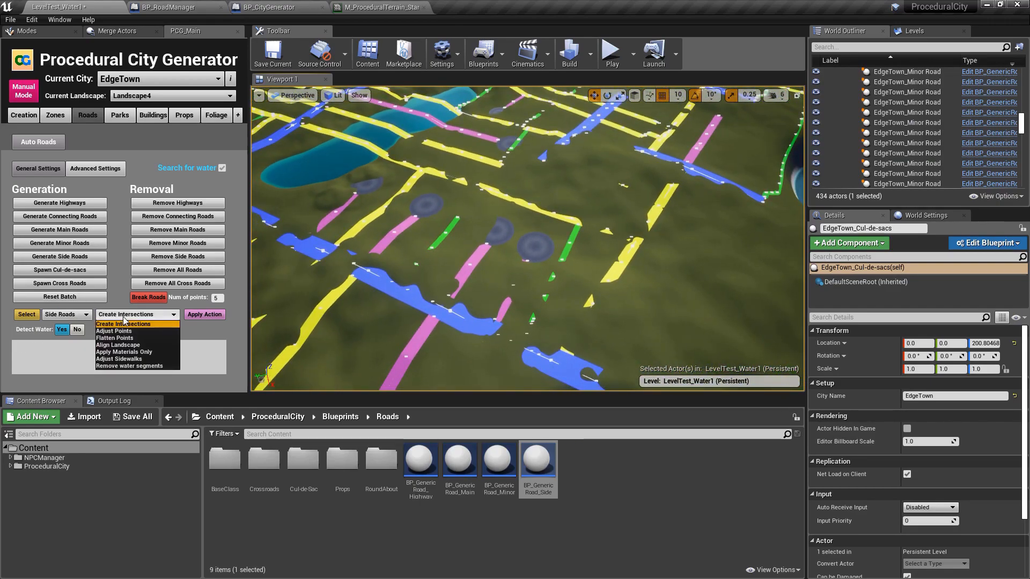
click(113, 331)
click(24, 315)
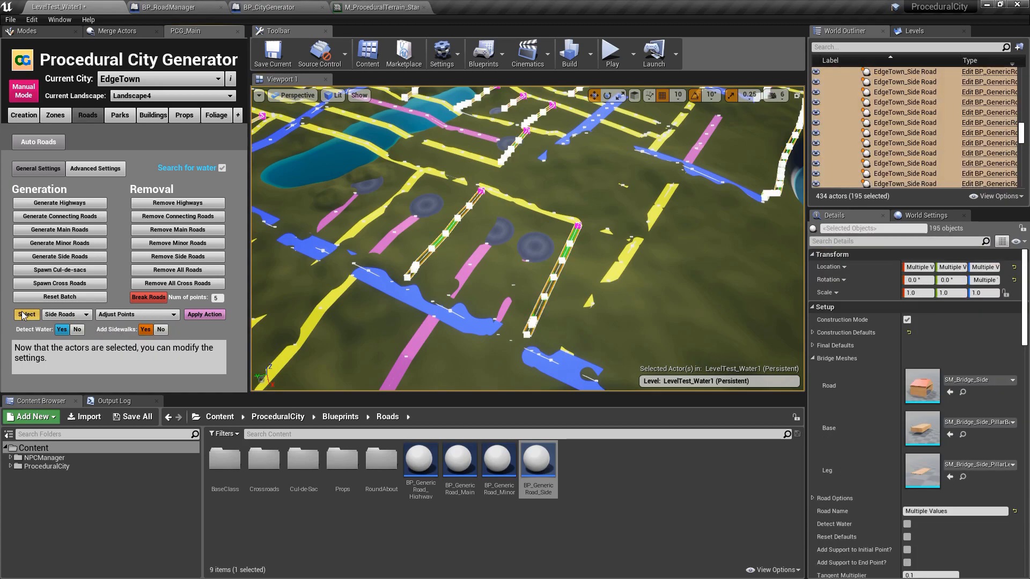
click(82, 316)
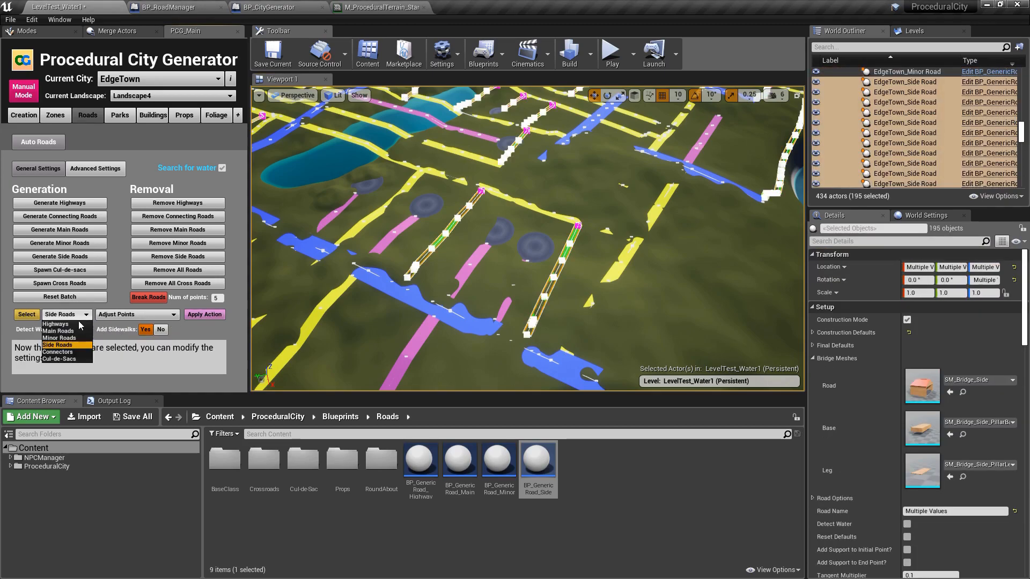
click(59, 338)
click(27, 315)
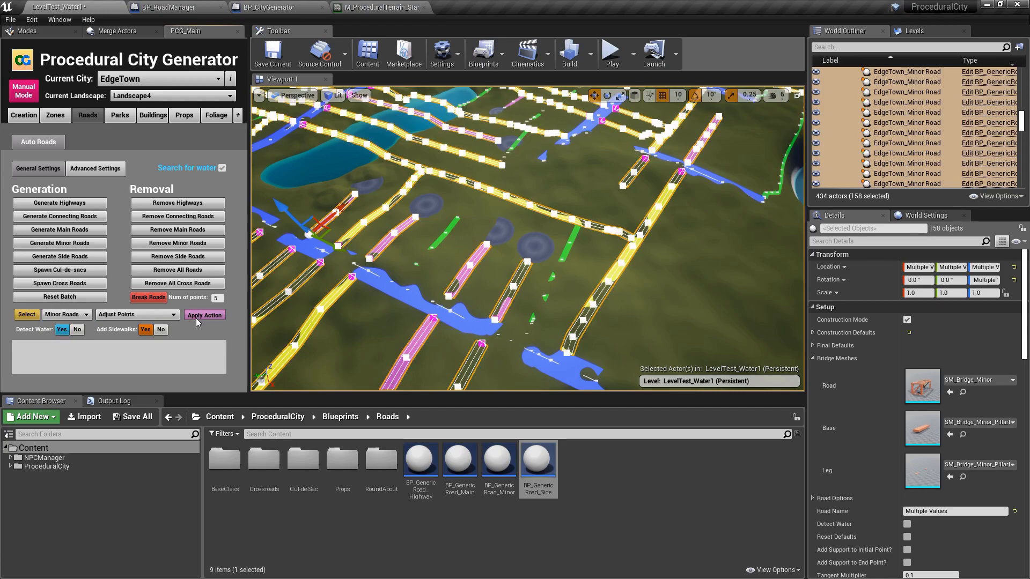
- Select all main roads and apply the Adjust Points action to them
click(67, 315)
click(59, 330)
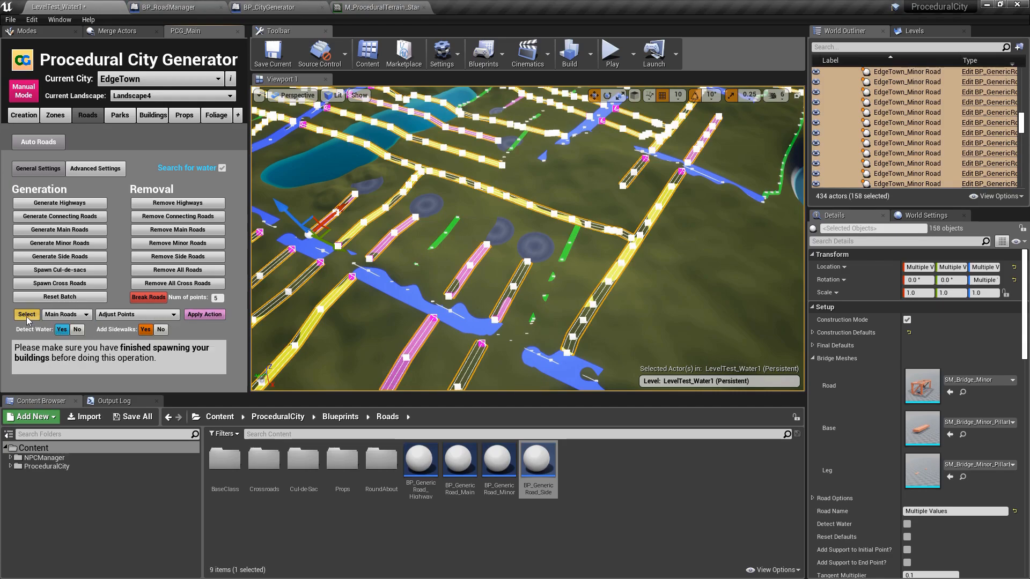
click(27, 317)
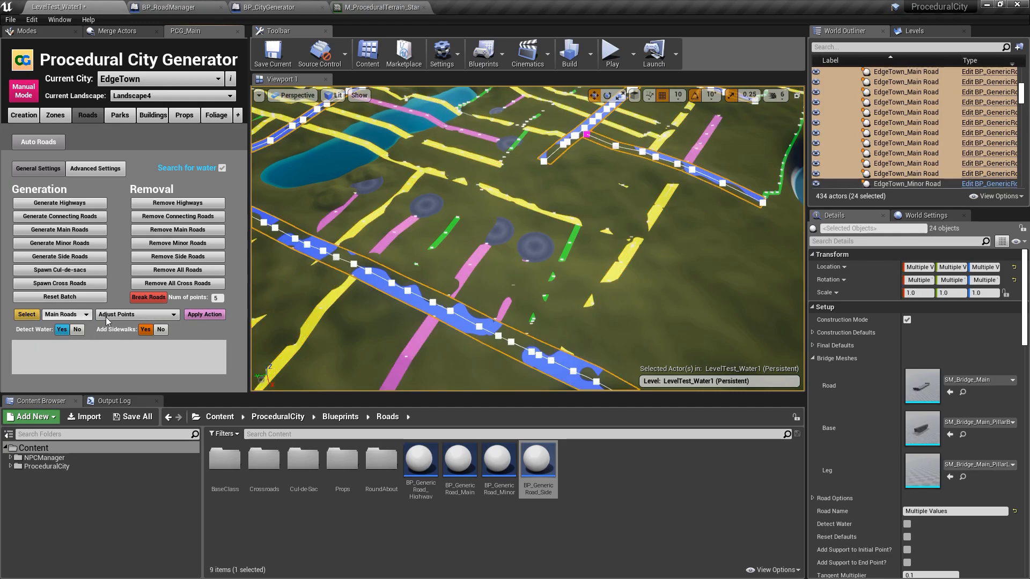
click(200, 315)
right_drag(593, 239, 593, 240)
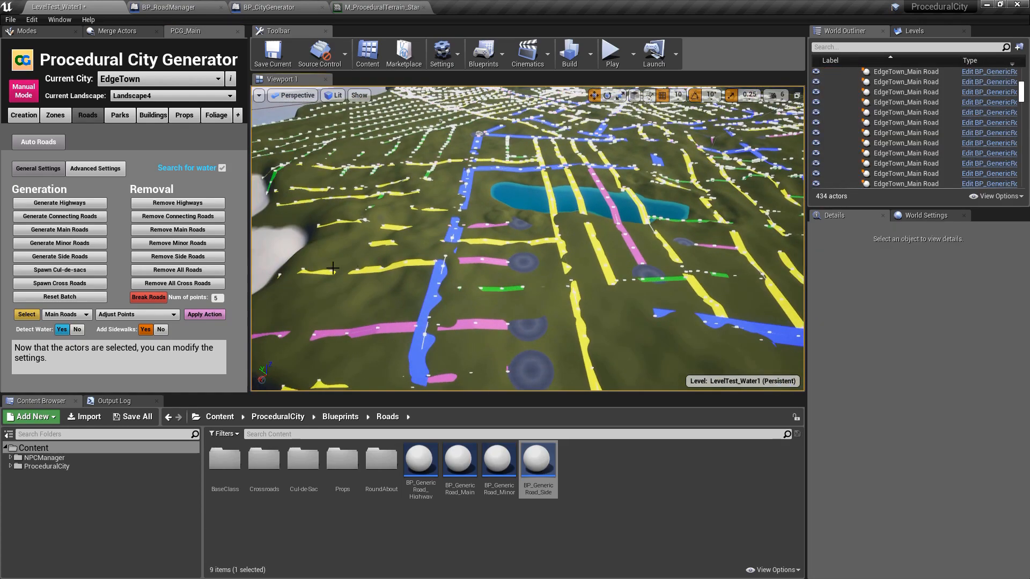
- Select all road connectors and inspect the roundabout where the main roads meet
click(62, 314)
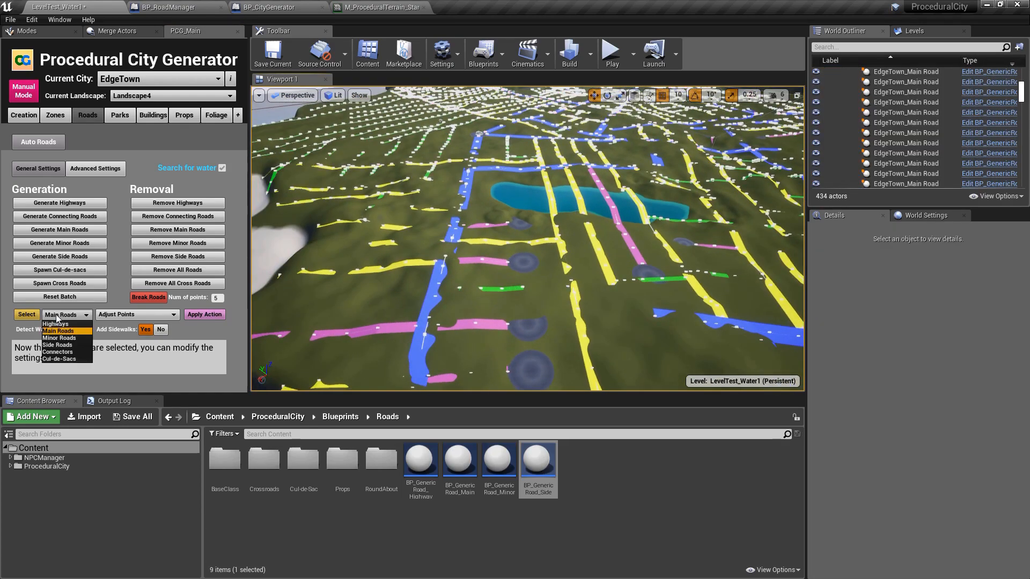
click(58, 352)
click(28, 314)
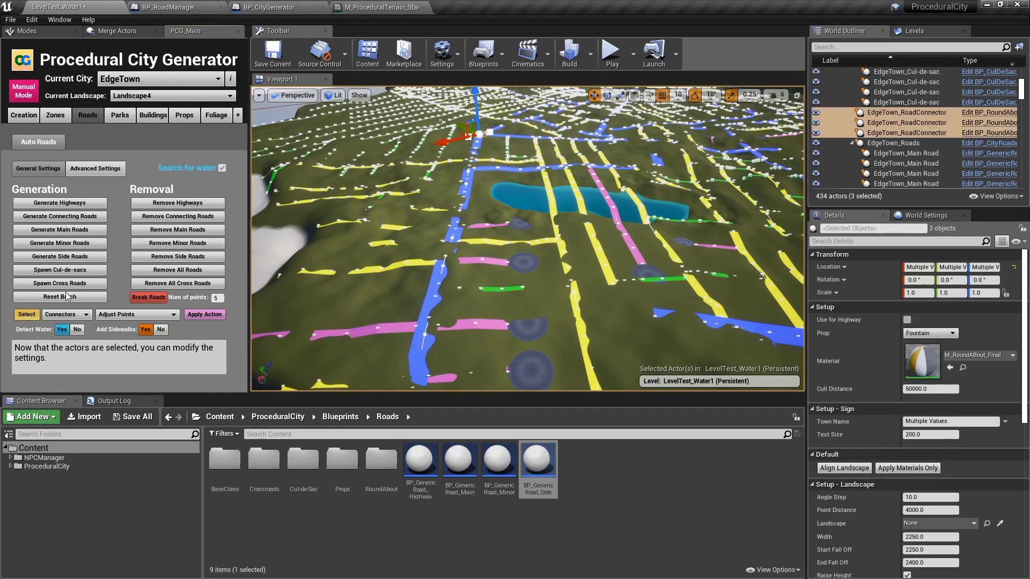
right_drag(540, 217, 541, 217)
right_drag(320, 281, 321, 282)
key(w)
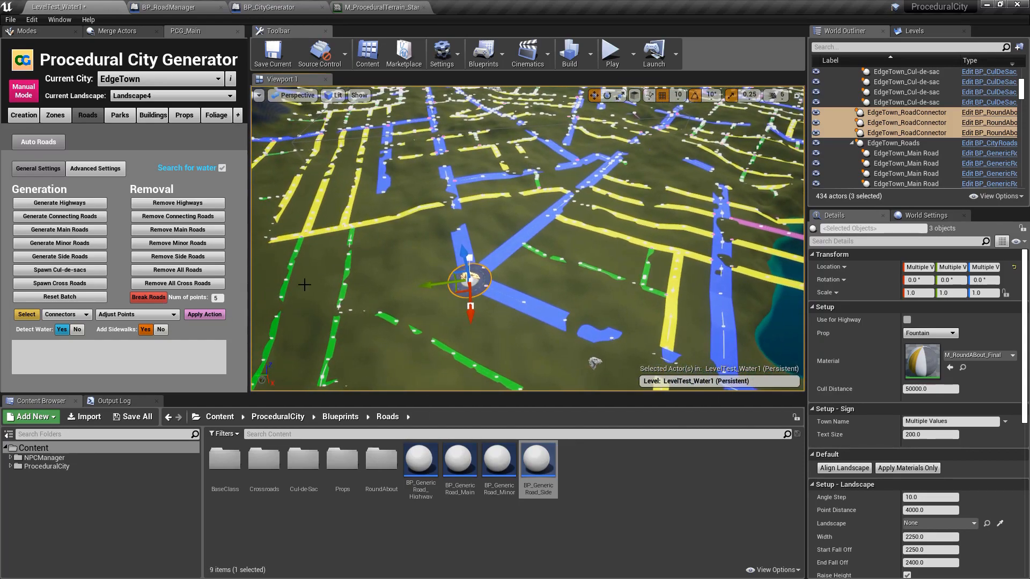
- Select all main roads and apply the Flatten Points action to them
click(138, 314)
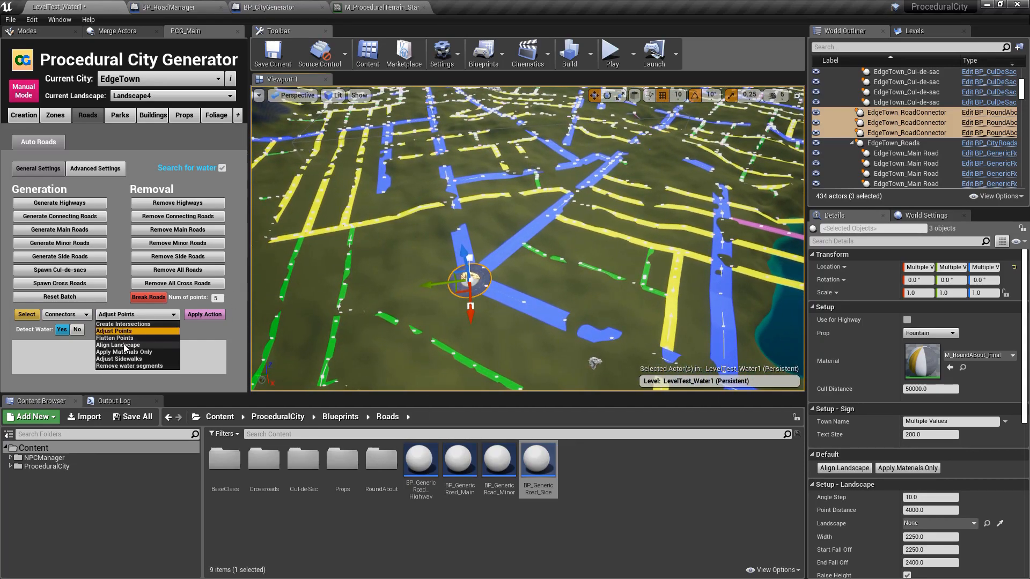
click(124, 346)
click(60, 315)
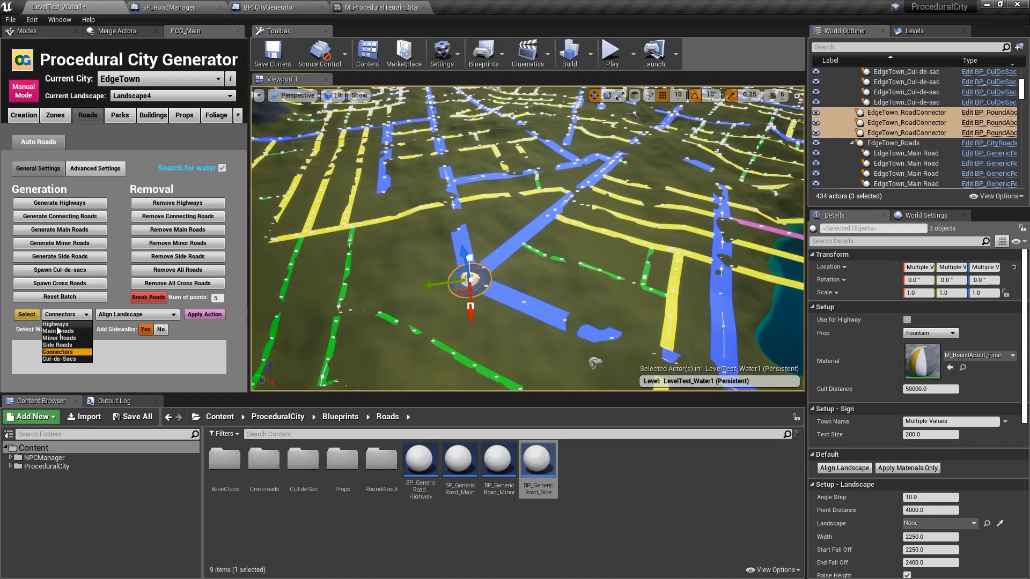
click(58, 331)
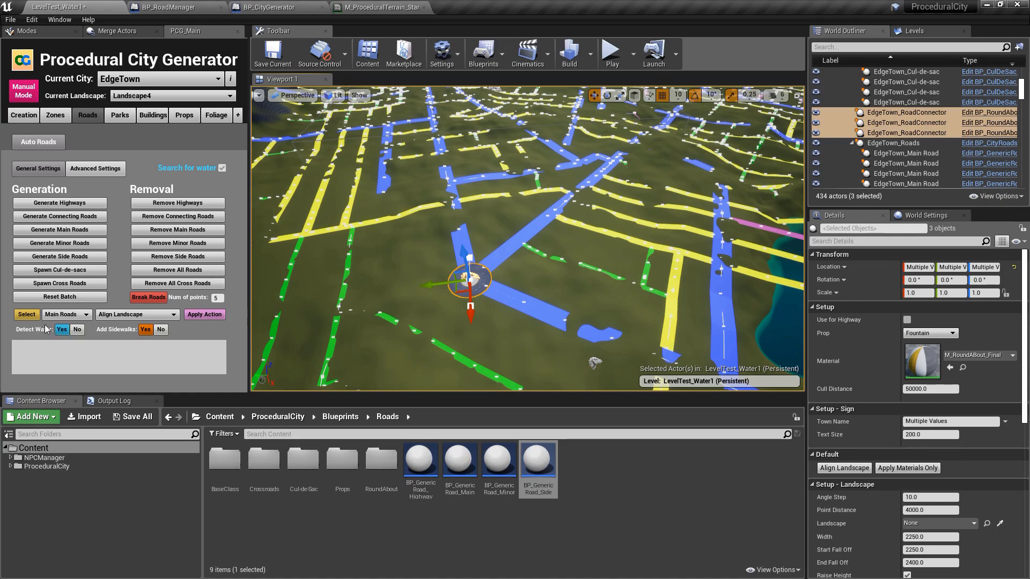
click(140, 316)
click(114, 339)
click(27, 315)
click(208, 317)
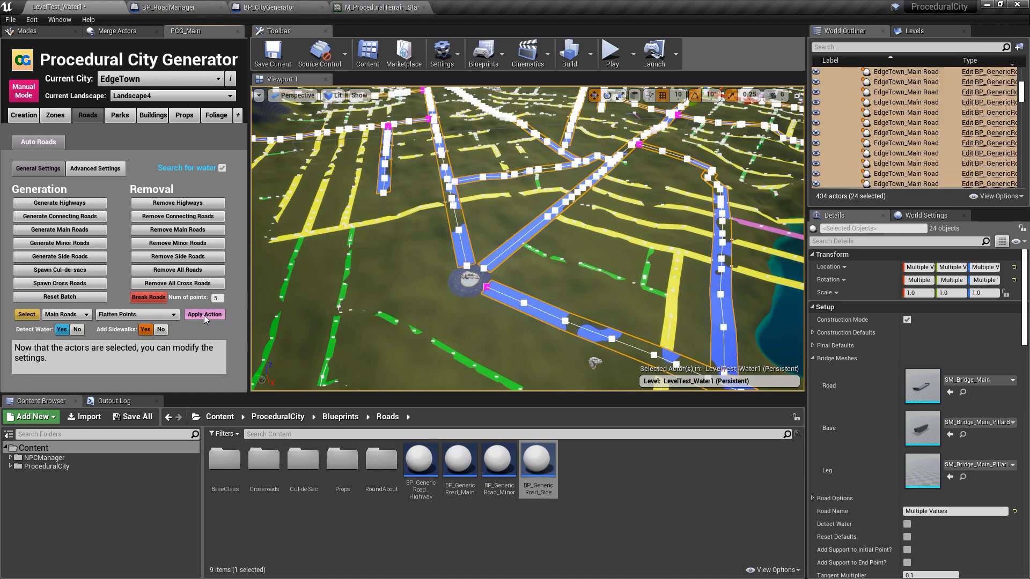
- Apply the Flatten Points action to all minor roads and all side roads
click(67, 315)
click(60, 340)
click(27, 315)
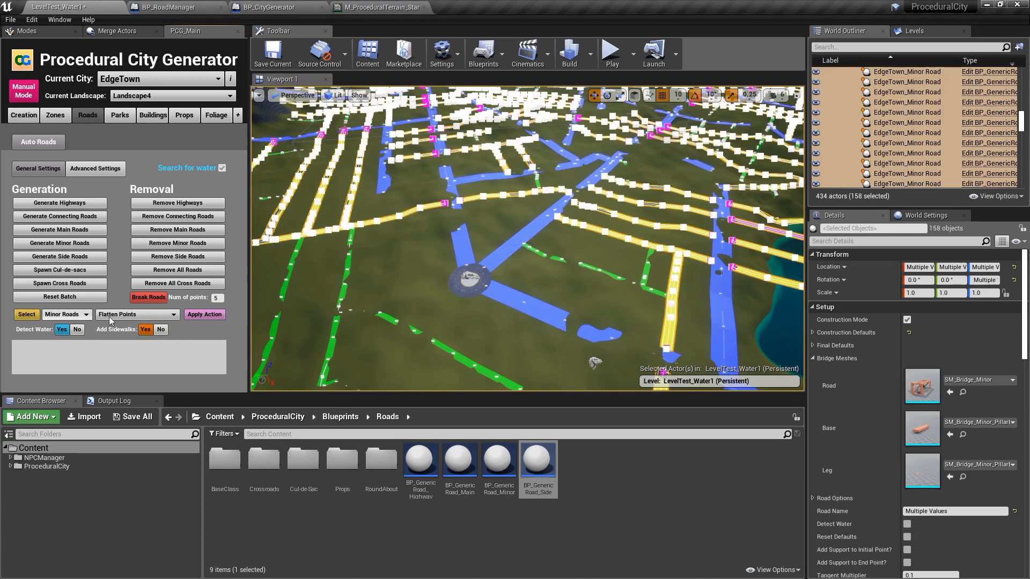
click(67, 315)
click(62, 345)
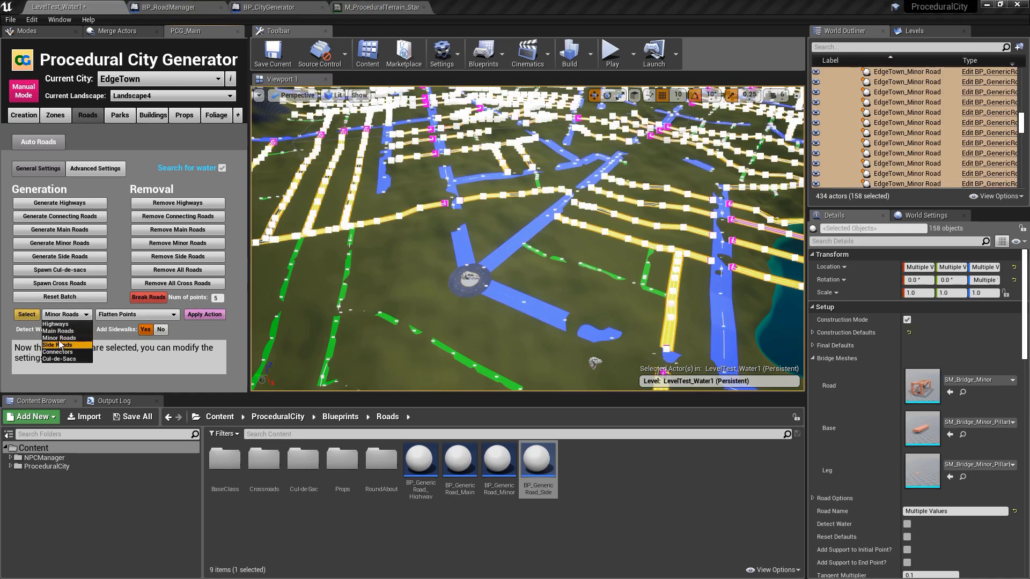
click(27, 315)
click(204, 315)
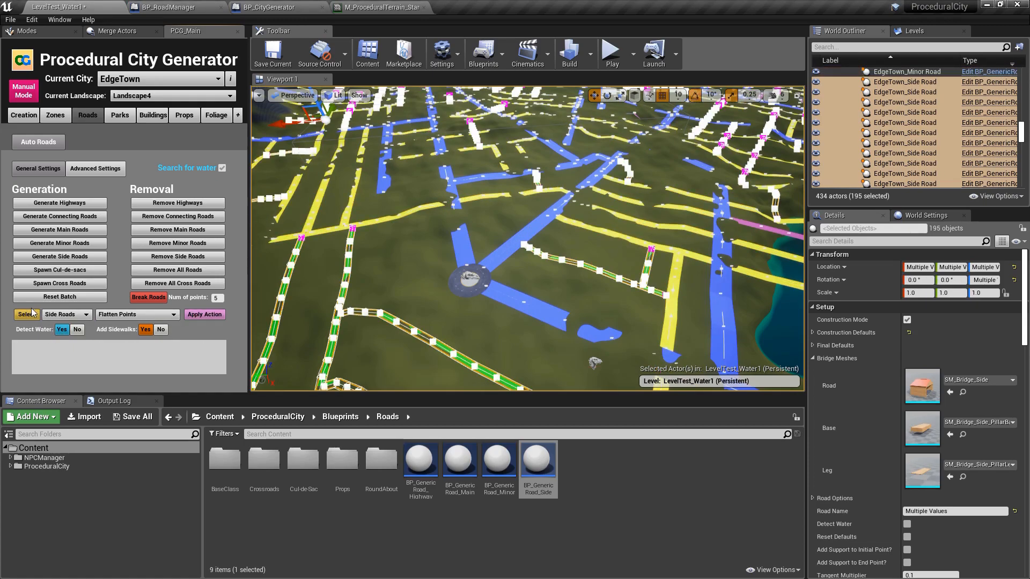
- Select all road connectors and apply the Align Landscape action to them
click(133, 317)
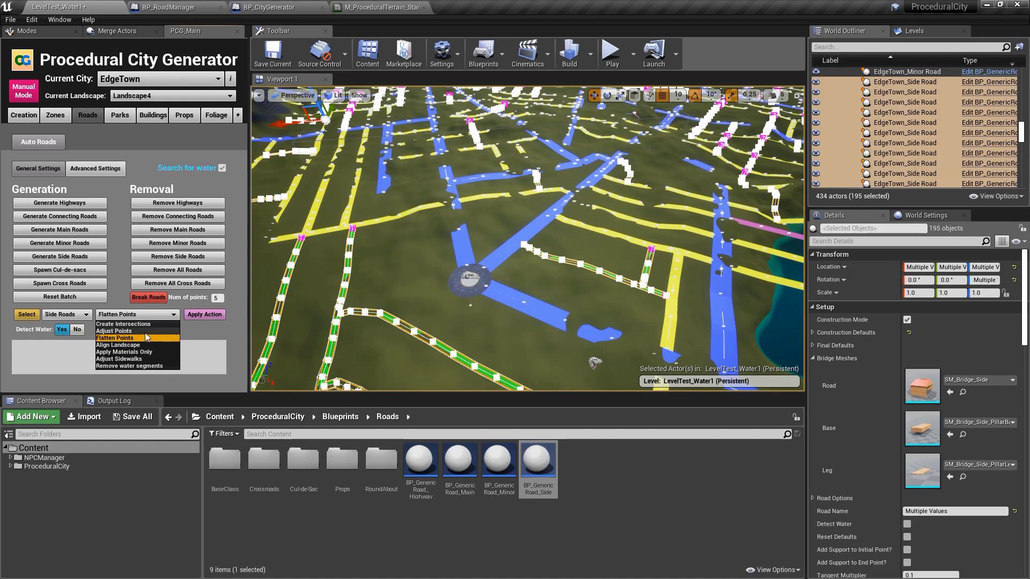
click(60, 314)
click(44, 336)
click(26, 315)
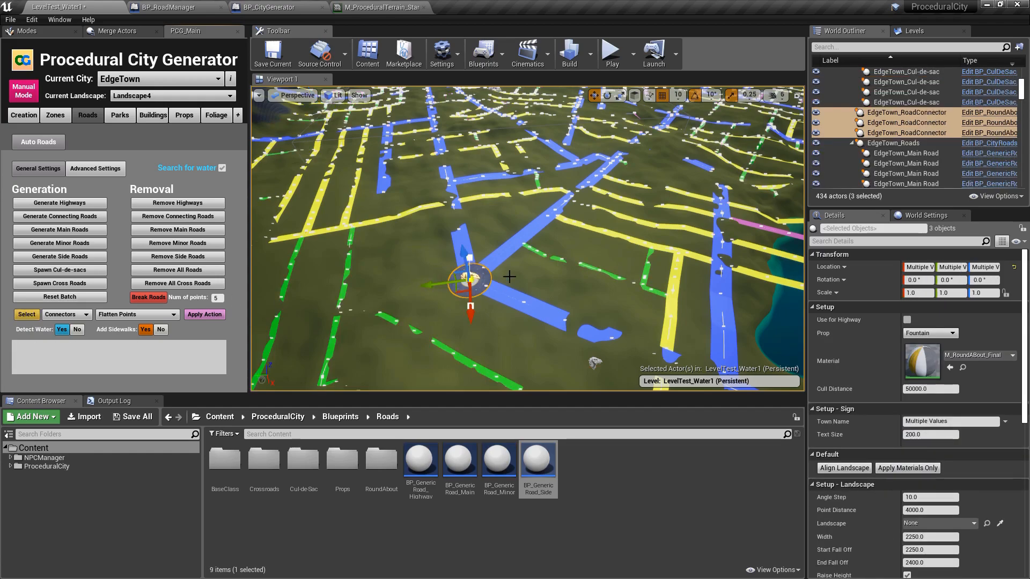
click(153, 315)
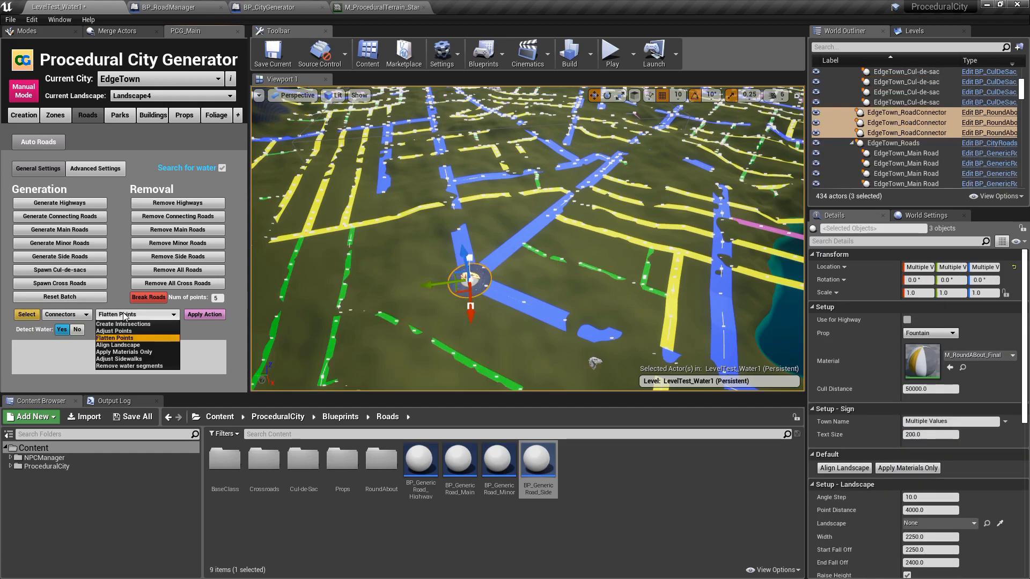
click(124, 346)
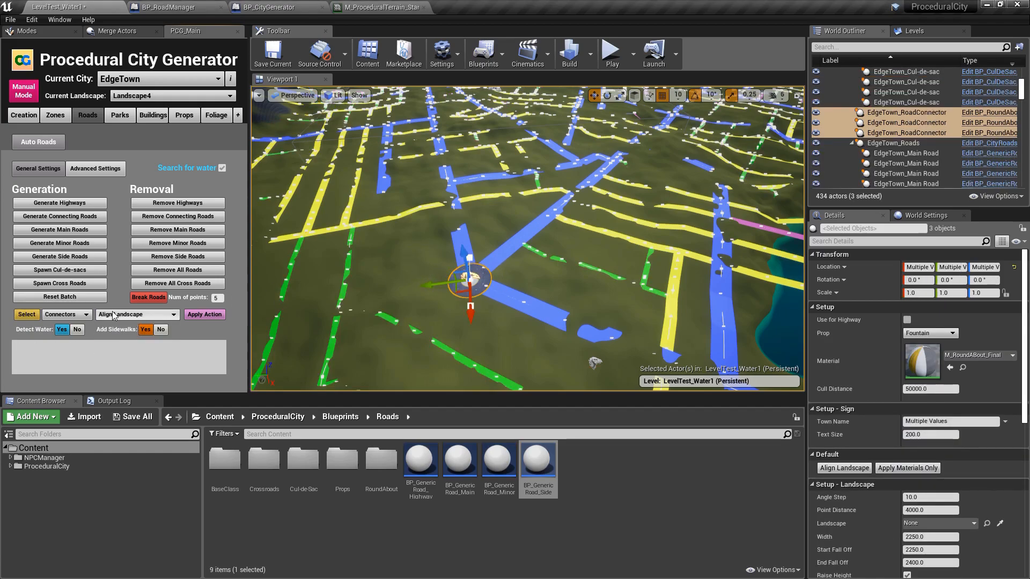
click(201, 318)
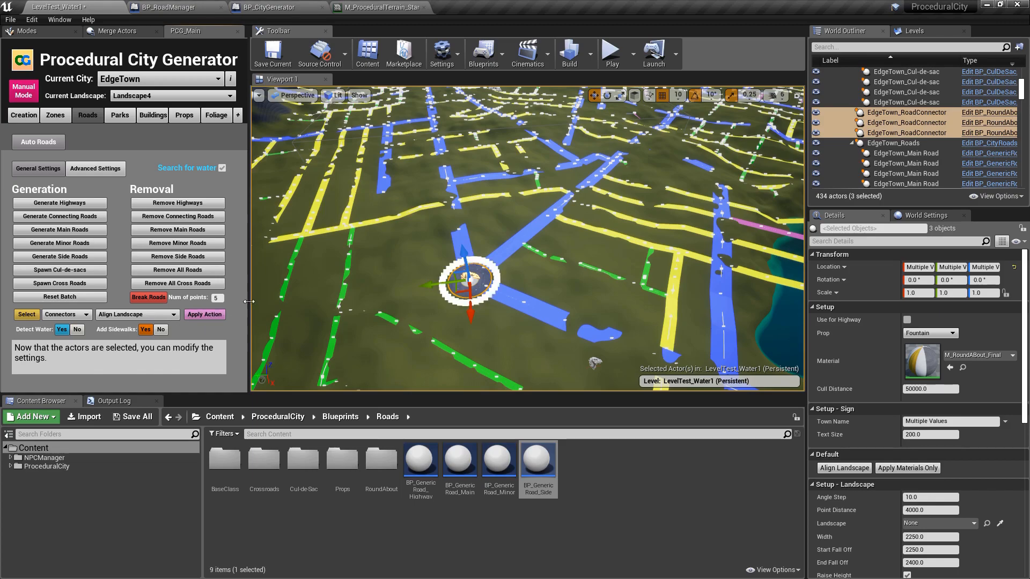
- Inspect the spline ring around the roundabout and run Align Landscape from the selected connectors' own properties
right_drag(511, 182, 474, 236)
key(w)
key(e)
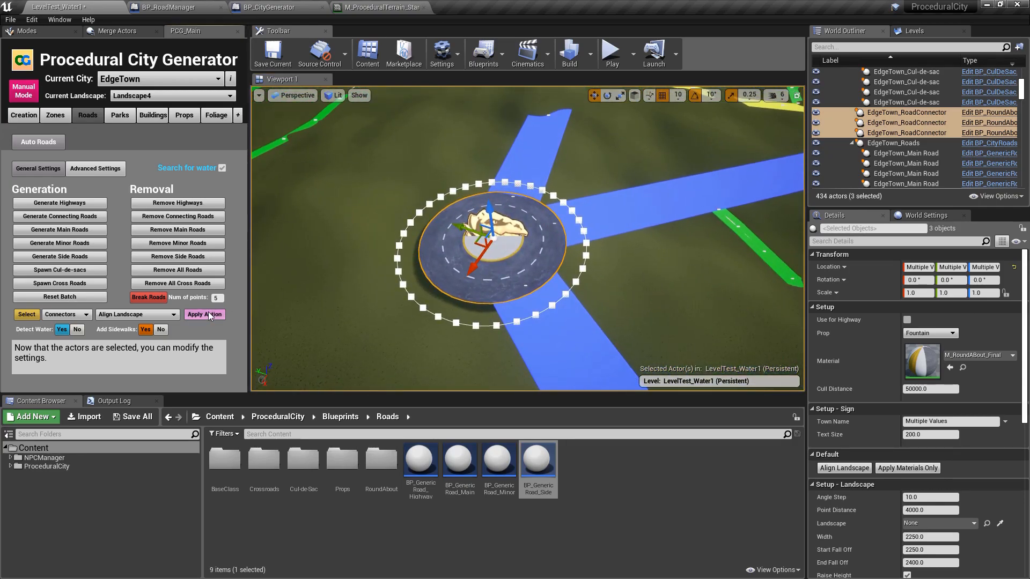
key(q)
mouse_move(470, 195)
right_down()
mouse_move(483, 196)
mouse_move(454, 164)
mouse_move(455, 197)
right_up()
key(e)
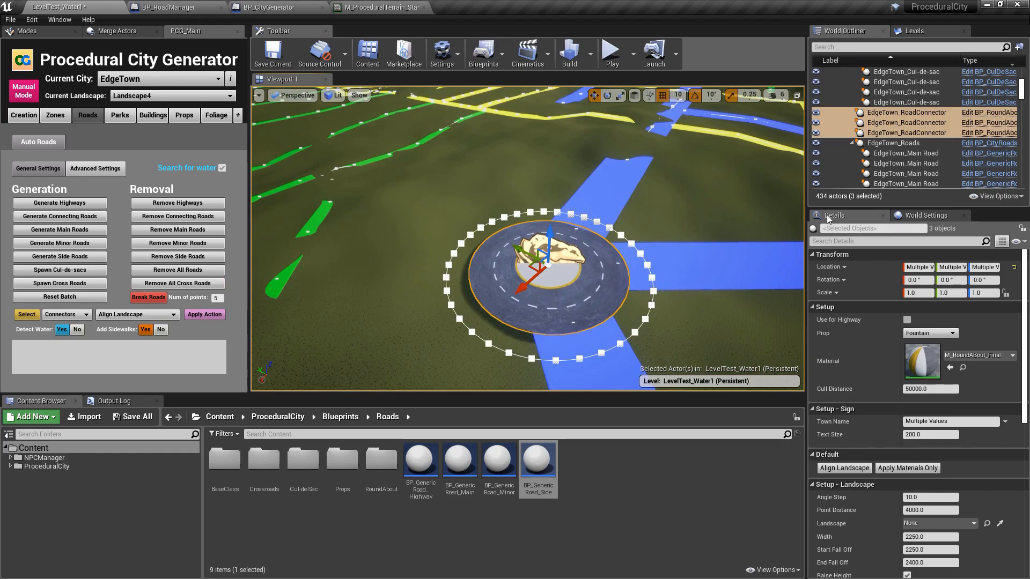
scroll(868, 377, down, 3)
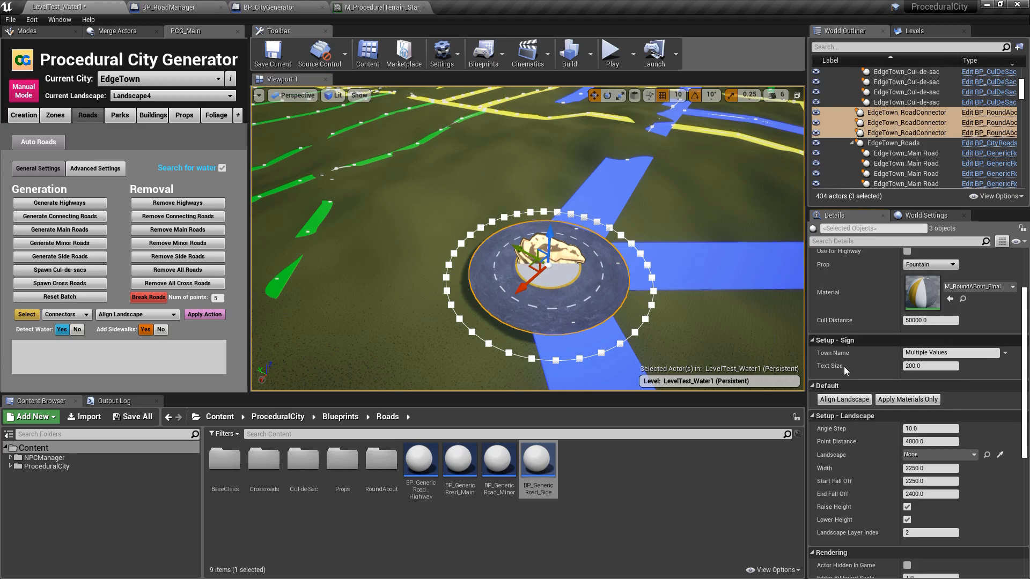
click(846, 401)
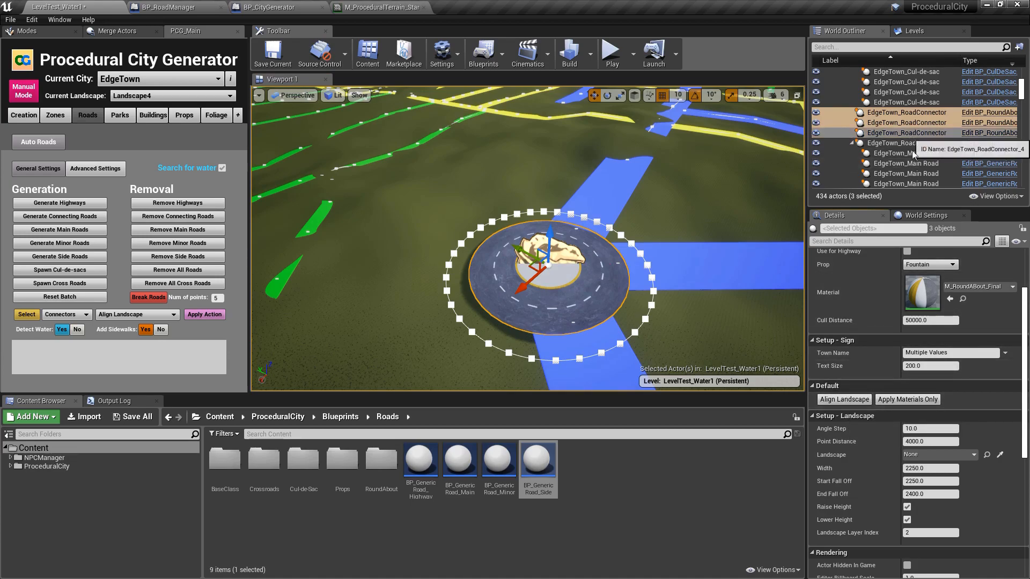
- Apply the Align Landscape action to all cul-de-sacs and inspect the terrain around the one beside the lake
click(64, 314)
click(62, 362)
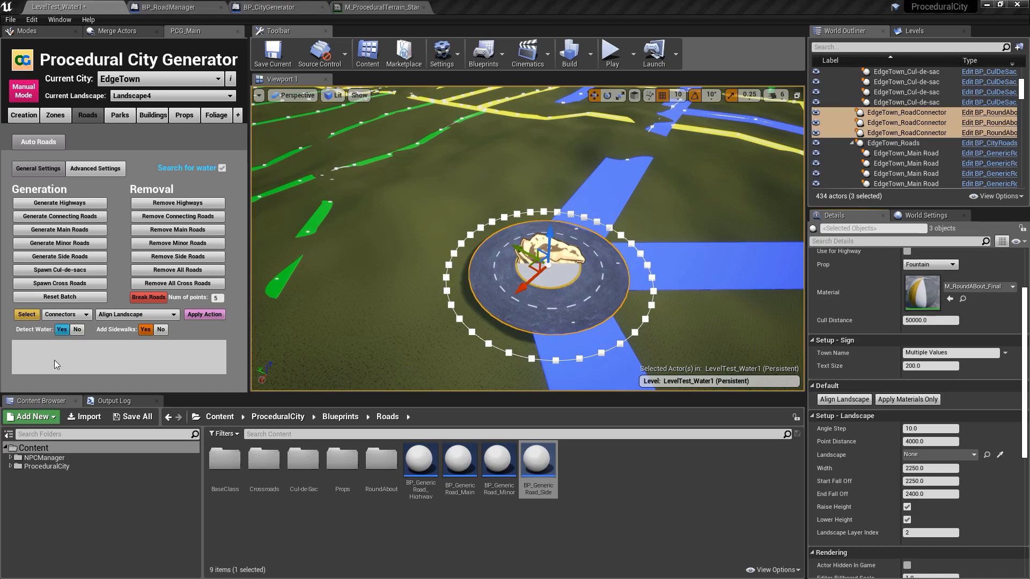
right_drag(408, 252, 327, 262)
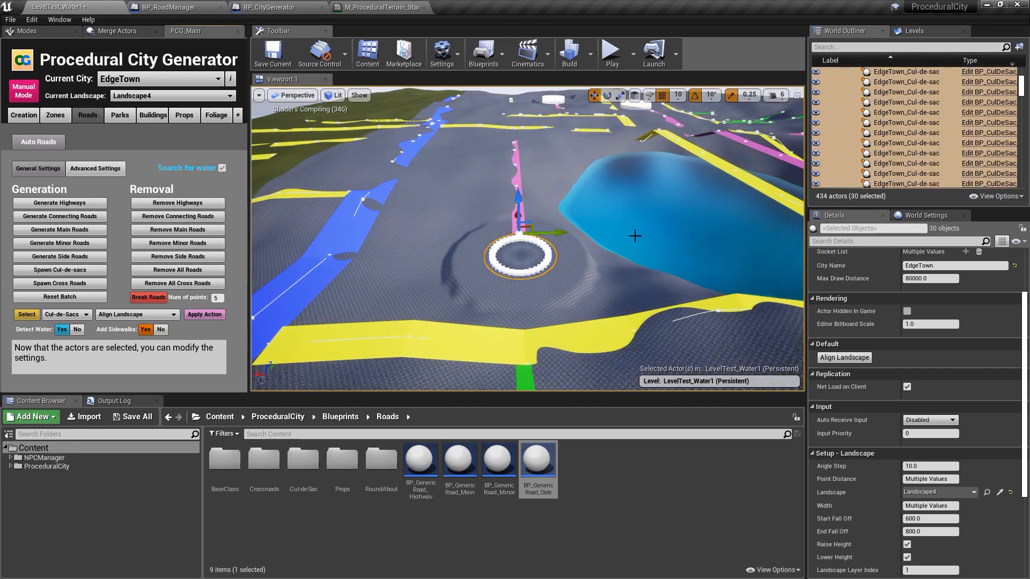
right_drag(621, 234, 536, 217)
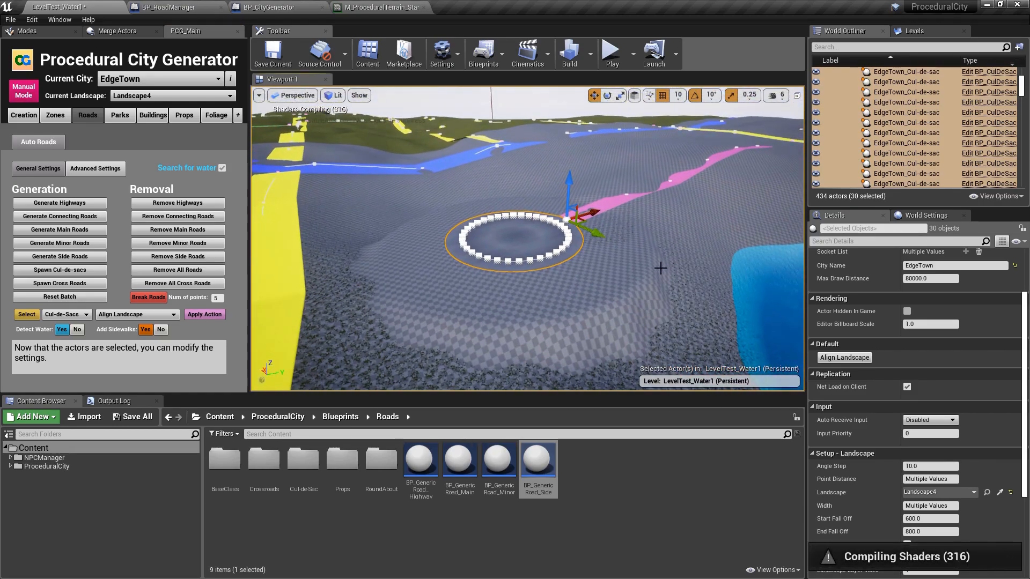
right_drag(708, 261, 327, 301)
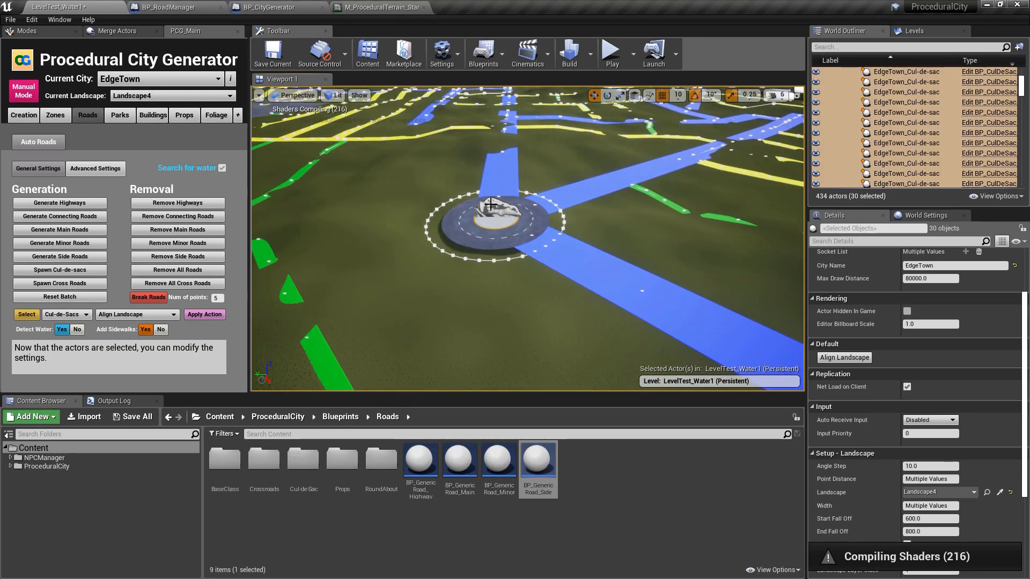
- Check the roundabout connector, then clear the selection and examine the terrain across EdgeTown's road network
click(471, 231)
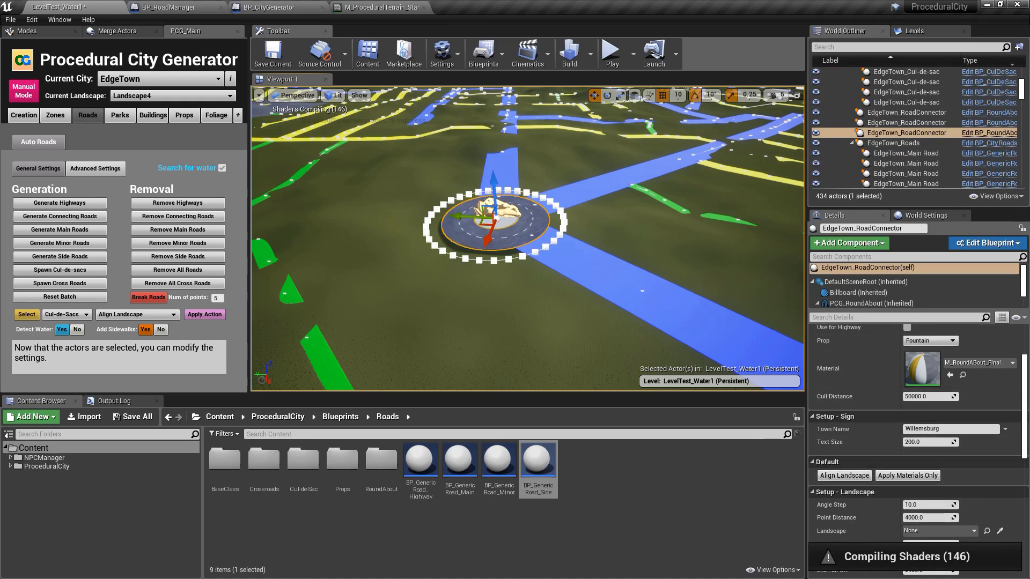
right_drag(528, 239, 515, 202)
key(Escape)
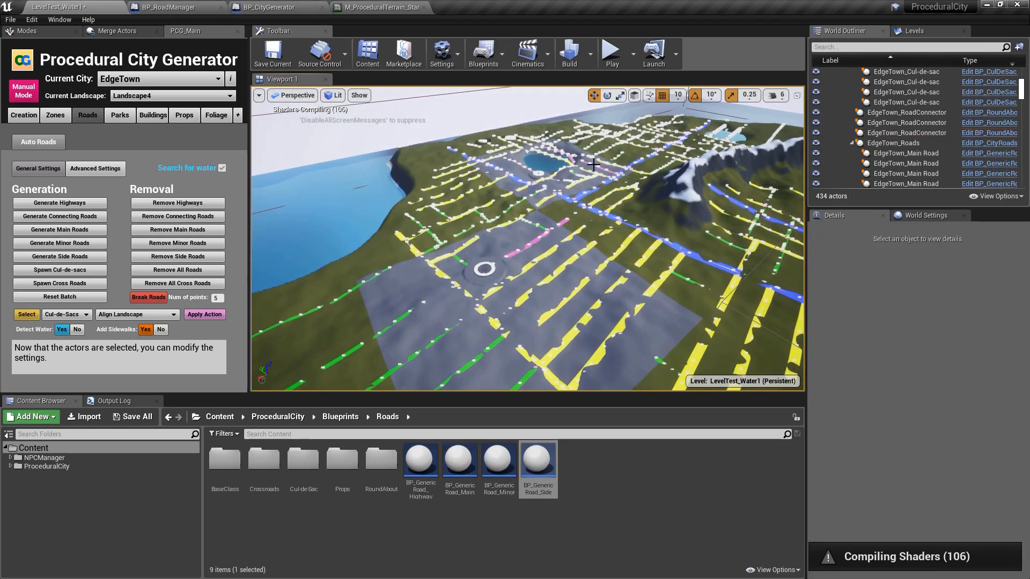
right_drag(528, 238, 483, 207)
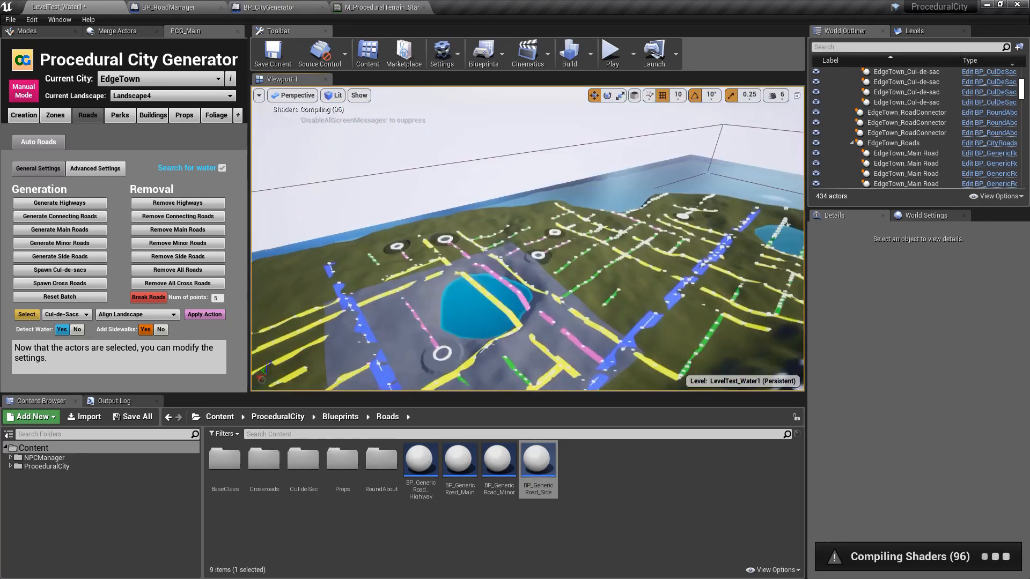
right_drag(529, 238, 361, 230)
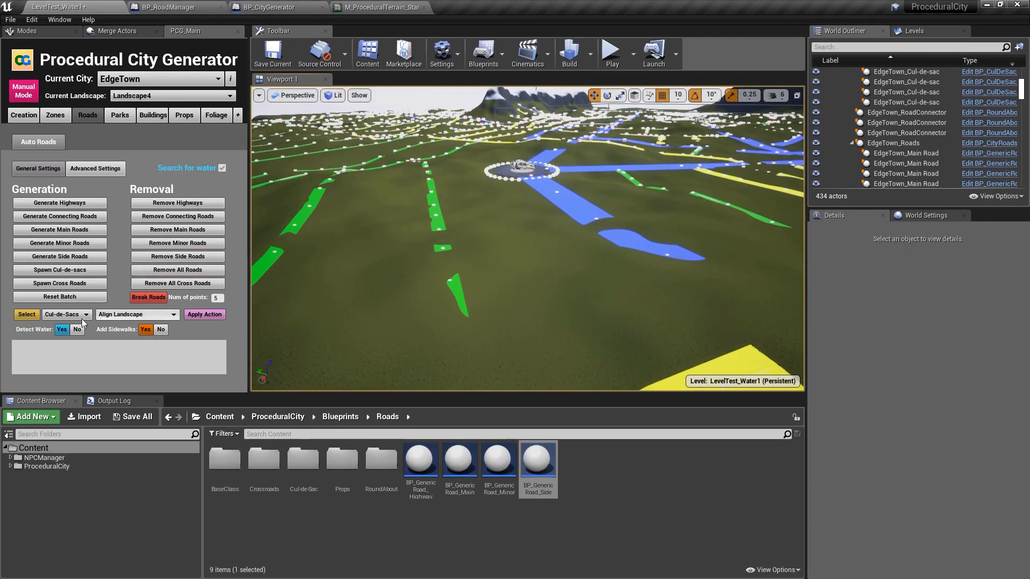
- Select all of EdgeTown's main roads and apply the Align Landscape action to them
click(58, 314)
click(60, 332)
click(25, 316)
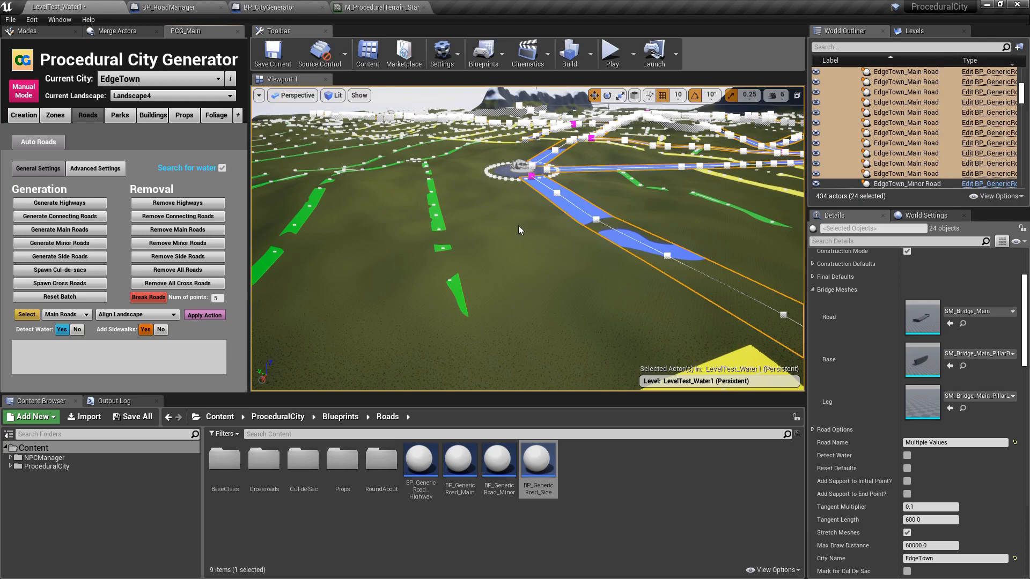
- Select the minor road Sycamore Dr where it crosses the lake and examine how its points sit over the water and shore
right_click(558, 208)
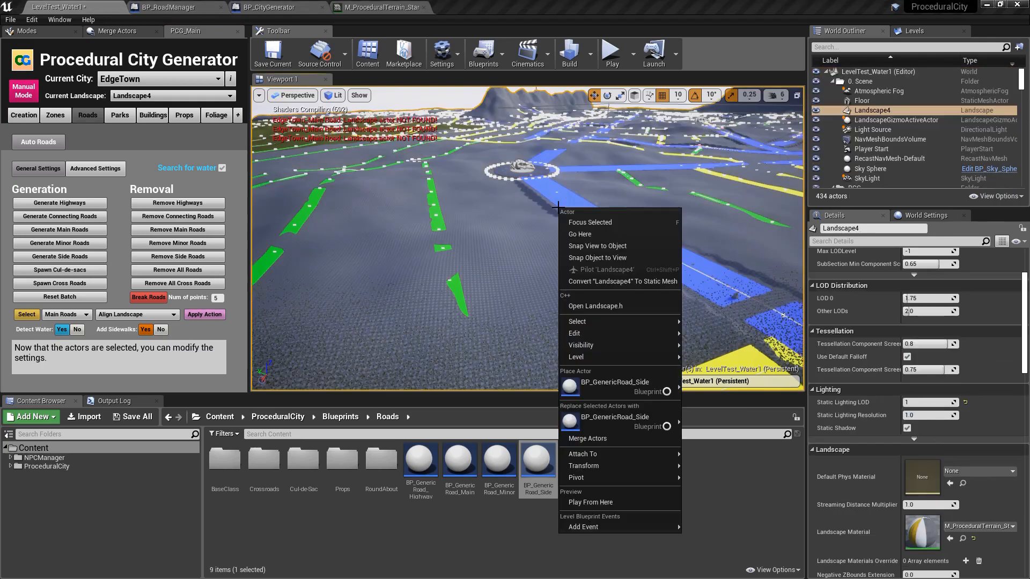
right_drag(508, 193, 596, 240)
click(596, 240)
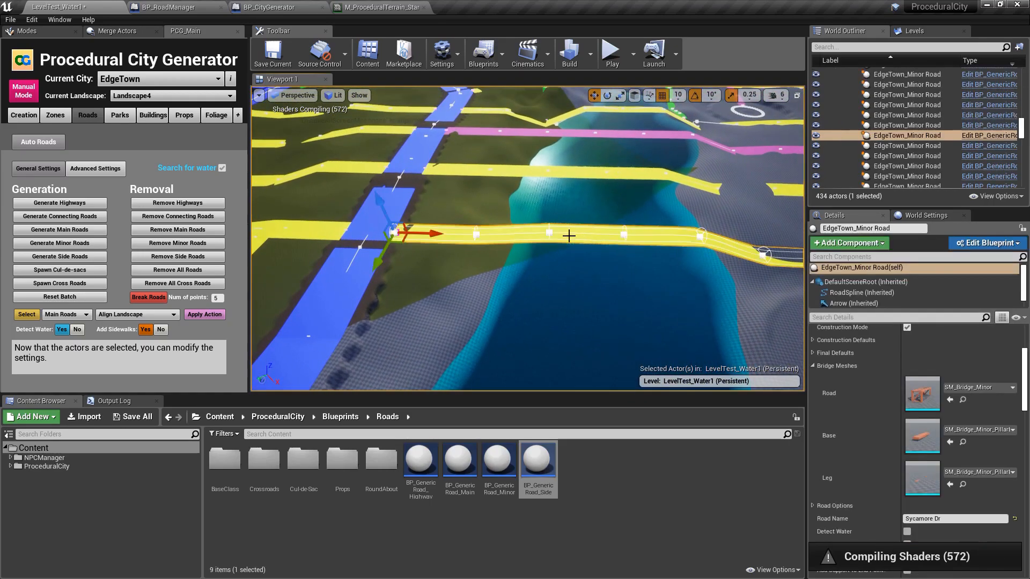
mouse_move(678, 234)
right_down()
mouse_move(703, 237)
mouse_move(601, 246)
mouse_move(691, 237)
right_up()
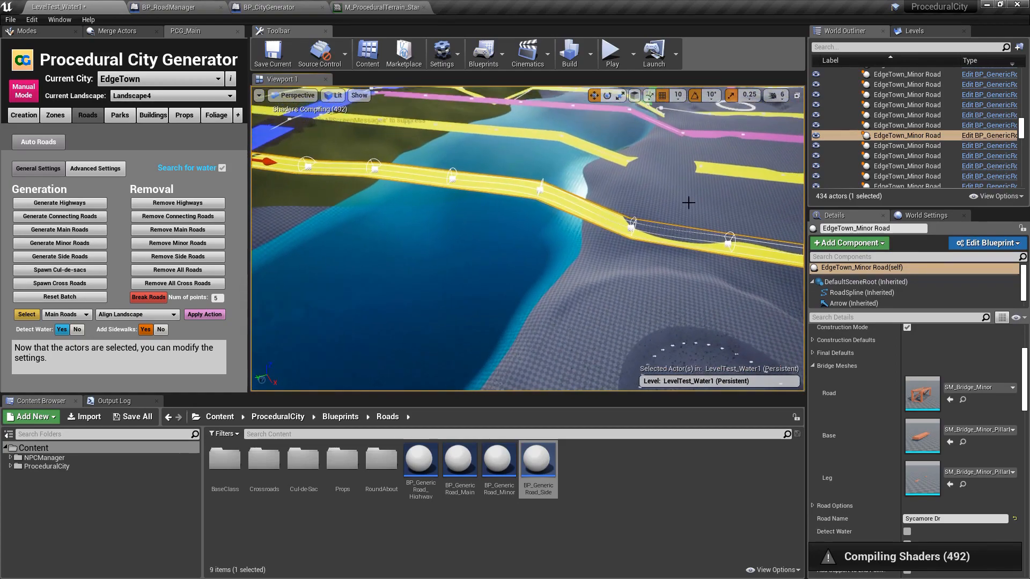
right_drag(596, 197, 630, 230)
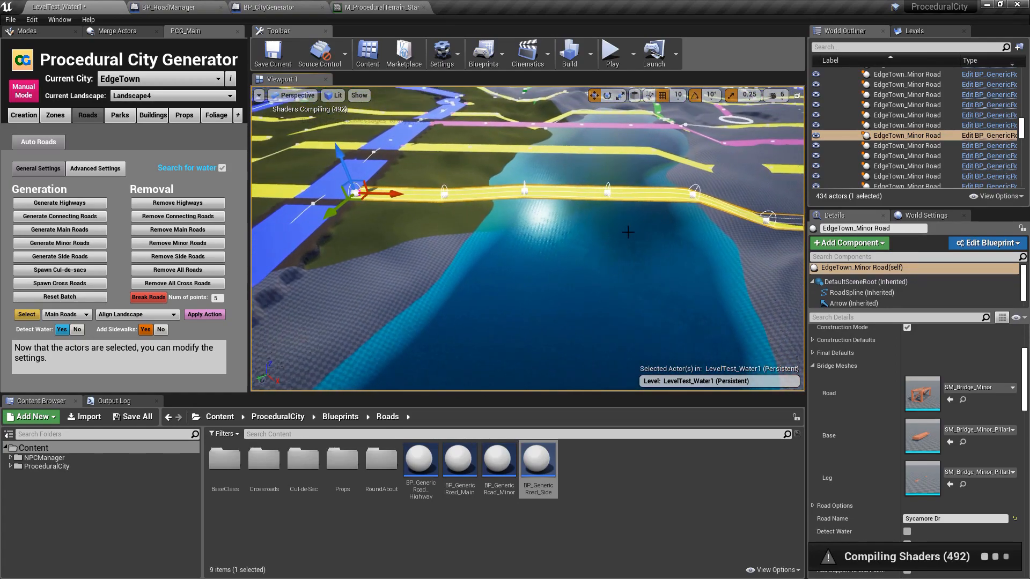
right_drag(723, 233, 701, 230)
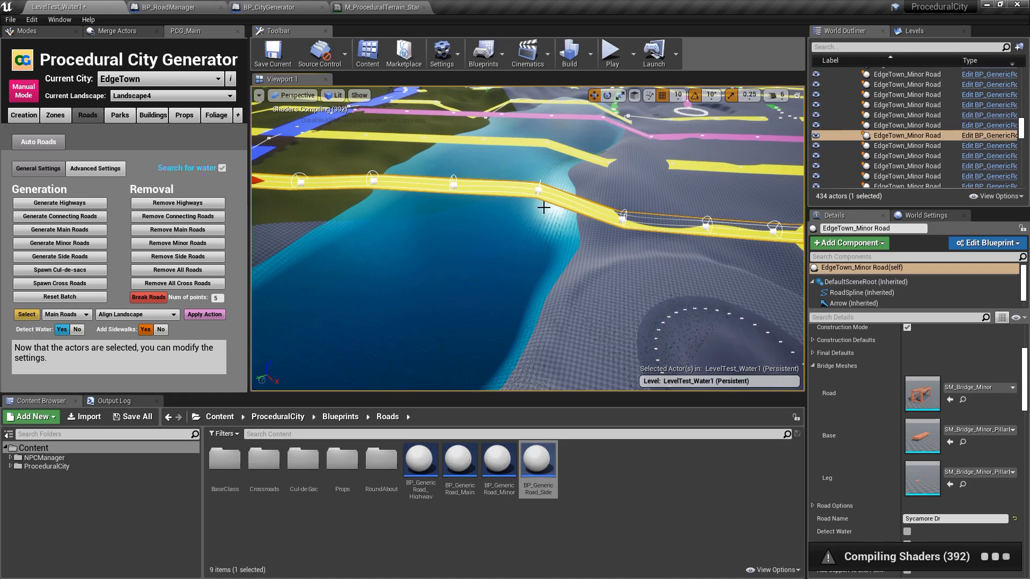
- Select all minor roads, turn on Detect Water for them and collapse their Bridge Meshes settings
click(66, 314)
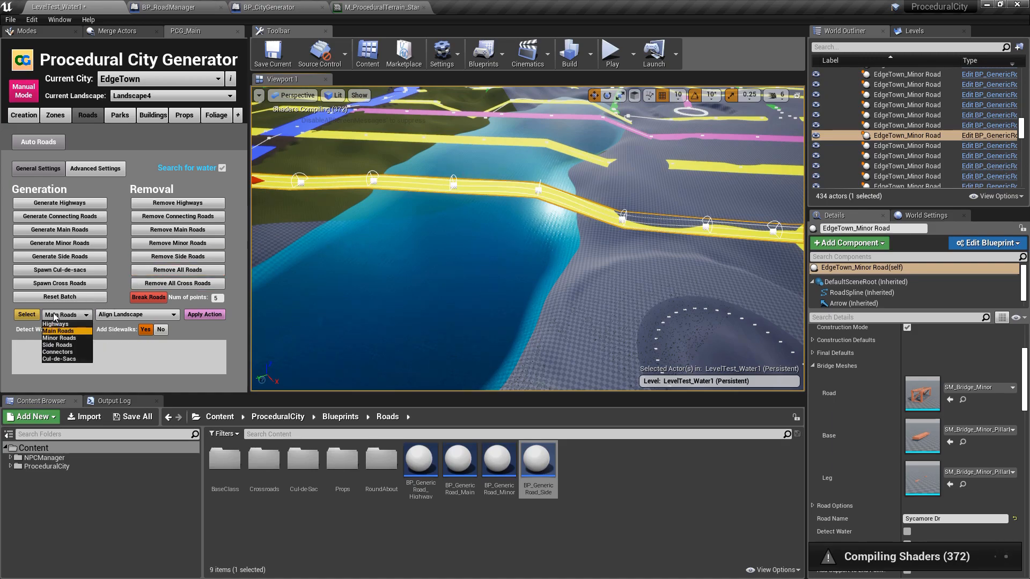
click(62, 329)
click(26, 315)
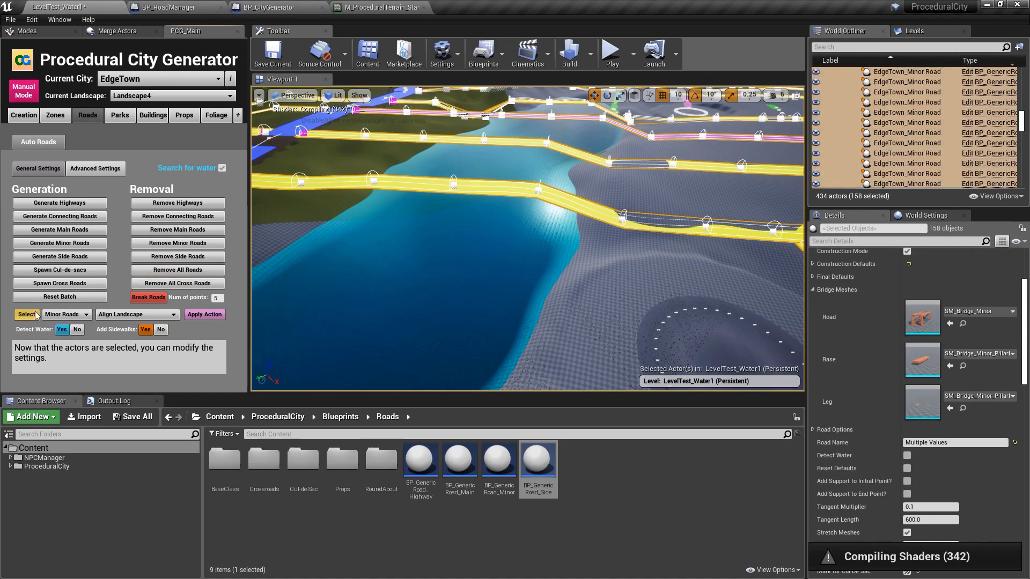
click(64, 330)
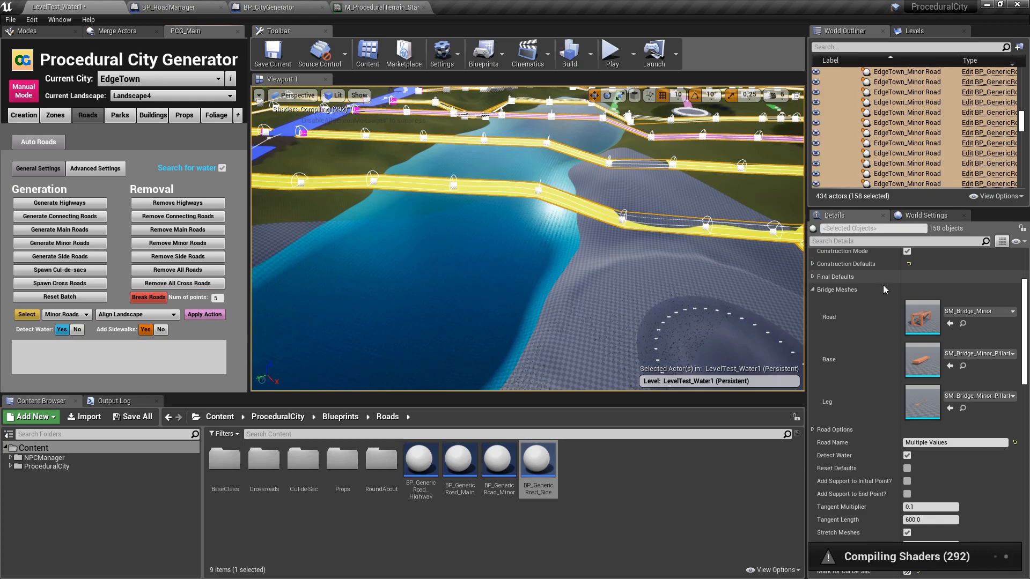
scroll(903, 352, up, 3)
click(813, 360)
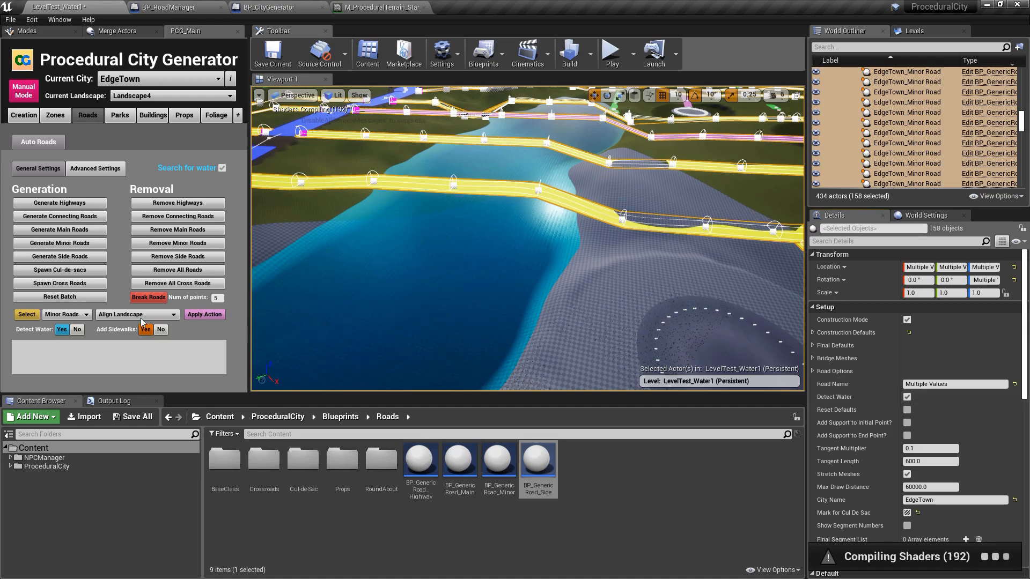
- Select all side roads, turn on Detect Water for them and collapse their Bridge Meshes settings
click(75, 317)
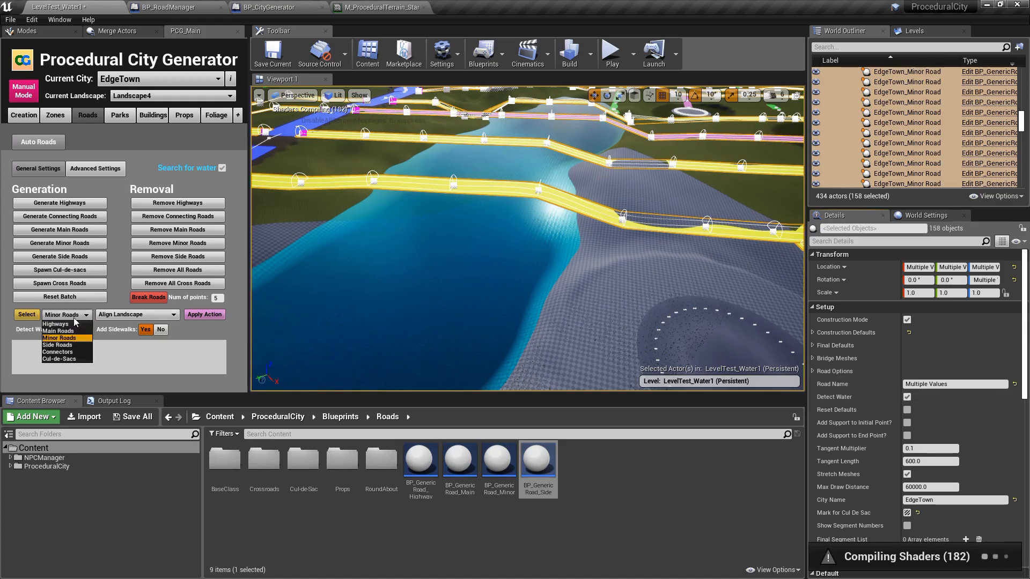
click(60, 349)
click(27, 315)
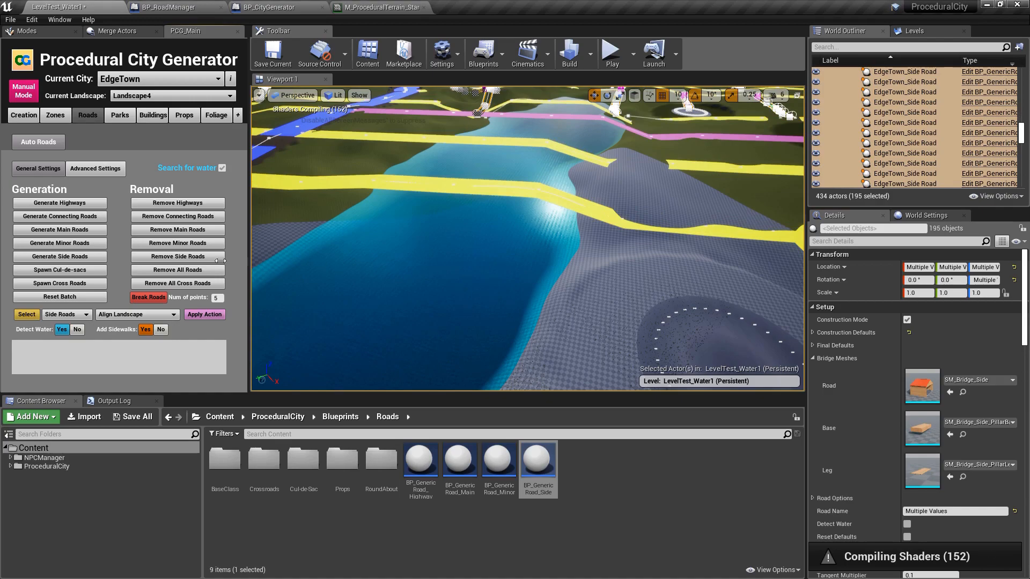
click(61, 330)
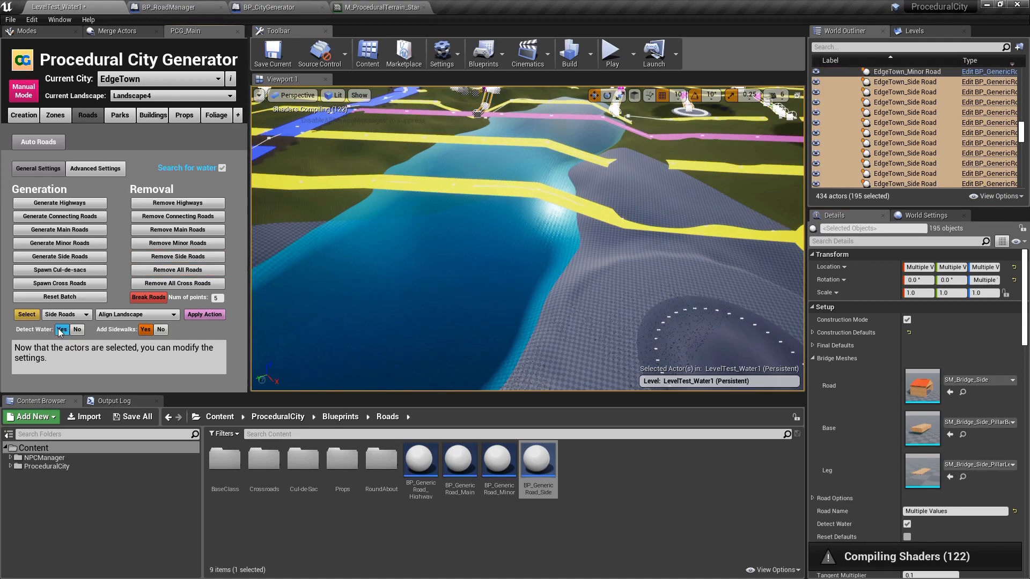
click(812, 358)
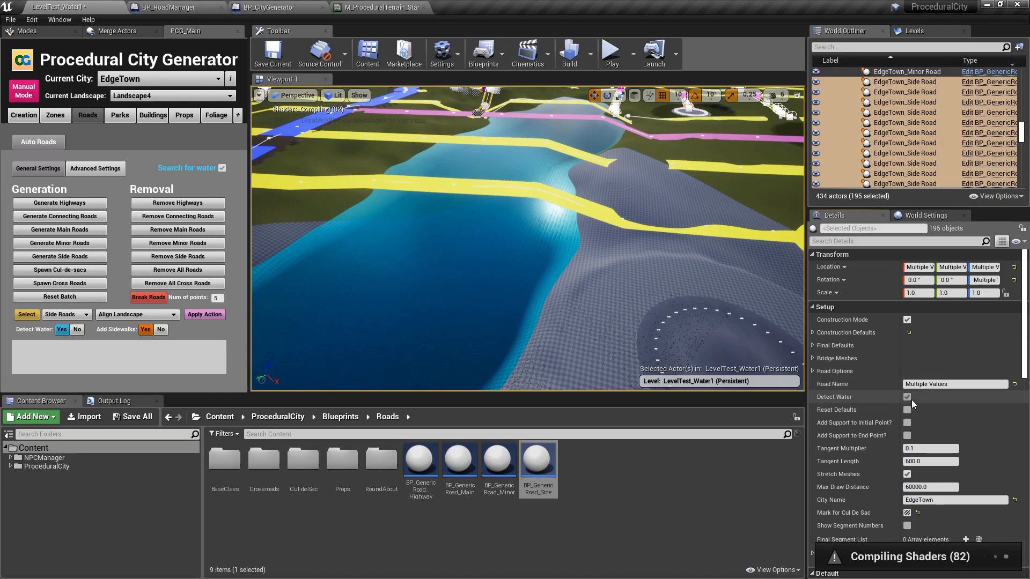
- Select all minor roads again and apply the Align Landscape action to them
click(67, 314)
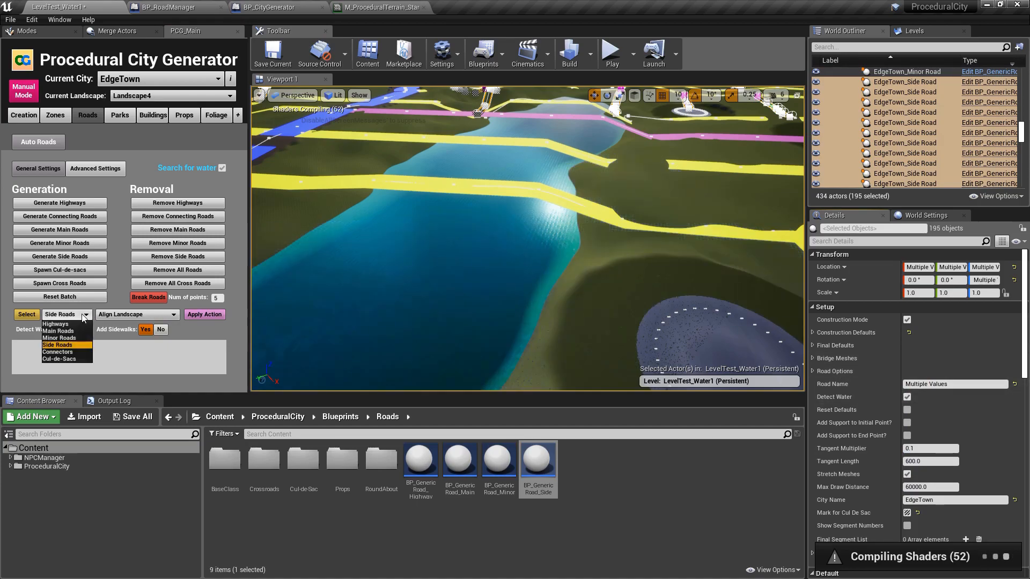
click(60, 338)
click(26, 314)
right_drag(695, 192, 633, 201)
key(s)
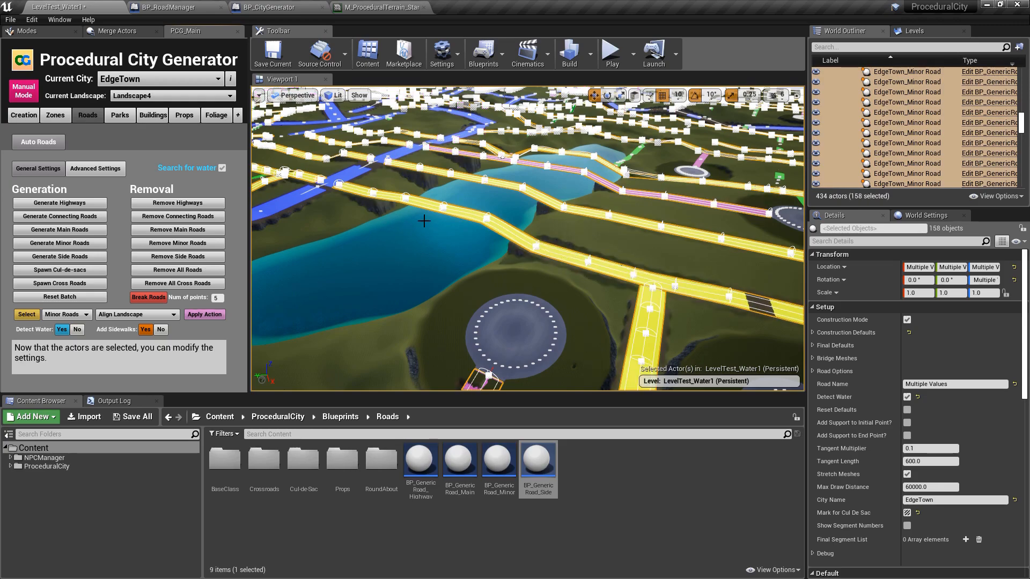
- Examine the terrain where the minor roads cross the lake, then clear the road selection
right_drag(576, 197, 410, 171)
key(w)
key(w)
right_drag(430, 199, 472, 172)
right_drag(507, 223, 508, 212)
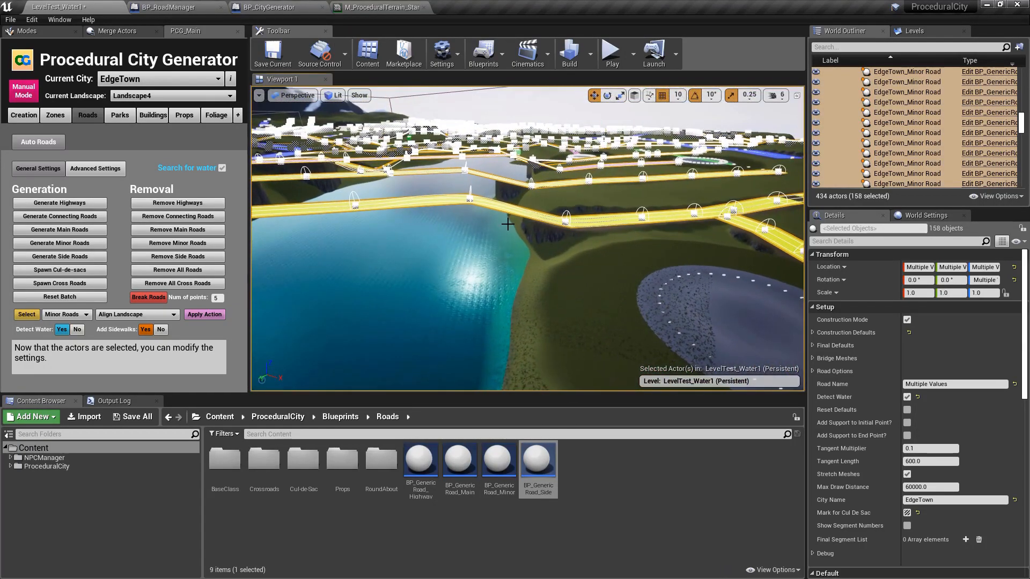
scroll(593, 222, up, 8)
scroll(593, 222, down, 8)
right_drag(593, 222, 569, 206)
key(Escape)
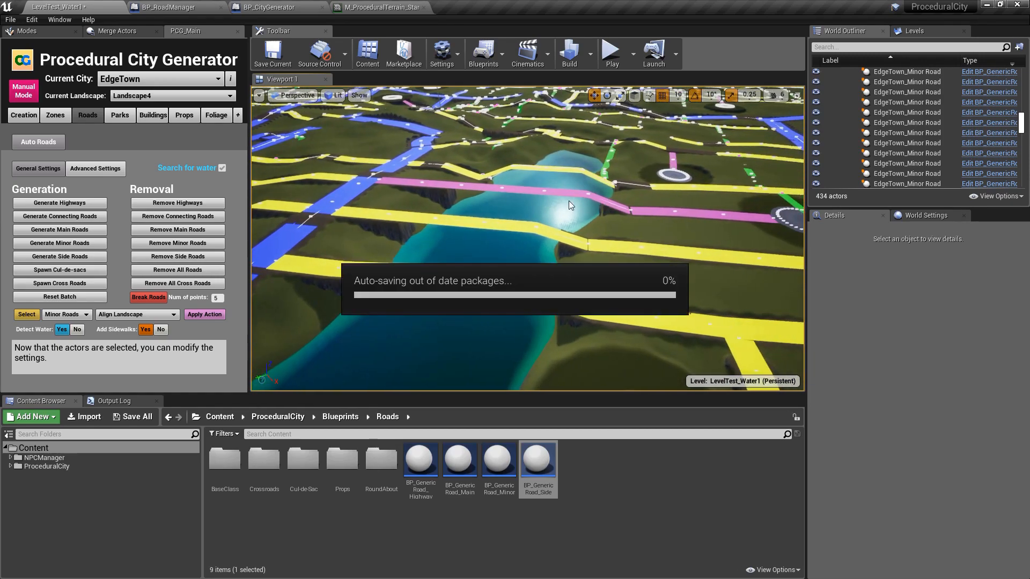
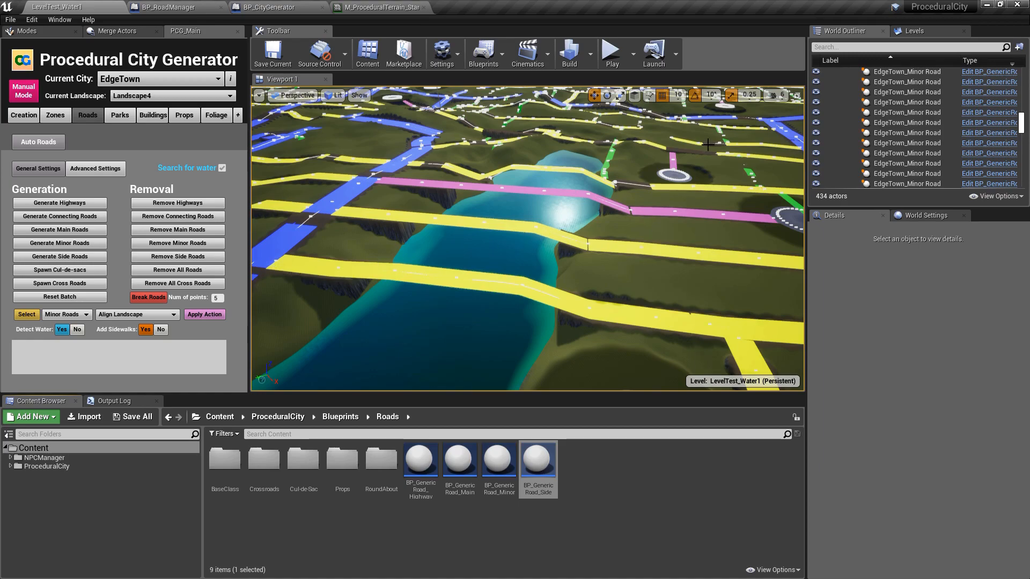
- Set the camera speed to 3 and inspect the raised banks where the road bridges meet the lakeshore
click(781, 101)
click(803, 122)
right_drag(665, 214, 761, 182)
key(w)
key(w)
key(d)
key(s)
key(e)
key(q)
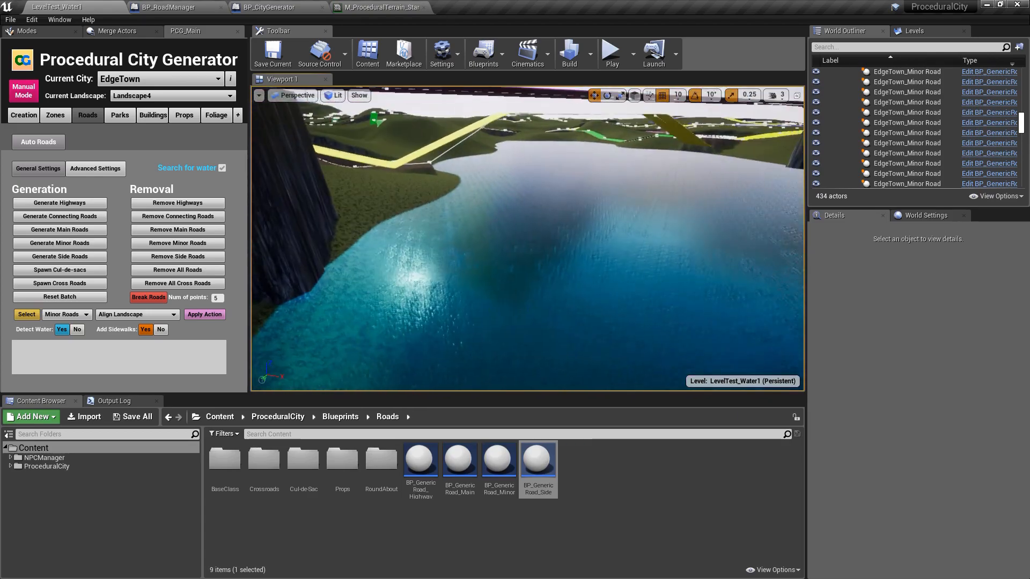
right_drag(622, 180, 692, 200)
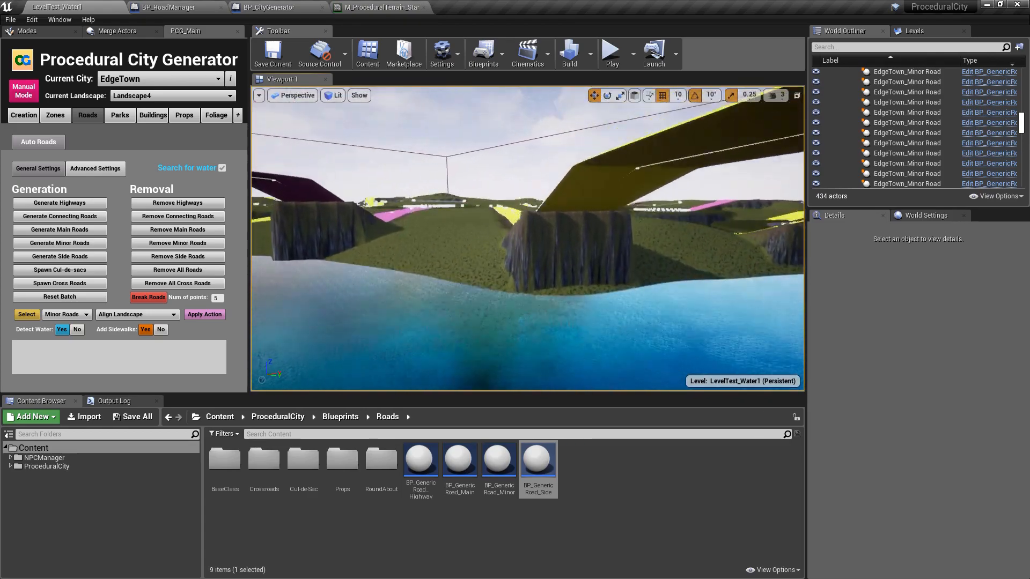
right_drag(528, 215, 623, 246)
key(e)
key(d)
- Inspect the landscape embankment and spline of the minor road Aqueduct Ave beside the lake, then compare the neighbouring crossings
right_drag(527, 238, 378, 228)
key(s)
key(w)
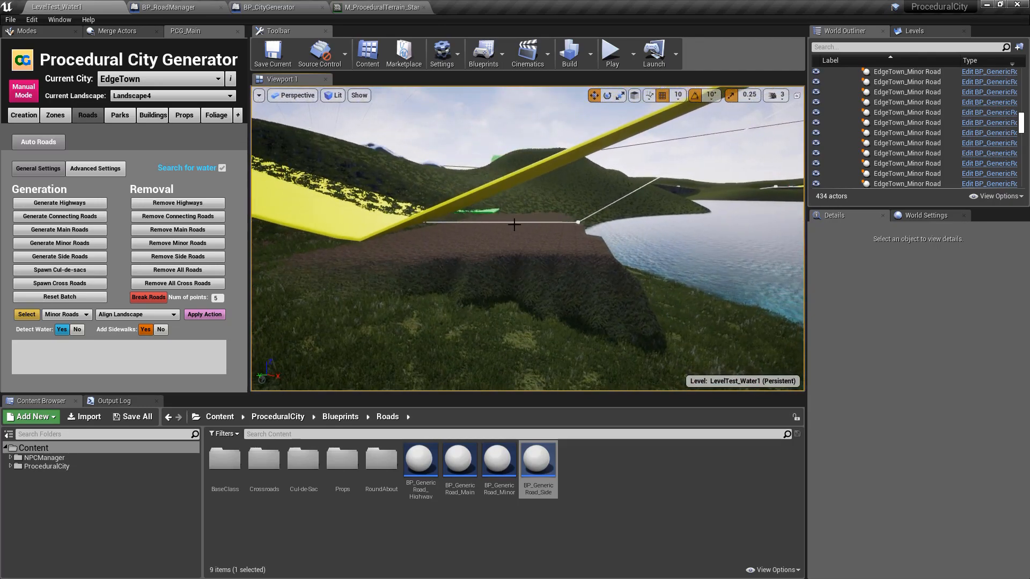
key(w)
right_drag(581, 222, 543, 257)
key(w)
key(e)
key(d)
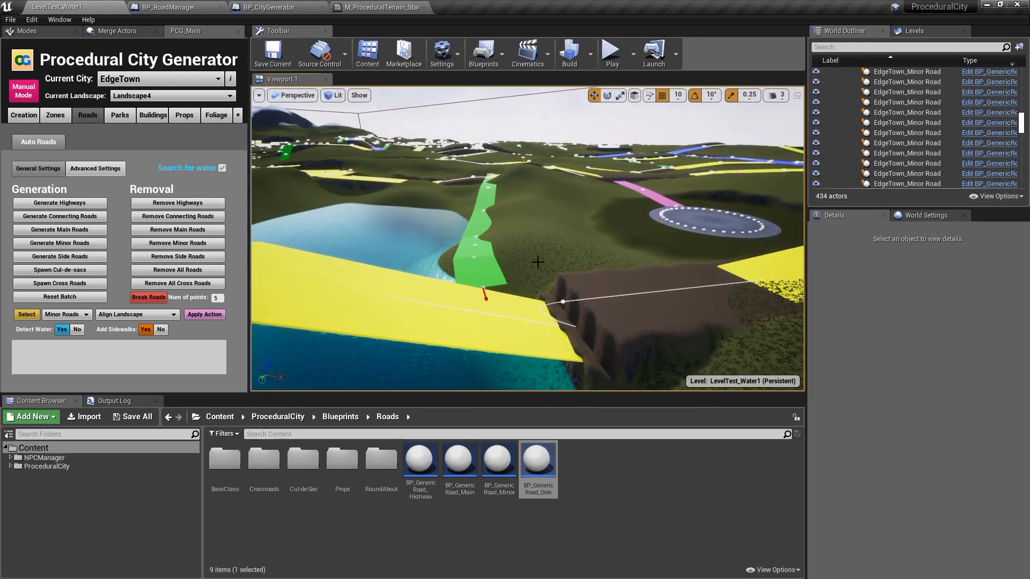
click(490, 325)
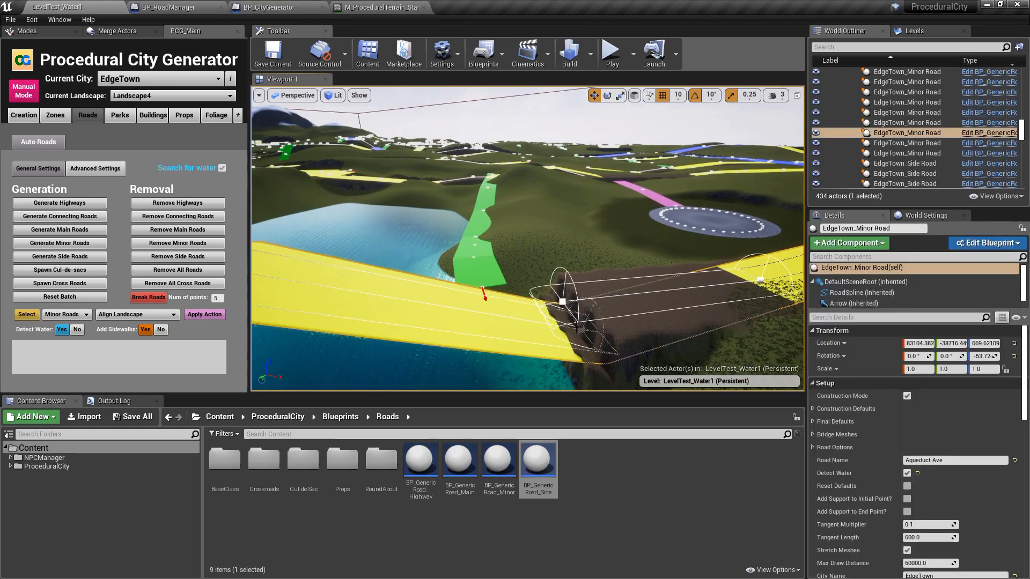
right_drag(581, 236, 565, 199)
key(w)
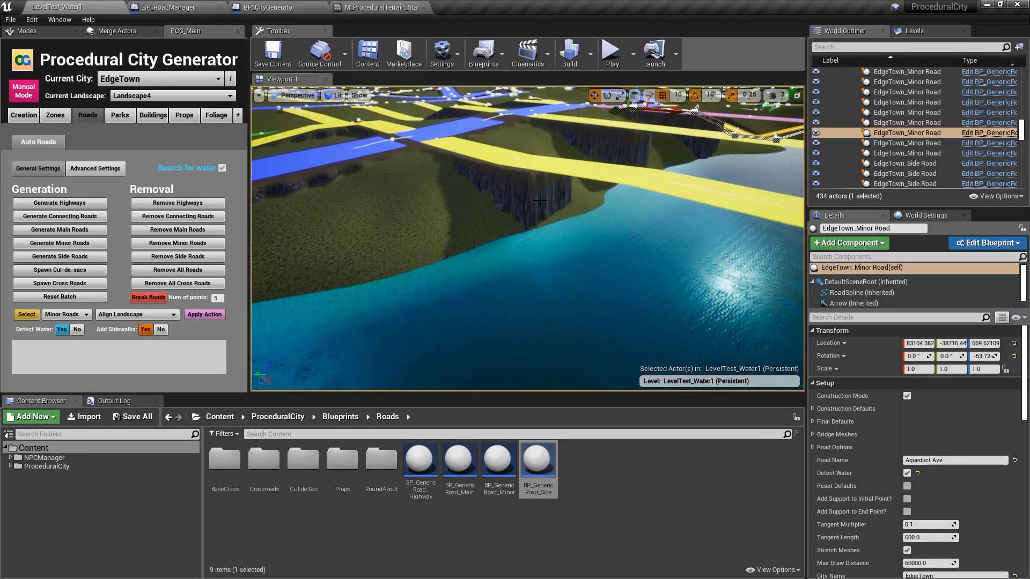
- Select all side roads and apply the Align Landscape action to them
click(66, 314)
click(62, 328)
click(24, 315)
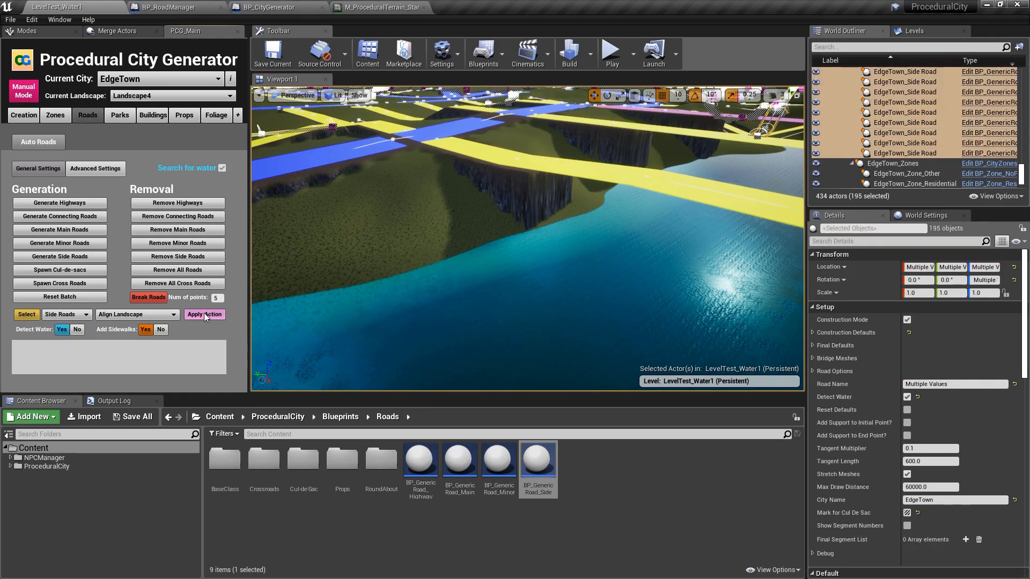
click(204, 316)
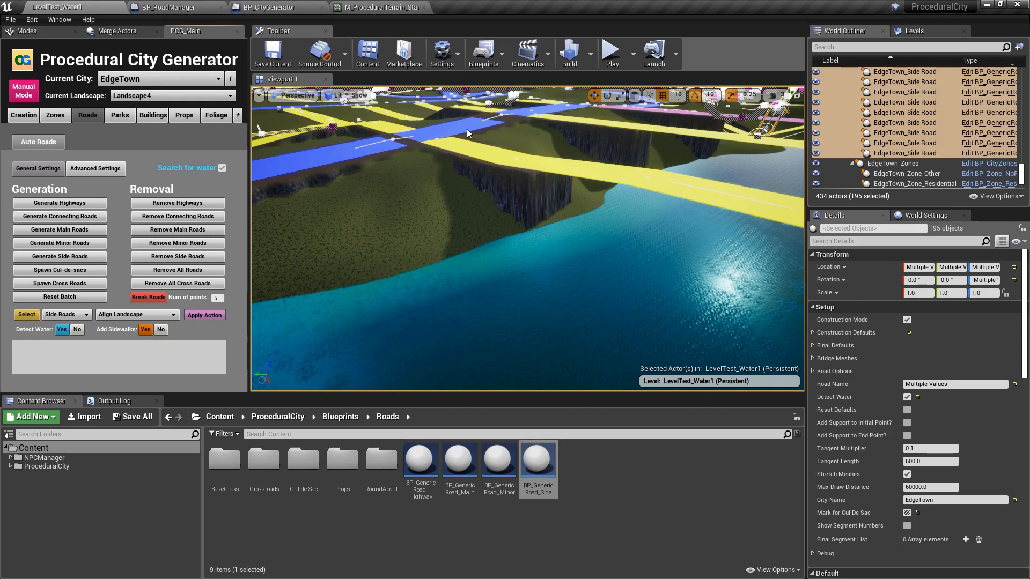
- Set the camera speed to 5, clear the selection and survey the side roads that end near the water
right_drag(572, 213, 468, 146)
key(w)
click(776, 96)
click(817, 121)
key(w)
right_drag(630, 213, 612, 258)
key(Escape)
key(w)
key(w)
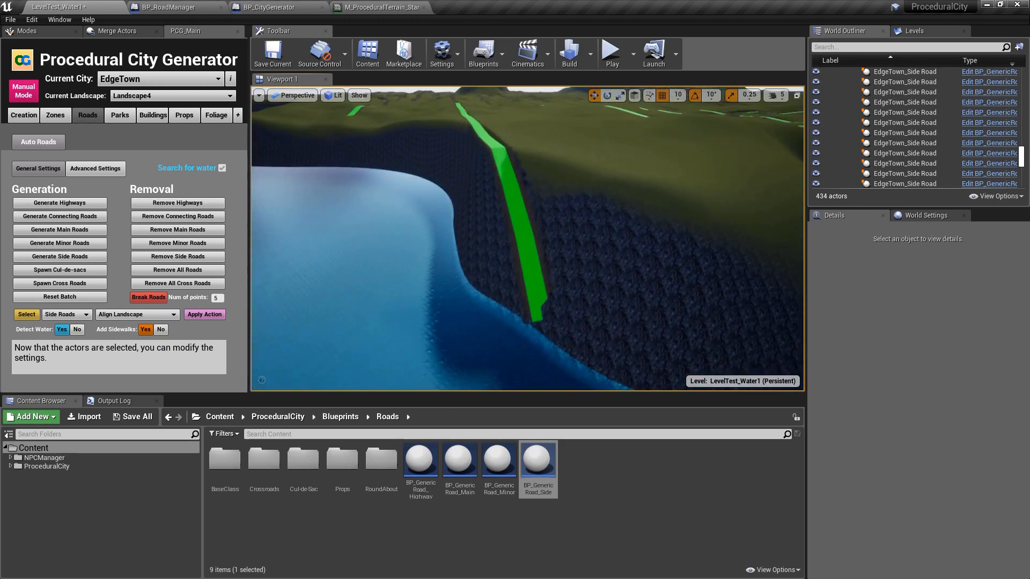
- Delete the last three spline points of the side road Hillview Pl where it descends the slope to the water
click(535, 280)
mouse_move(545, 187)
right_down()
mouse_move(552, 193)
mouse_move(545, 187)
right_up()
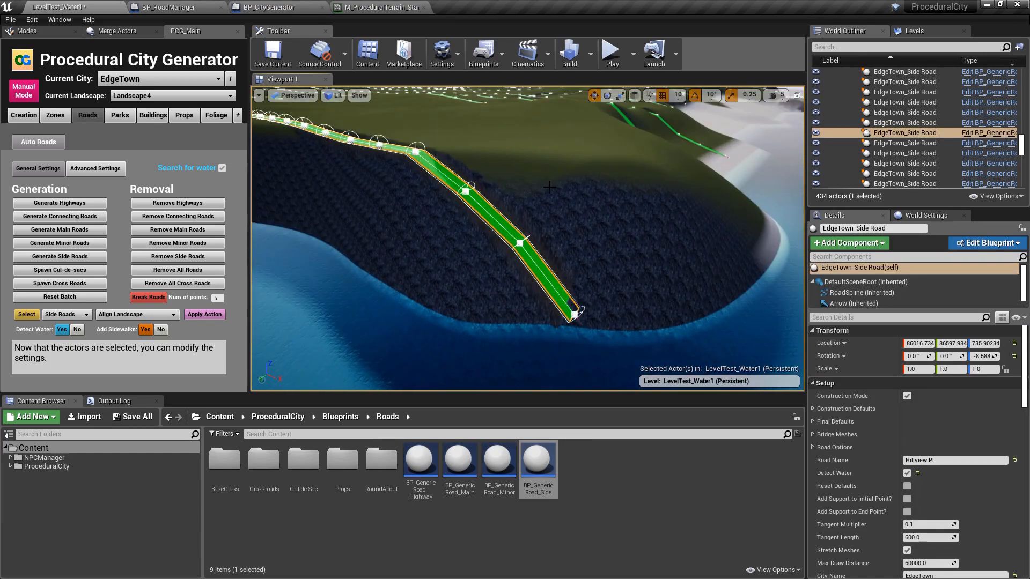
right_click(575, 314)
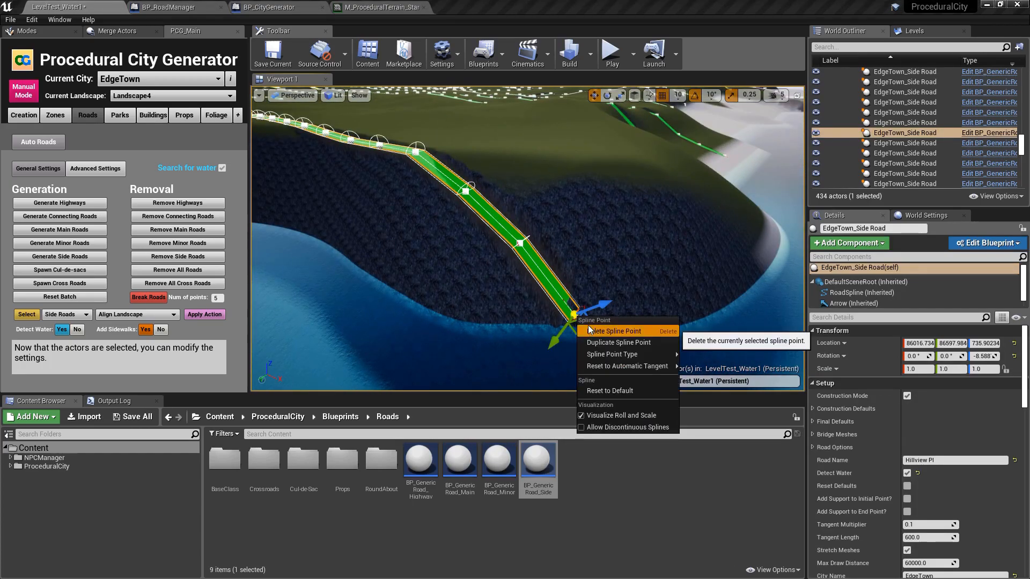
click(596, 328)
right_click(520, 250)
click(541, 263)
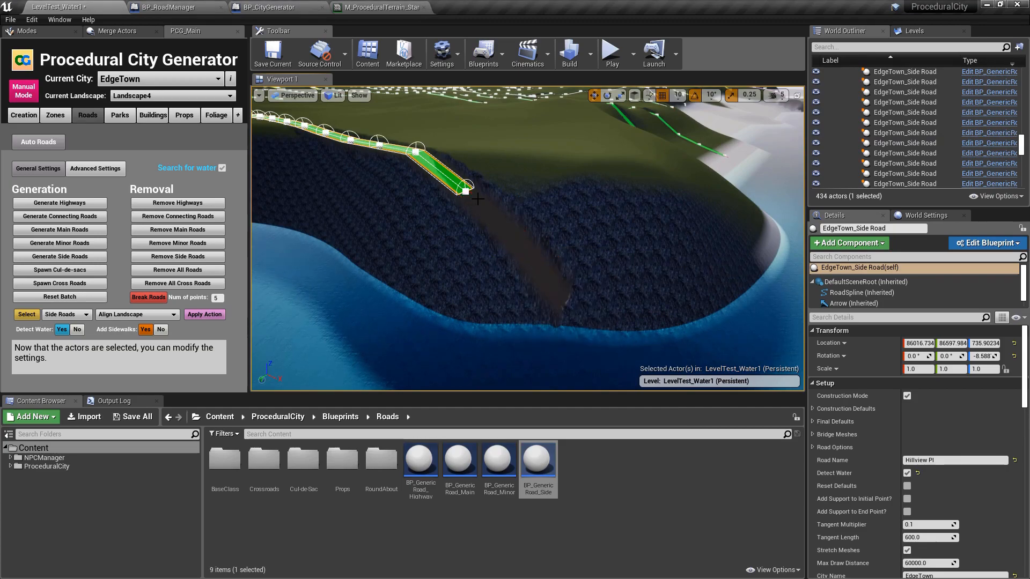
right_click(468, 191)
click(481, 205)
right_drag(481, 205, 386, 209)
right_drag(548, 197, 545, 250)
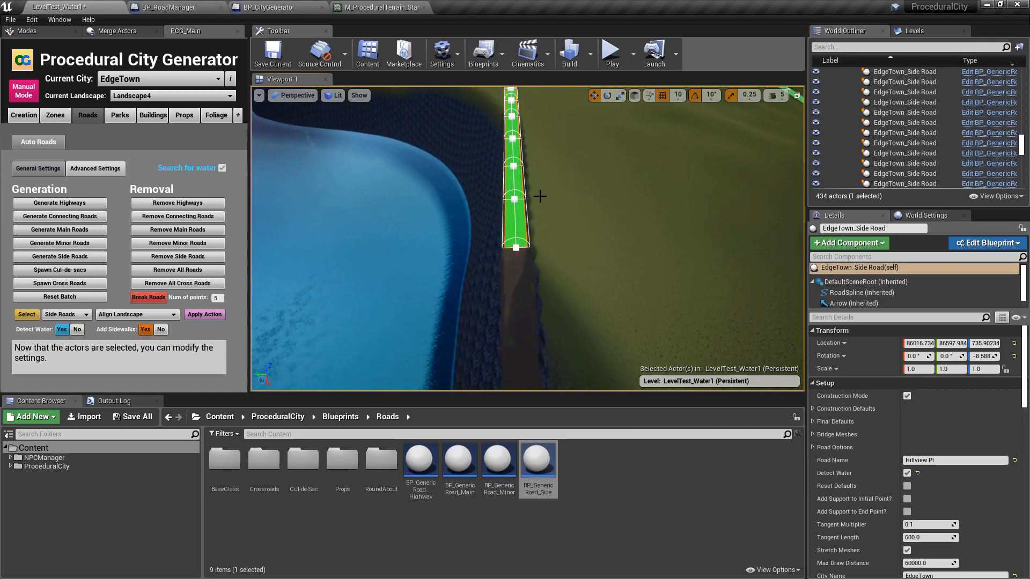
- Delete the shoreline end spline point of the side road Deppe Pl
right_drag(561, 202, 483, 237)
key(Escape)
click(493, 238)
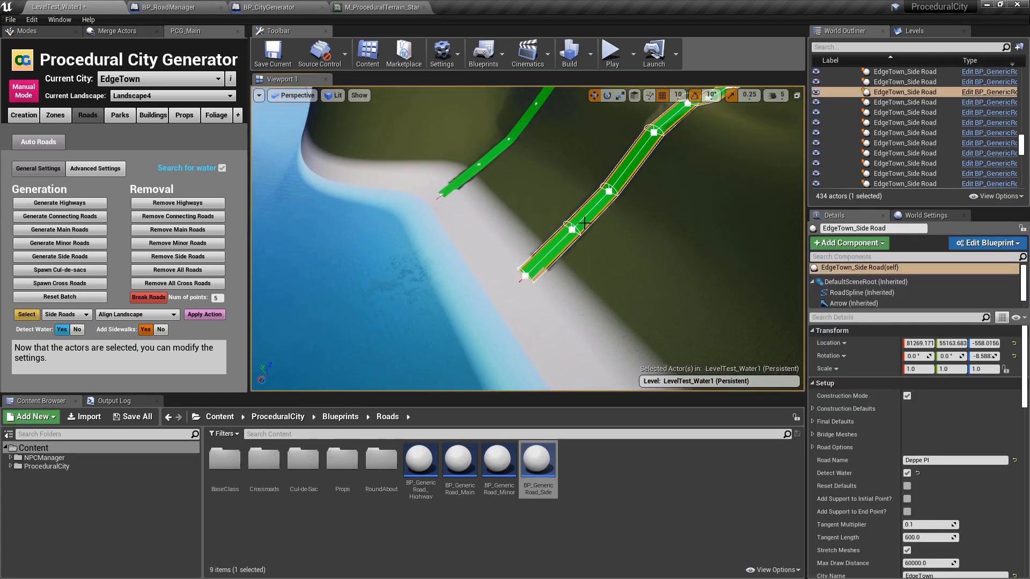
right_click(525, 276)
click(542, 291)
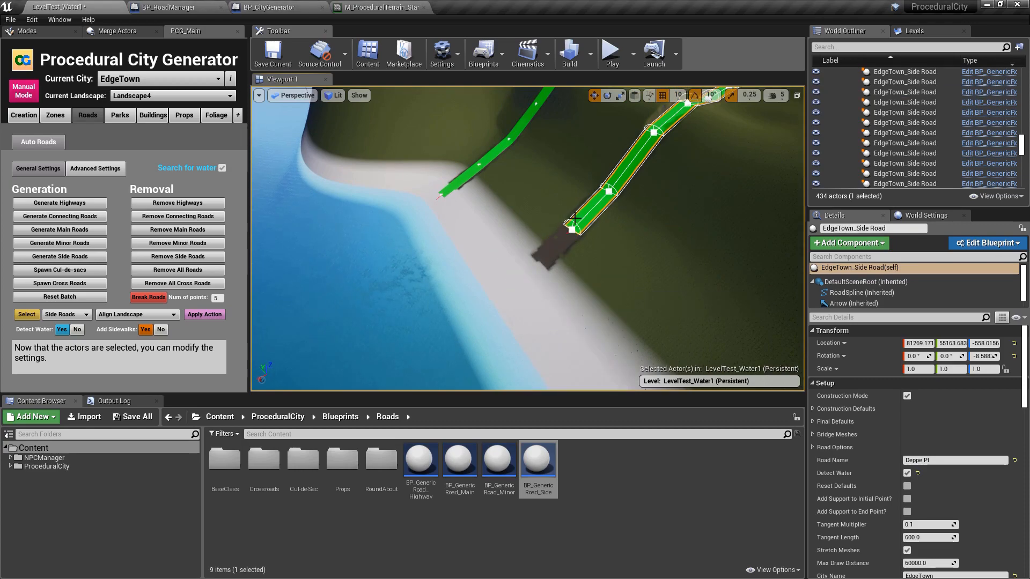
- Delete the shoreline end spline point of the side road Delia Ct and clear the selection
click(441, 194)
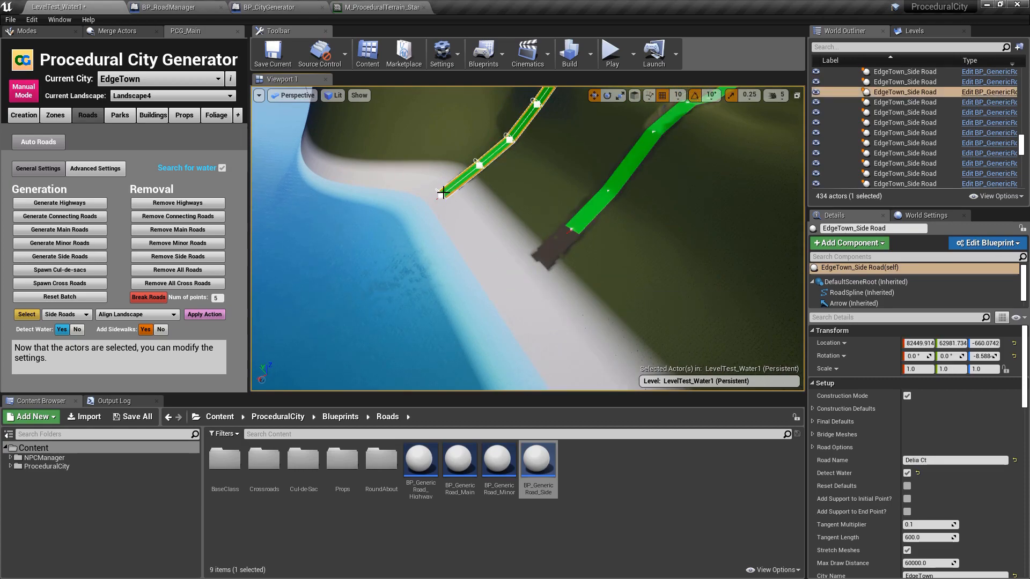
right_click(441, 194)
click(457, 212)
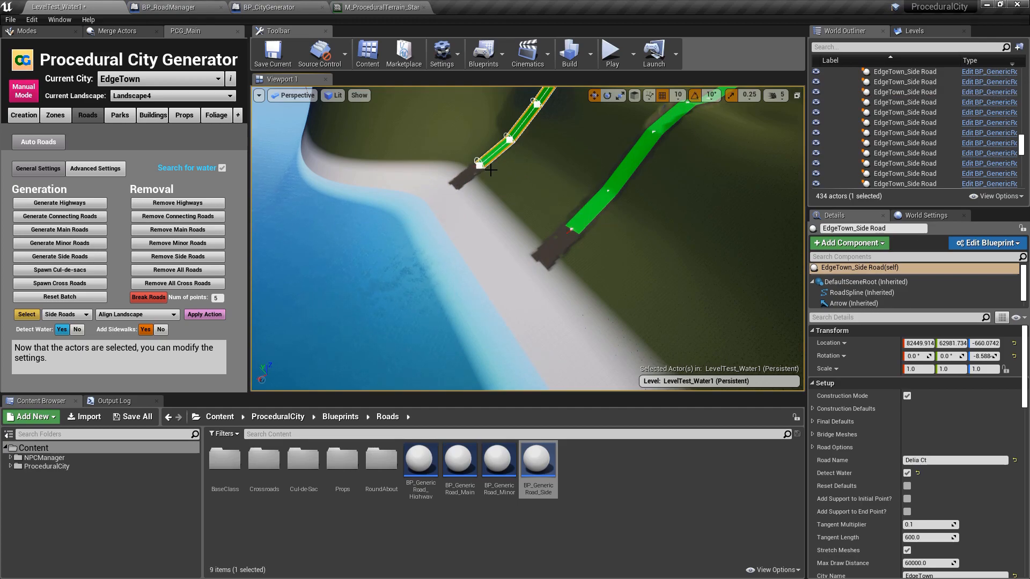
key(Escape)
- Select all side roads and turn off Detect Water for them
right_drag(540, 213, 577, 215)
key(w)
key(w)
key(g)
key(w)
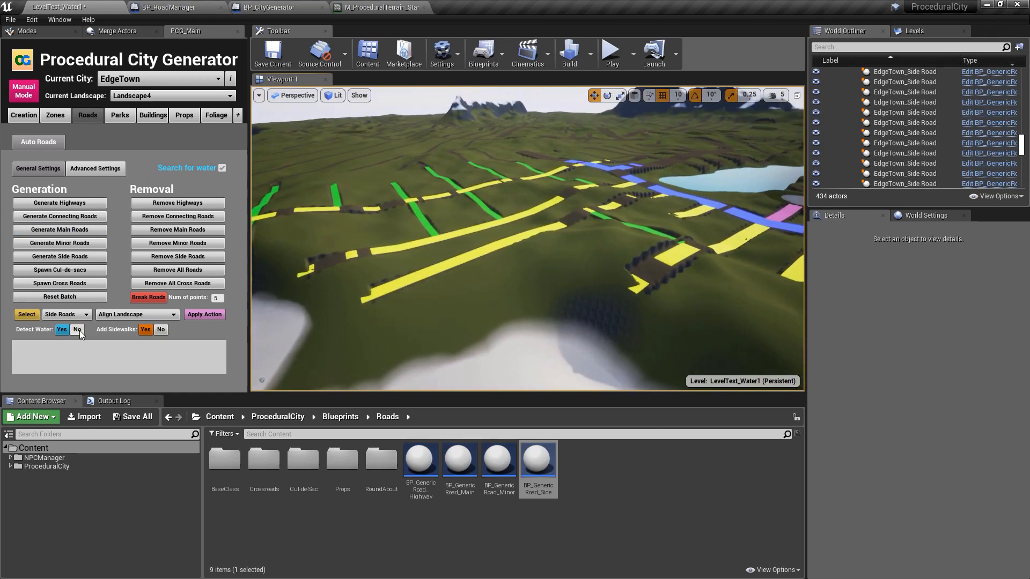
click(26, 315)
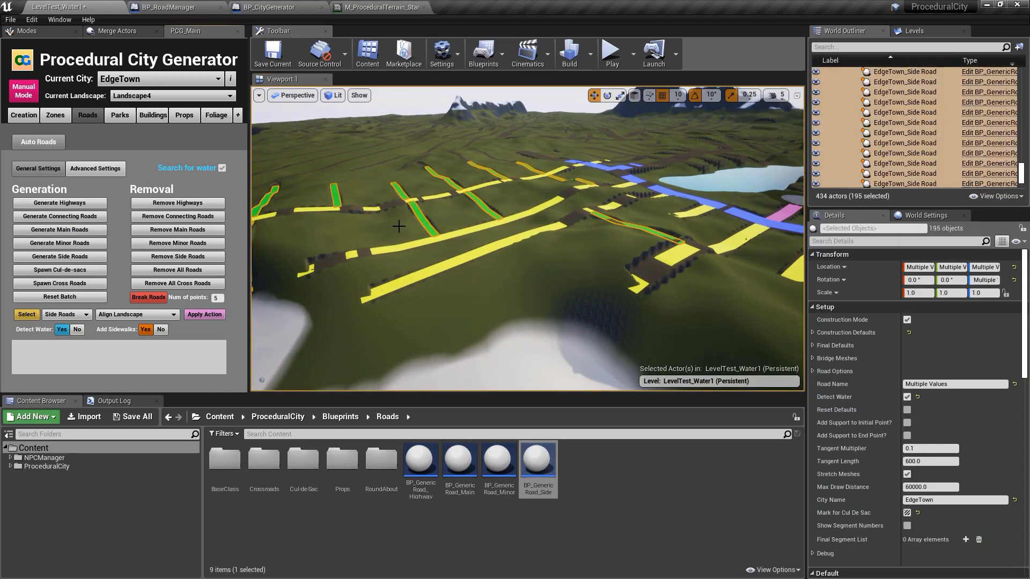
click(77, 329)
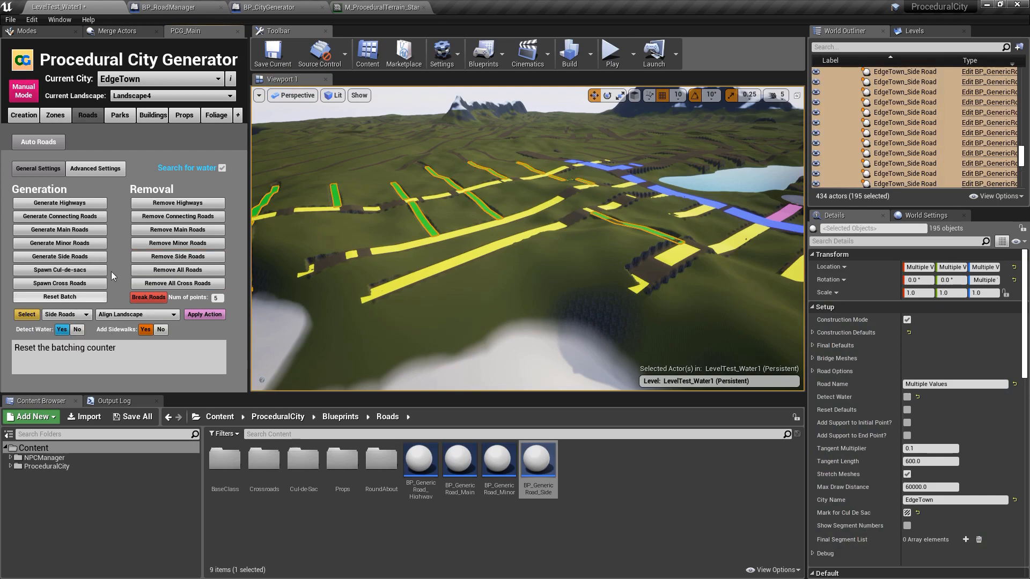
- Change the road type to Minor Roads and select all of them
click(75, 315)
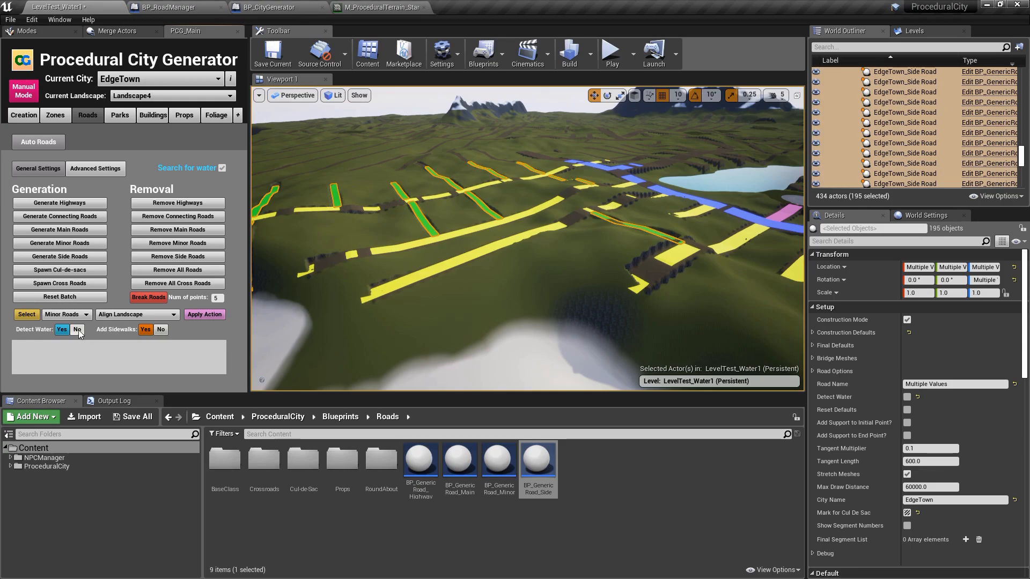
click(27, 314)
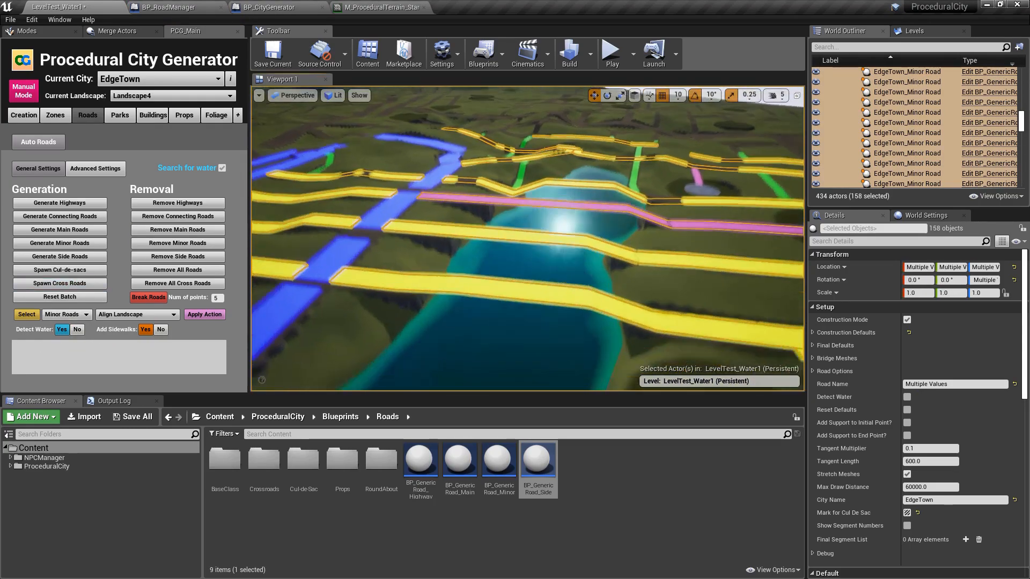
mouse_move(586, 181)
right_down()
mouse_move(552, 200)
mouse_move(586, 182)
right_up()
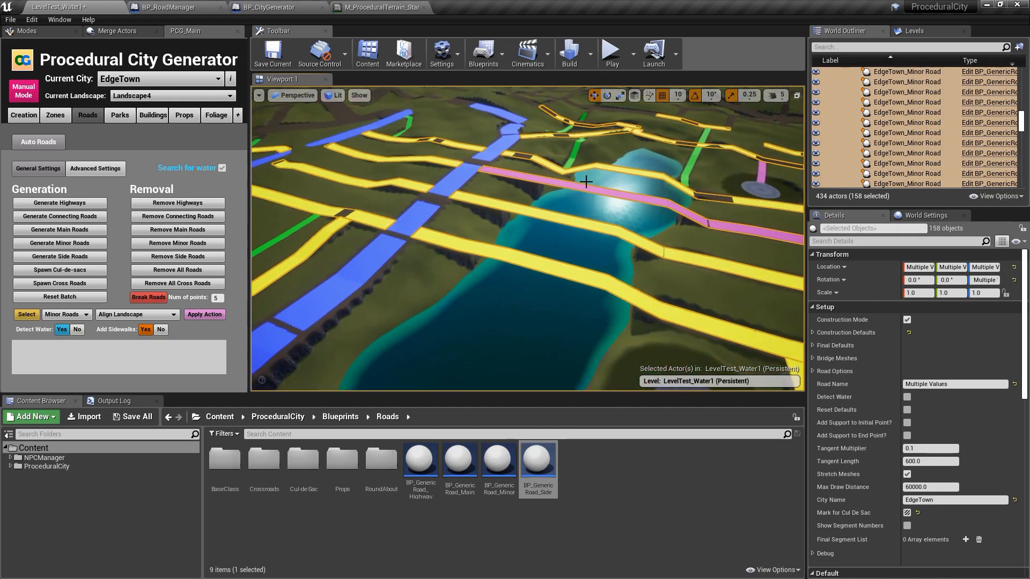
- Select the four minor roads crossing the long lake beside the blue main road and enable Detect Water on them
click(625, 168)
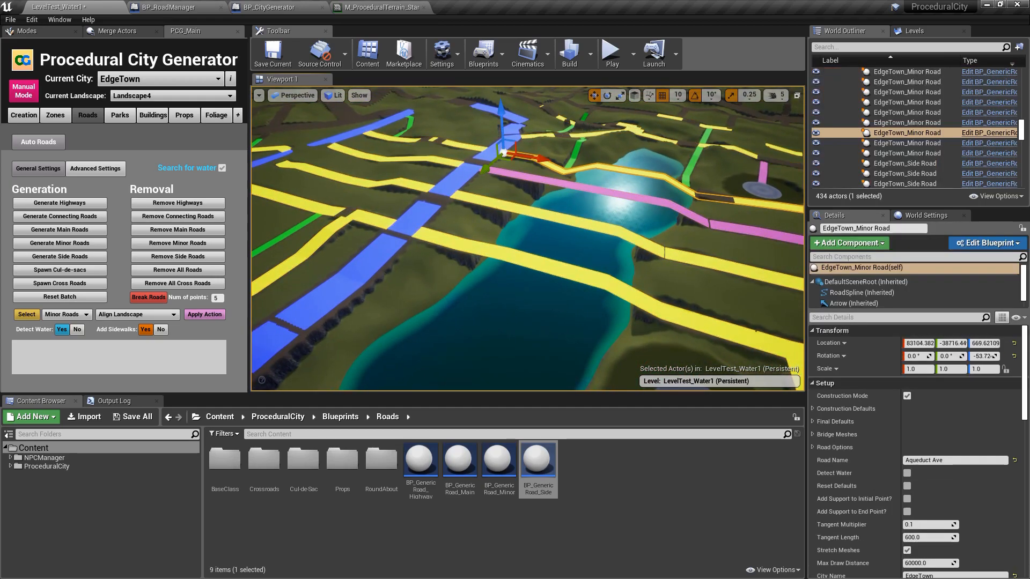
ctrl+click(587, 192)
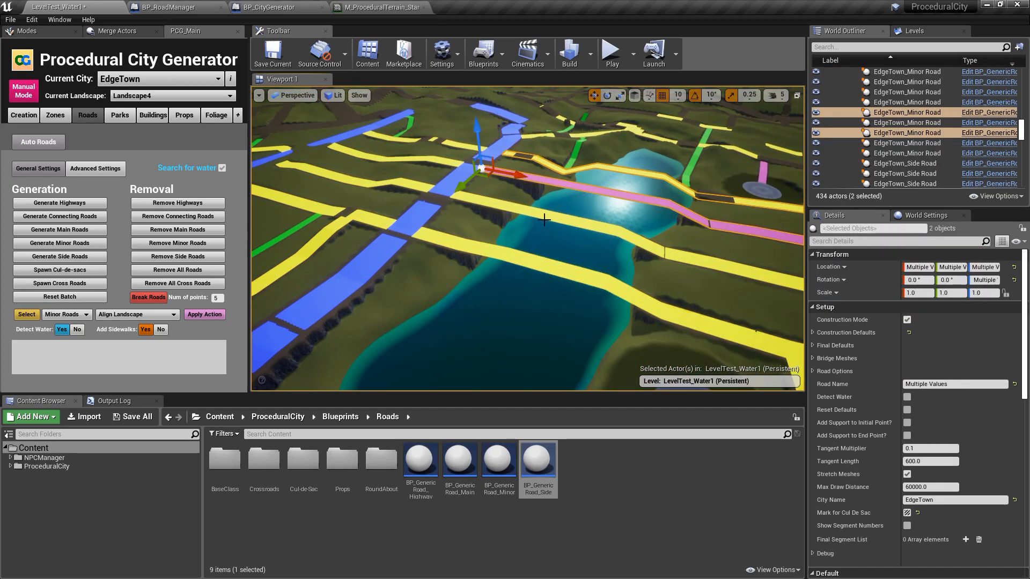
ctrl+click(553, 214)
ctrl+click(510, 254)
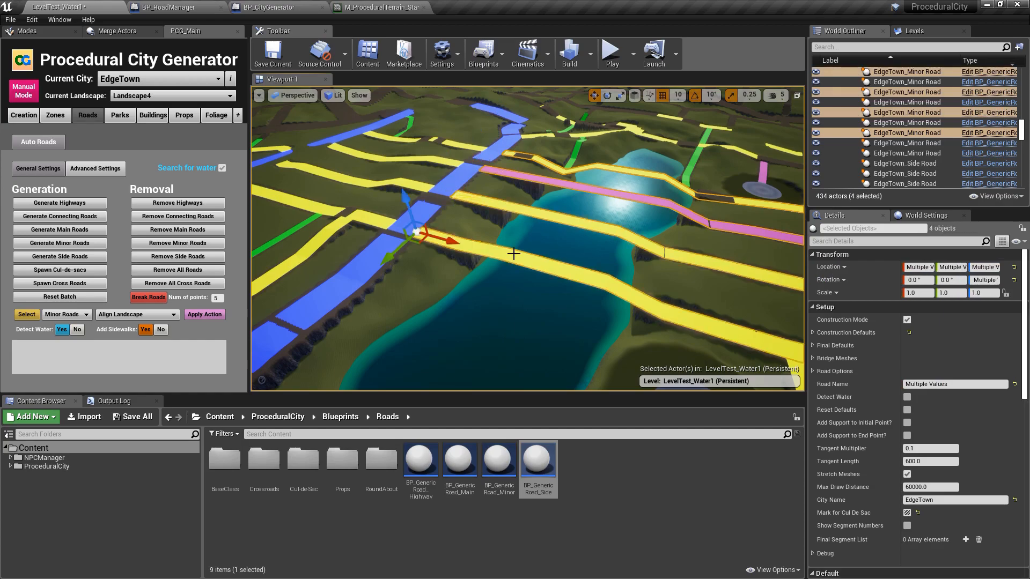
click(907, 397)
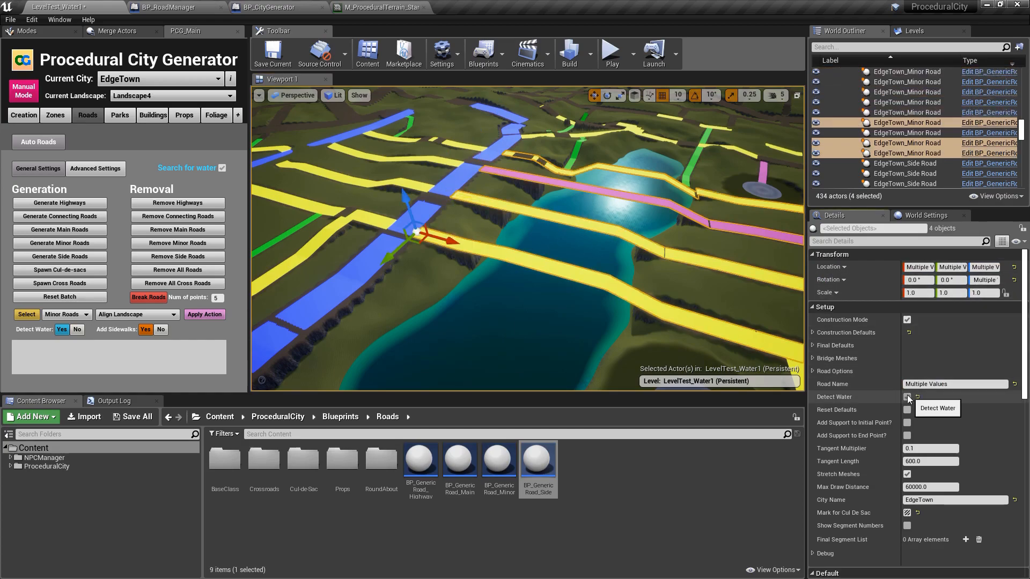
- Enable Detect Water on the two minor roads, one yellow and one pink, that cross the round lake
right_drag(670, 258, 411, 242)
click(504, 209)
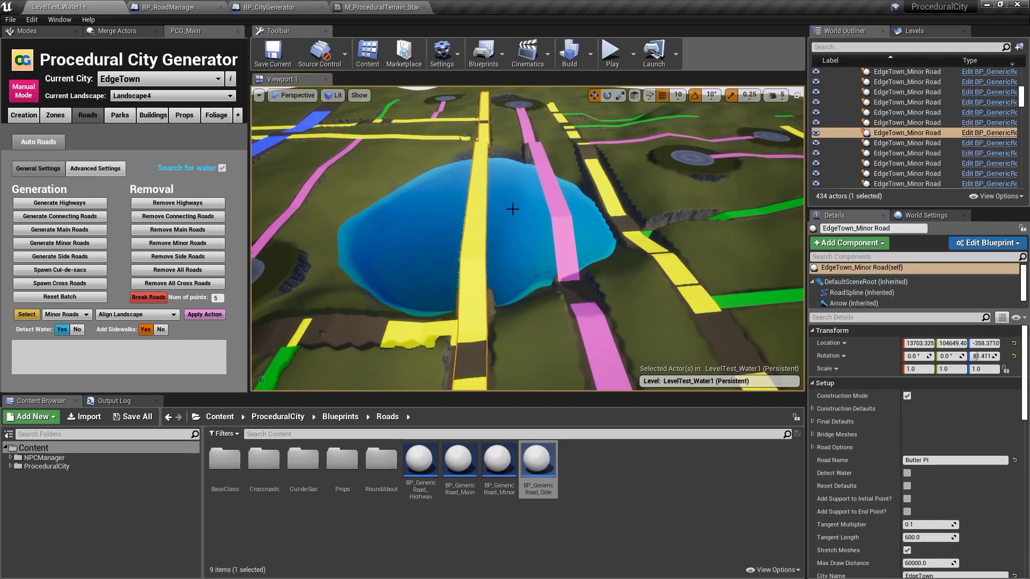
ctrl+click(551, 202)
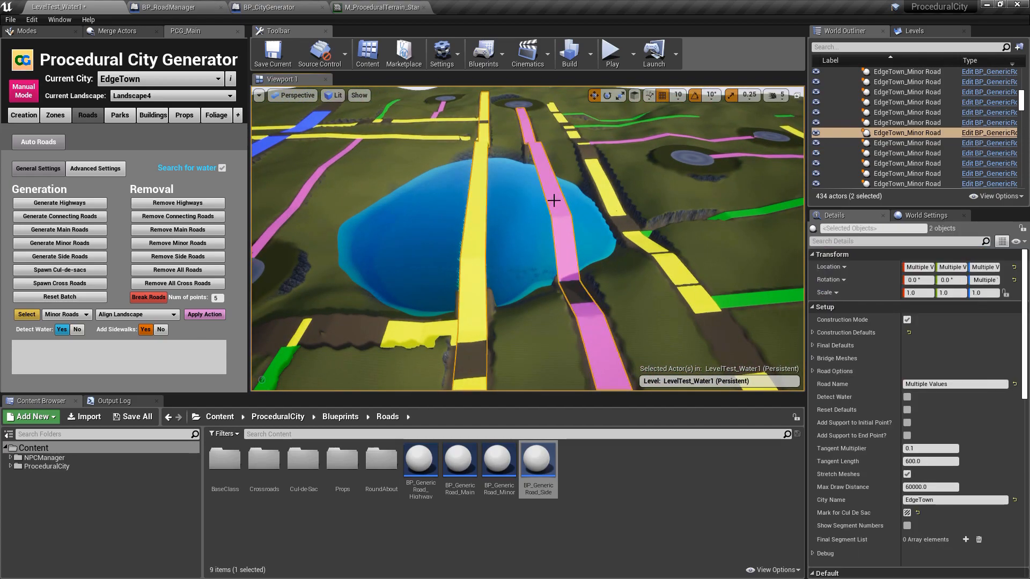
click(908, 397)
- Enable Detect Water on the two green side roads that cross the next lake
right_drag(644, 279, 740, 273)
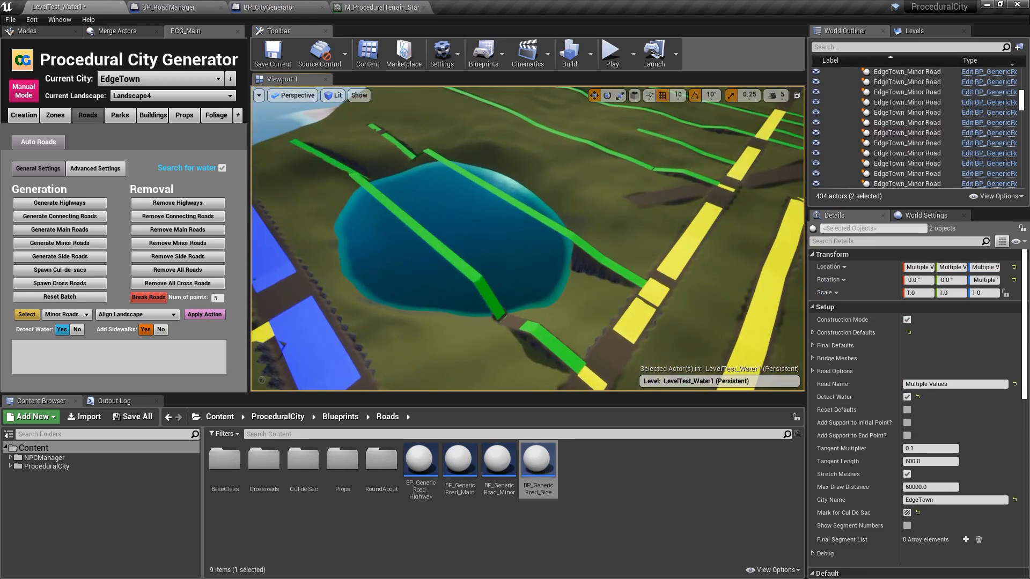
click(514, 202)
ctrl+click(450, 264)
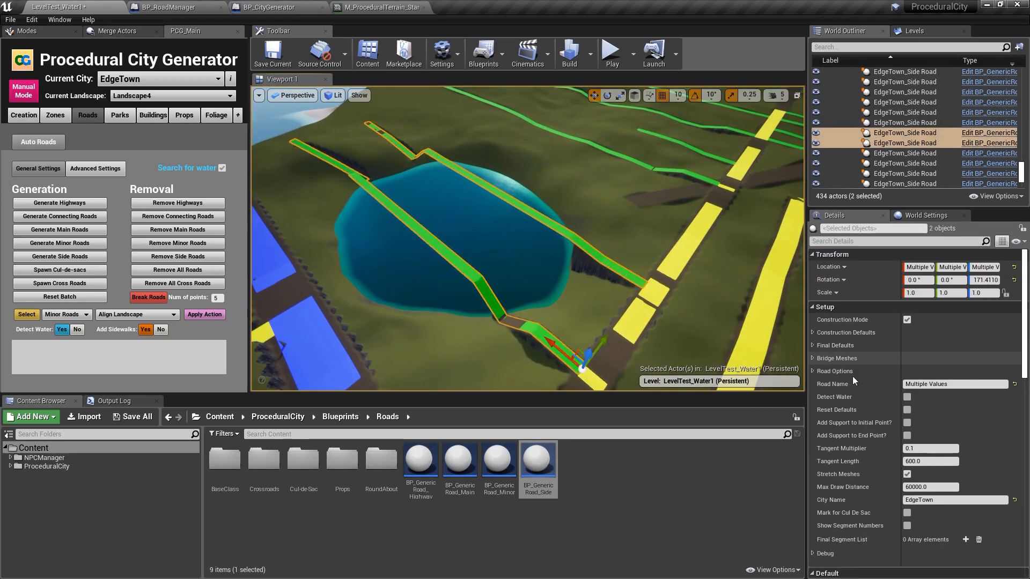
click(906, 398)
- Show the road spline points in the viewport and examine how the two side roads cross the lake
right_drag(671, 268, 761, 333)
right_drag(563, 189, 569, 155)
key(g)
click(537, 184)
key(Escape)
mouse_move(558, 237)
right_down()
mouse_move(628, 230)
mouse_move(569, 239)
right_up()
mouse_move(563, 177)
right_down()
mouse_move(606, 185)
mouse_move(568, 166)
mouse_move(563, 183)
mouse_move(550, 180)
mouse_move(590, 196)
mouse_move(574, 185)
right_up()
key(s)
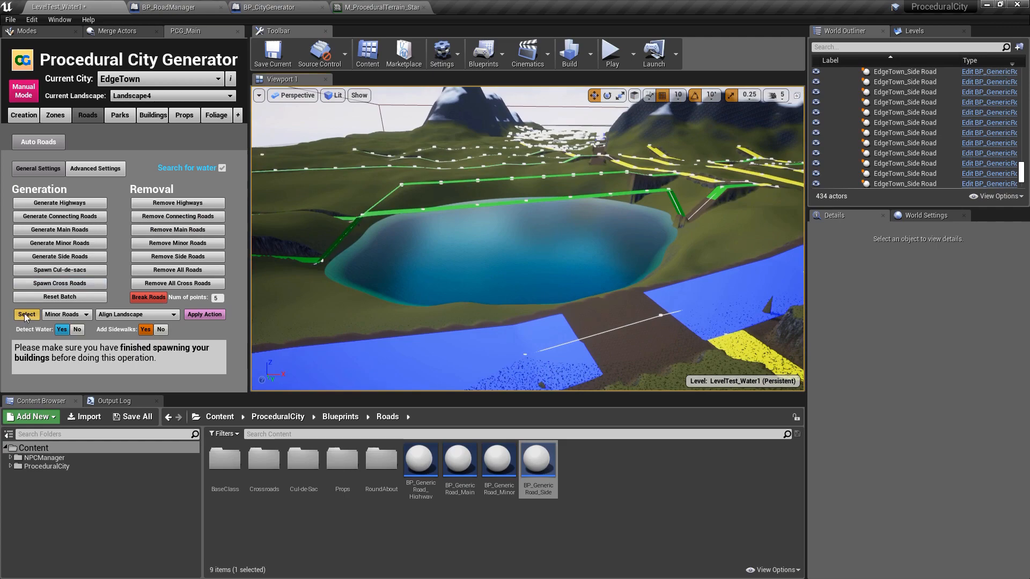
- Select all side roads and turn off Construction Mode for them
click(24, 314)
click(63, 313)
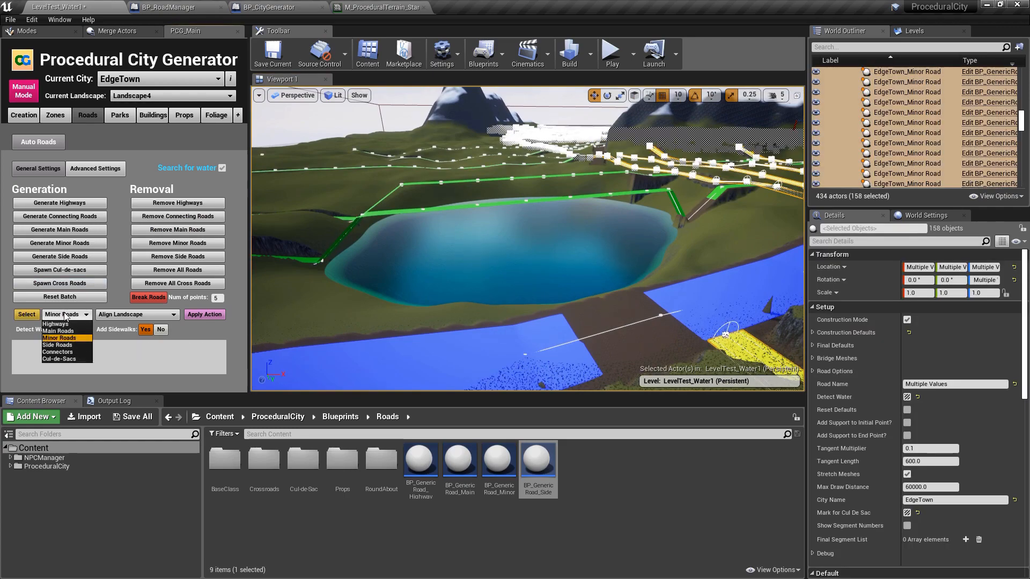
click(60, 358)
click(24, 315)
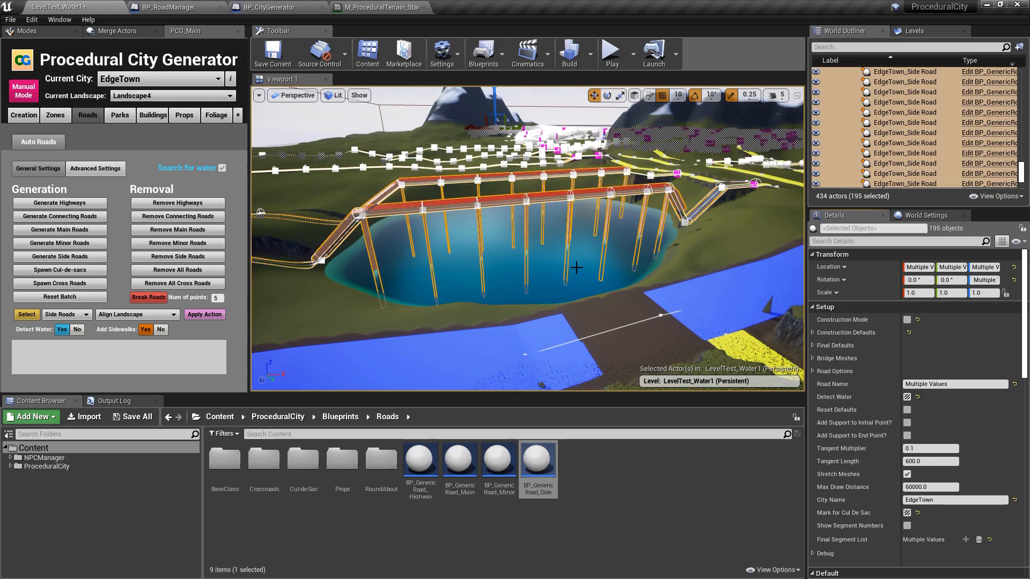
- Raise the low shoreline spline point of the side road Carlton Ave up to the level of the adjoining road
key(Escape)
key(w)
mouse_move(577, 267)
right_down()
mouse_move(572, 241)
mouse_move(542, 222)
mouse_move(569, 274)
mouse_move(576, 252)
right_up()
key(s)
key(w)
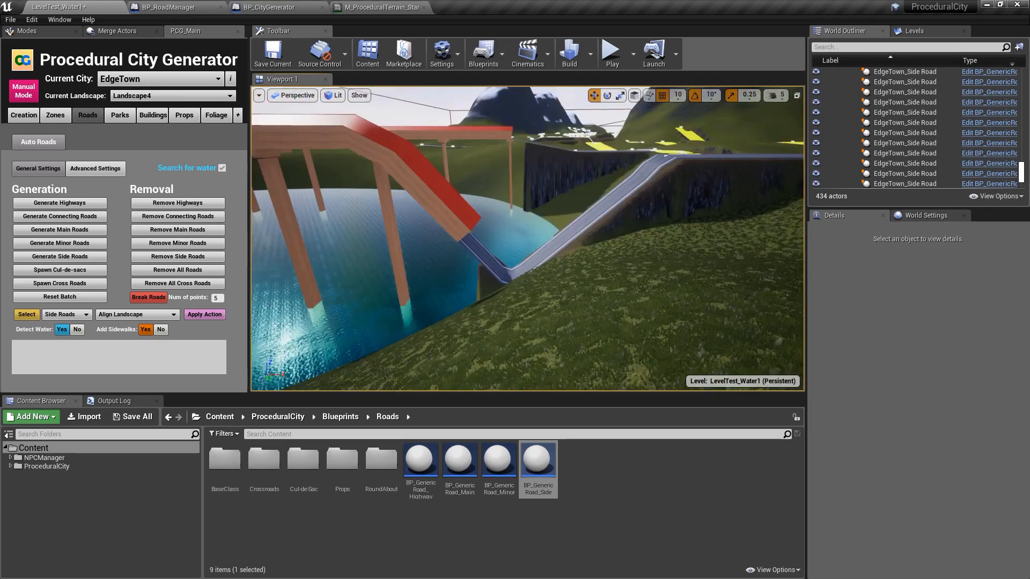
key(w)
right_drag(591, 268, 558, 276)
click(580, 276)
key(s)
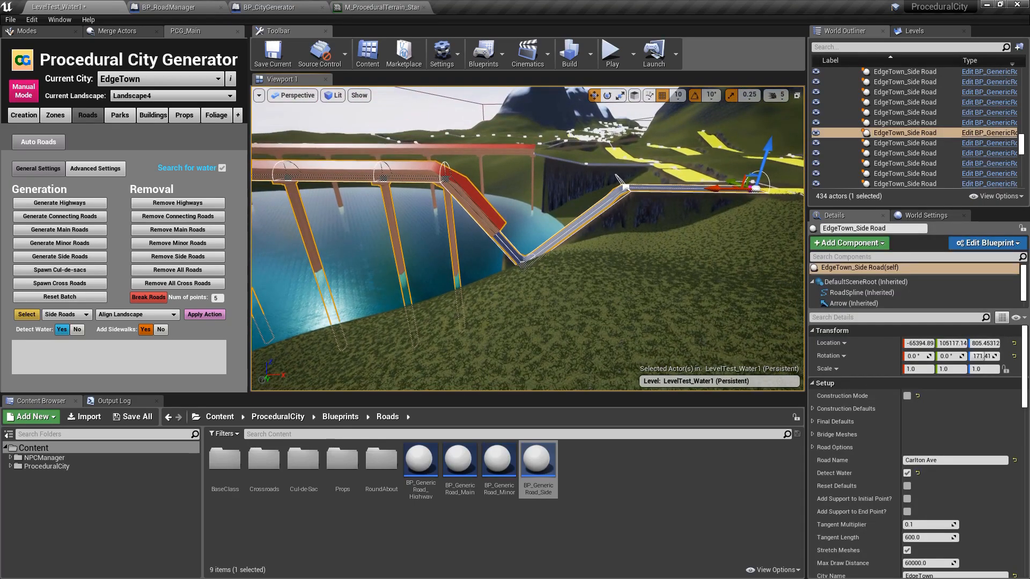
key(f)
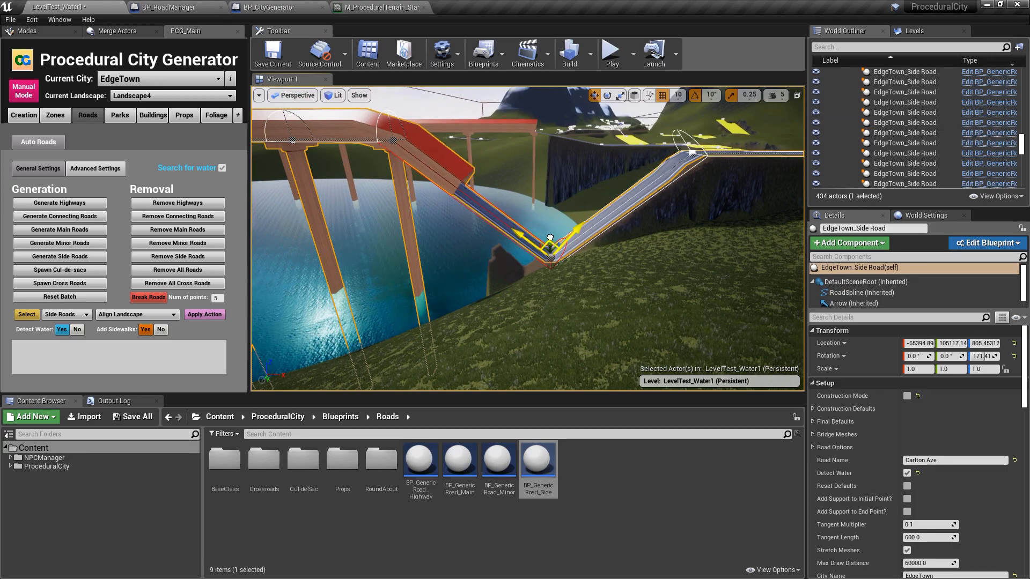
drag(550, 238, 584, 132)
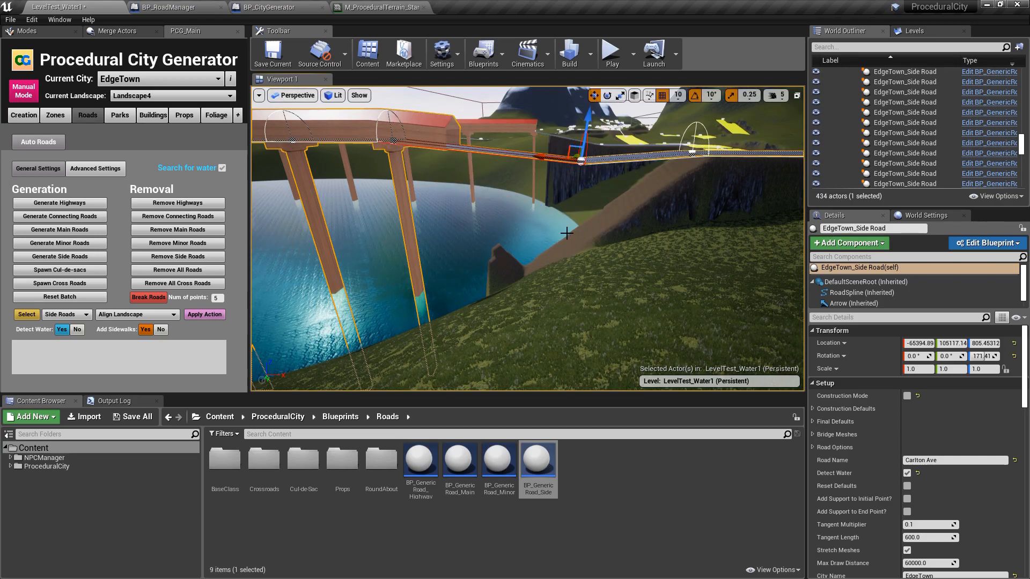
key(Escape)
- Select all minor roads and turn off Construction Mode for them
right_drag(567, 233, 609, 295)
key(w)
key(w)
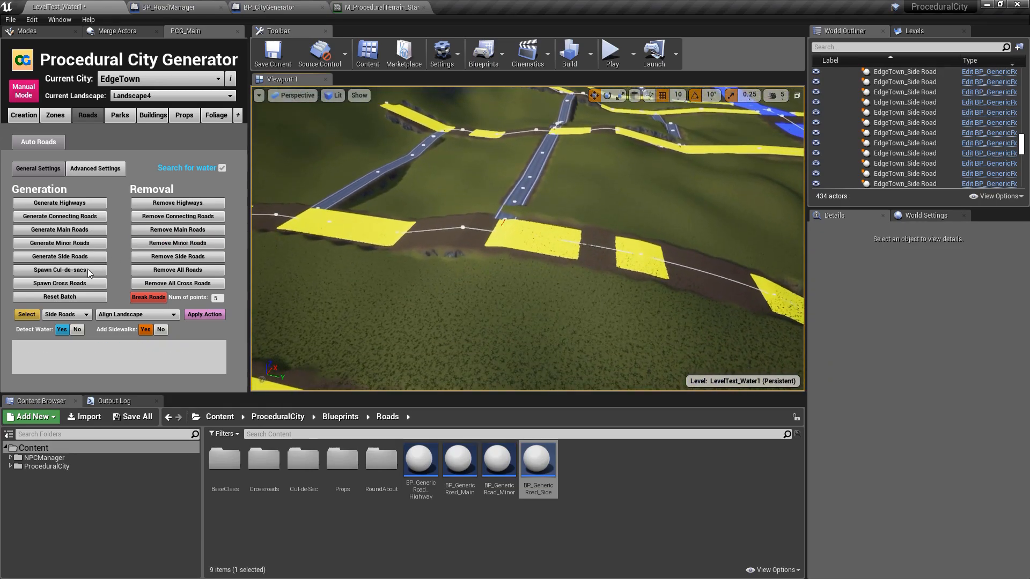
click(65, 316)
click(59, 338)
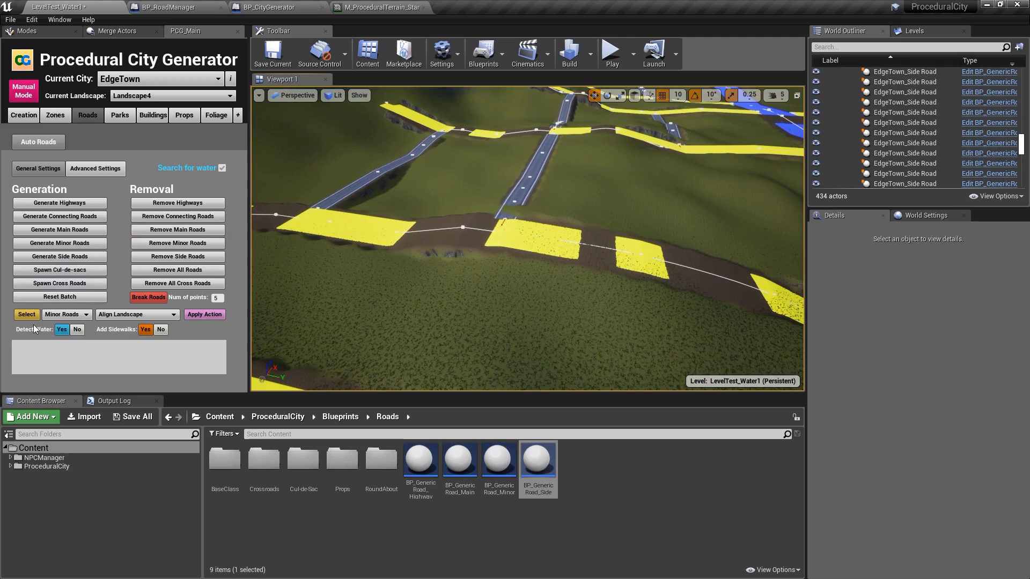
click(27, 314)
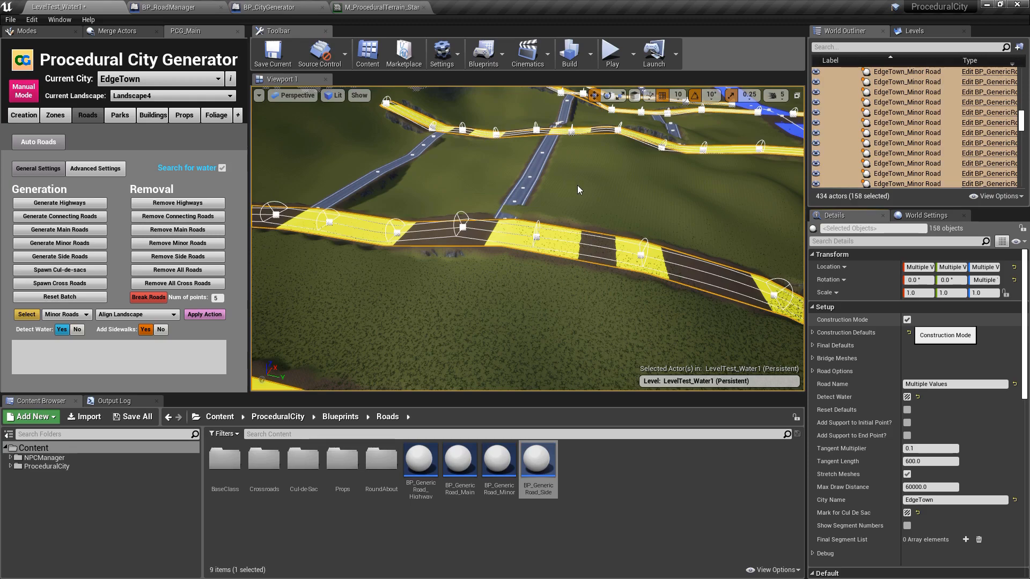
click(907, 320)
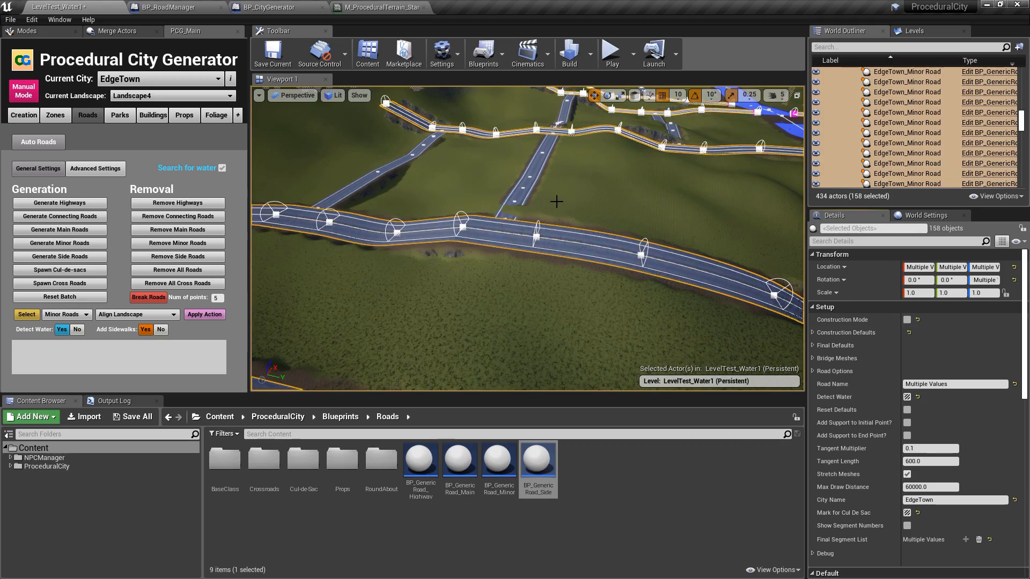
- Select all main roads and turn off Construction Mode for them
click(63, 315)
click(58, 331)
click(26, 315)
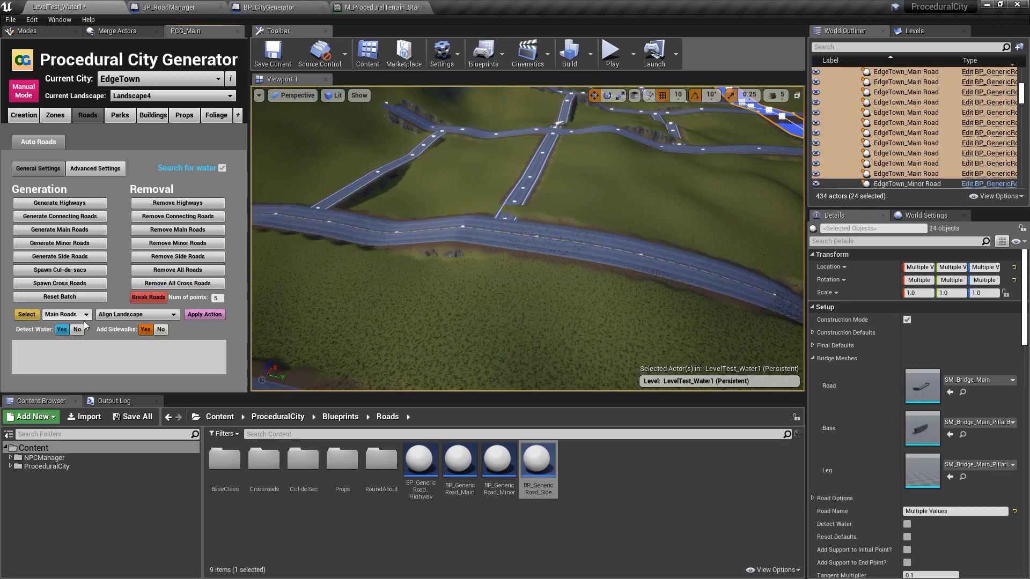
click(906, 320)
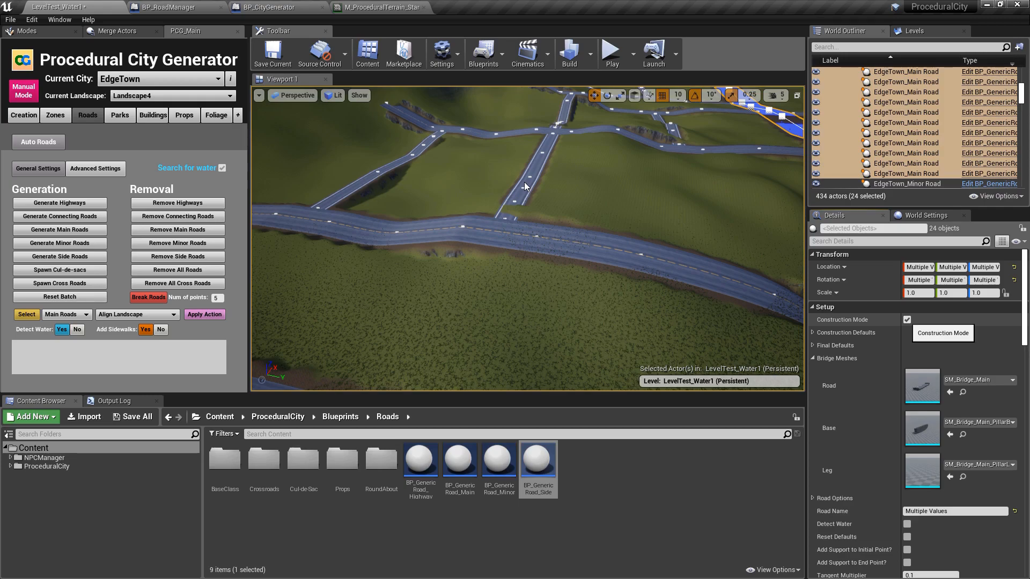
- Inspect the grass on the main road, then switch to the M_ProceduralTerrain_Standard material instance and save it
right_click(591, 172)
right_drag(590, 173, 751, 145)
right_drag(497, 162, 729, 212)
right_drag(486, 196, 647, 144)
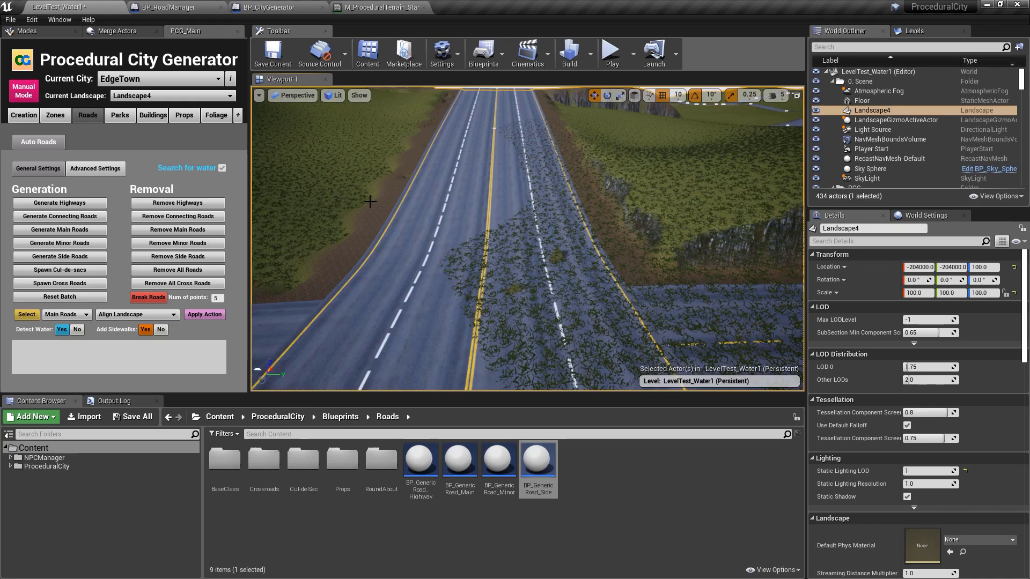
click(386, 6)
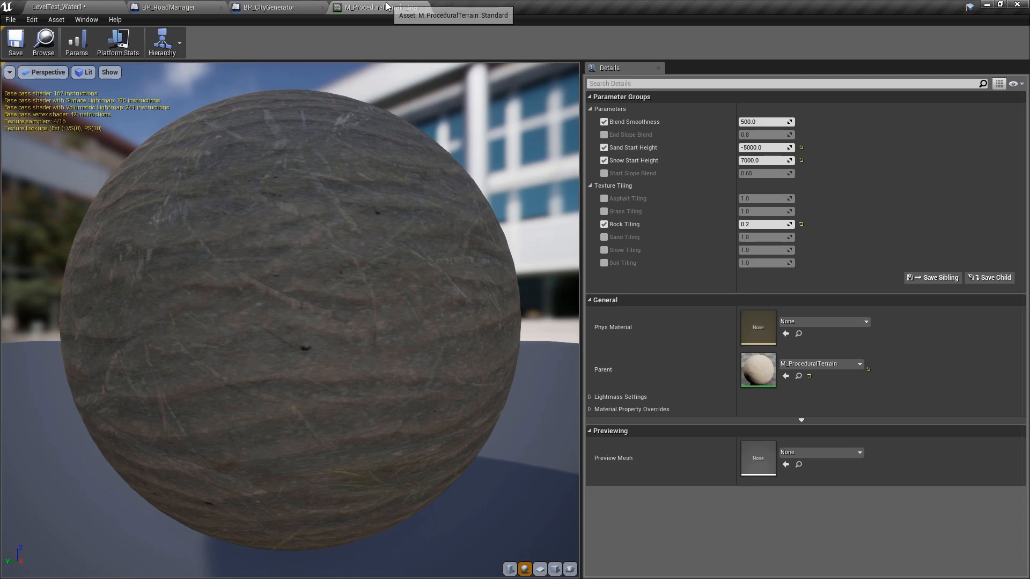
key(ctrl+s)
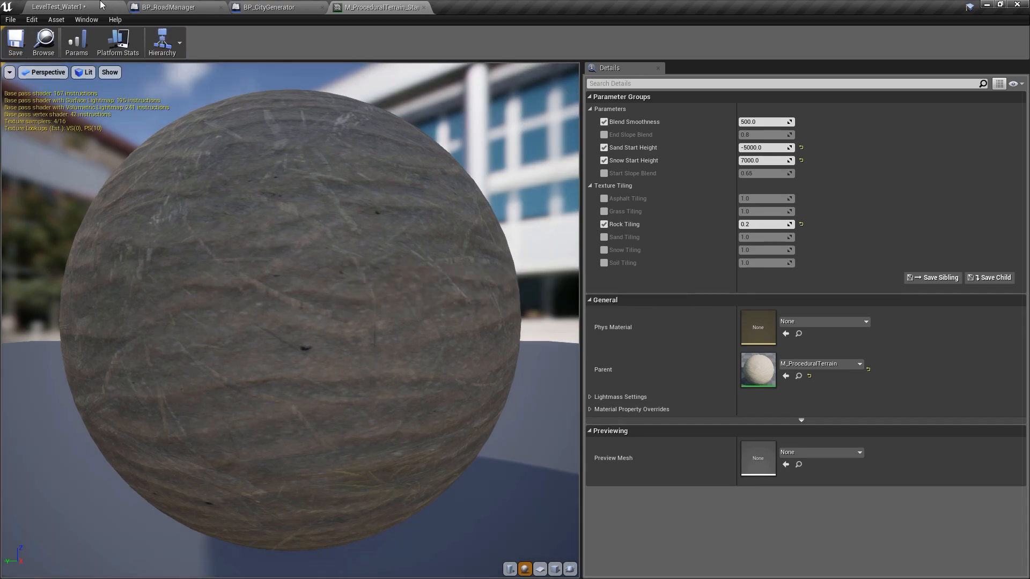
- Return to the level and delete the surplus spline point near the end of the minor road beside the bridge approach
click(101, 6)
right_drag(527, 239, 703, 228)
right_drag(479, 228, 479, 234)
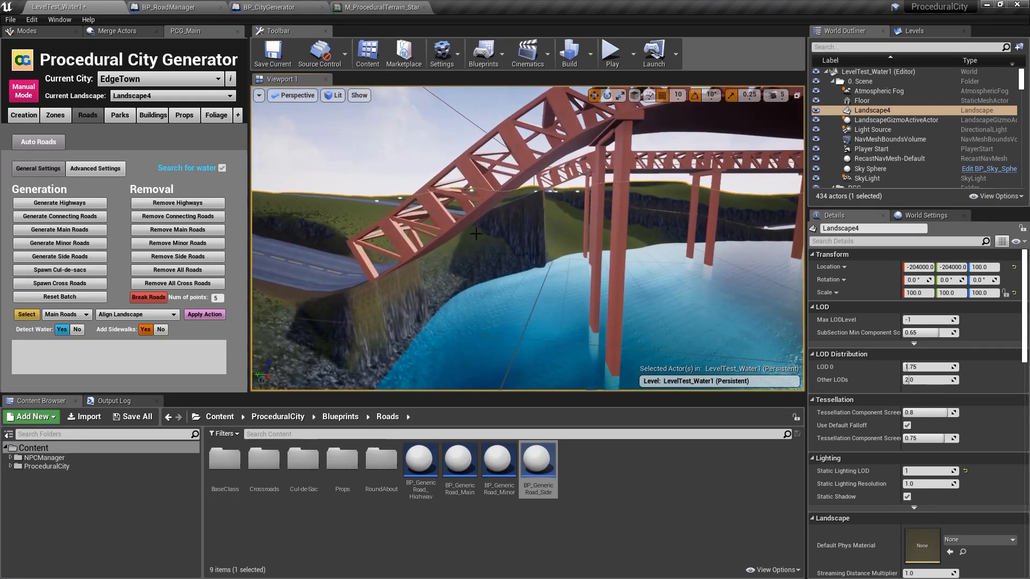
right_drag(465, 345, 465, 380)
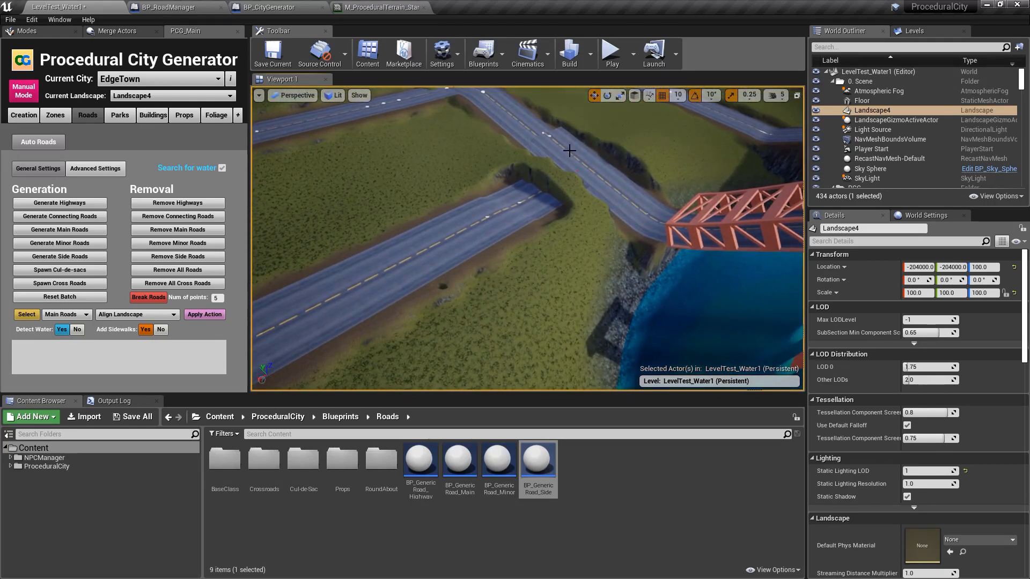
click(534, 205)
right_drag(534, 205, 503, 238)
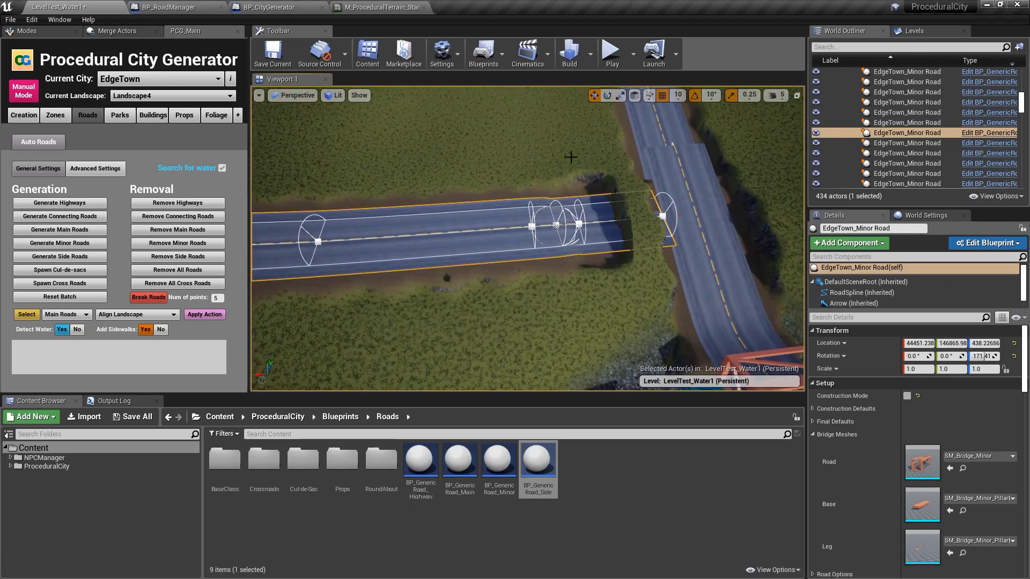
right_click(556, 226)
click(570, 237)
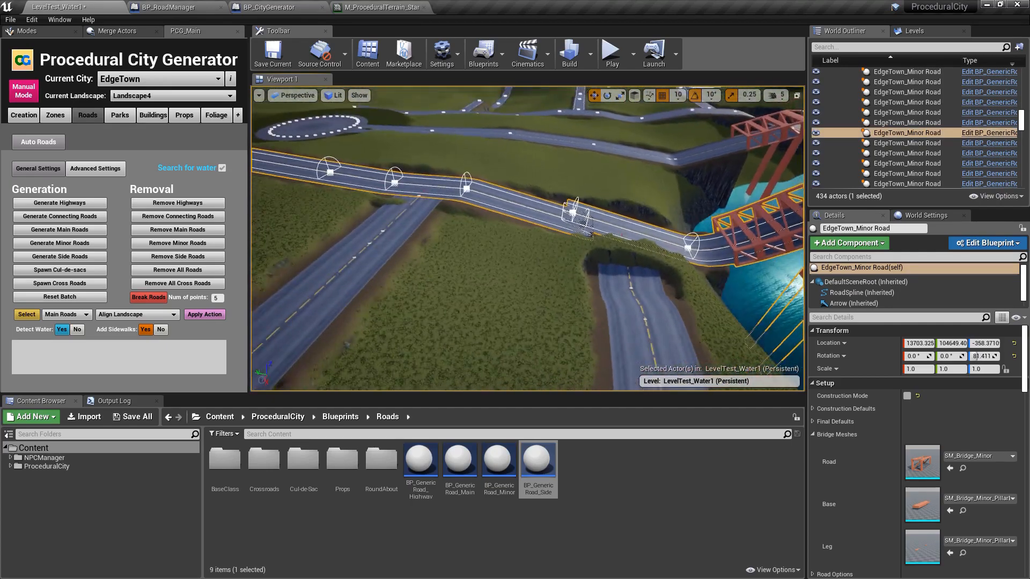
- Delete the spline point that kinks the adjoining minor road leading onto the bridge, then deselect the road
key(w)
right_drag(638, 212, 638, 212)
right_click(640, 209)
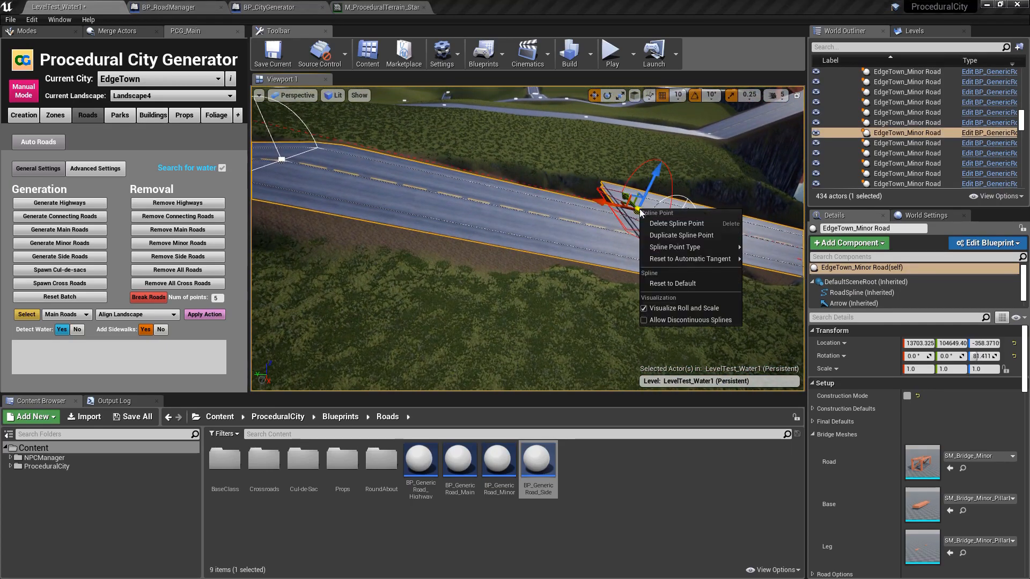
click(647, 224)
key(s)
right_drag(472, 195, 639, 206)
key(Escape)
key(w)
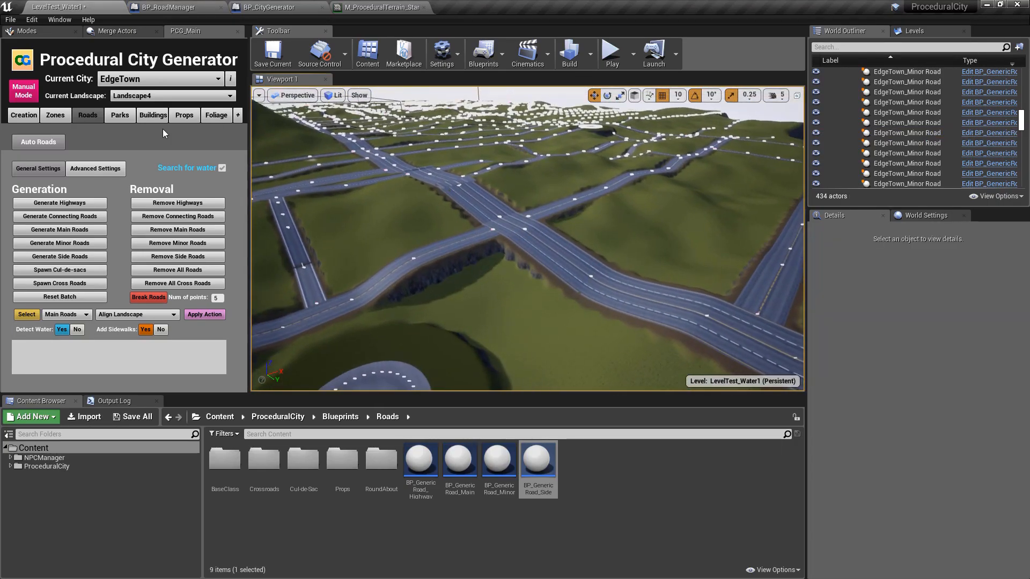
- Enable Search for water in EdgeTown's building generation settings
click(156, 119)
key(w)
right_drag(519, 163, 435, 212)
key(d)
key(w)
key(s)
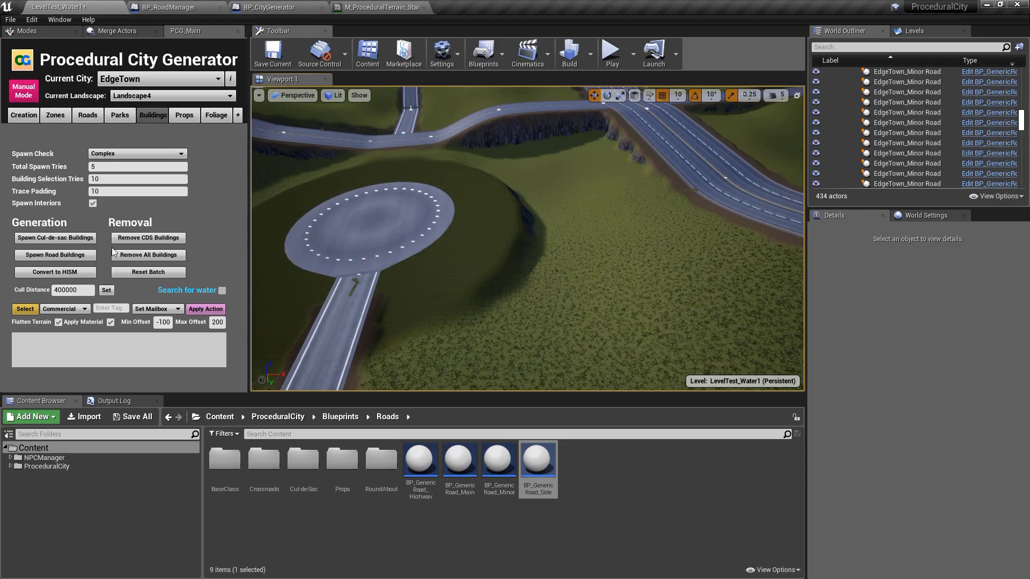
click(222, 291)
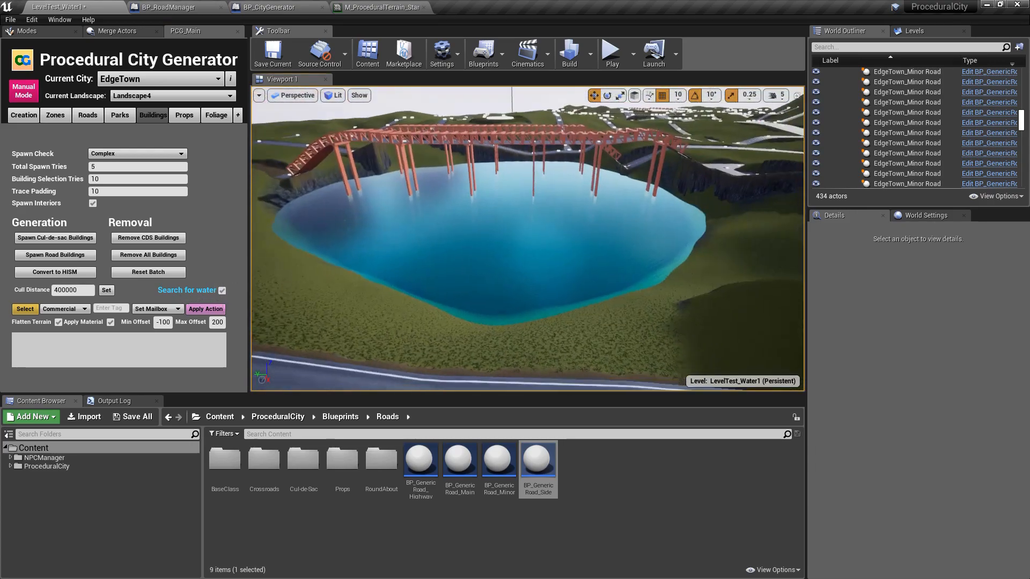
- Spawn EdgeTown's cul-de-sac buildings and hide the editor icons in the viewport with game view
right_drag(509, 274, 582, 280)
right_drag(499, 251, 456, 246)
click(55, 240)
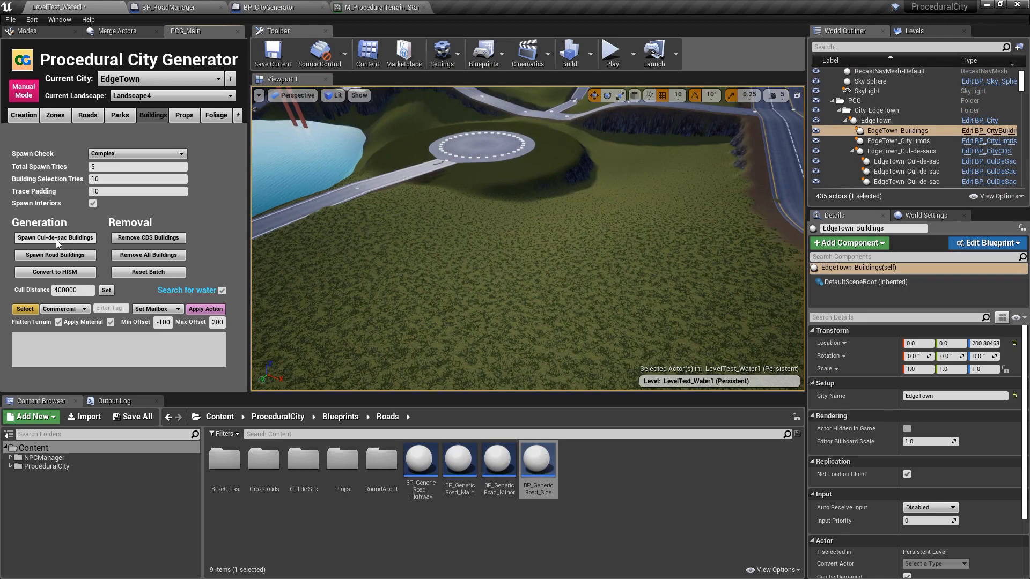
right_drag(524, 206, 504, 236)
key(g)
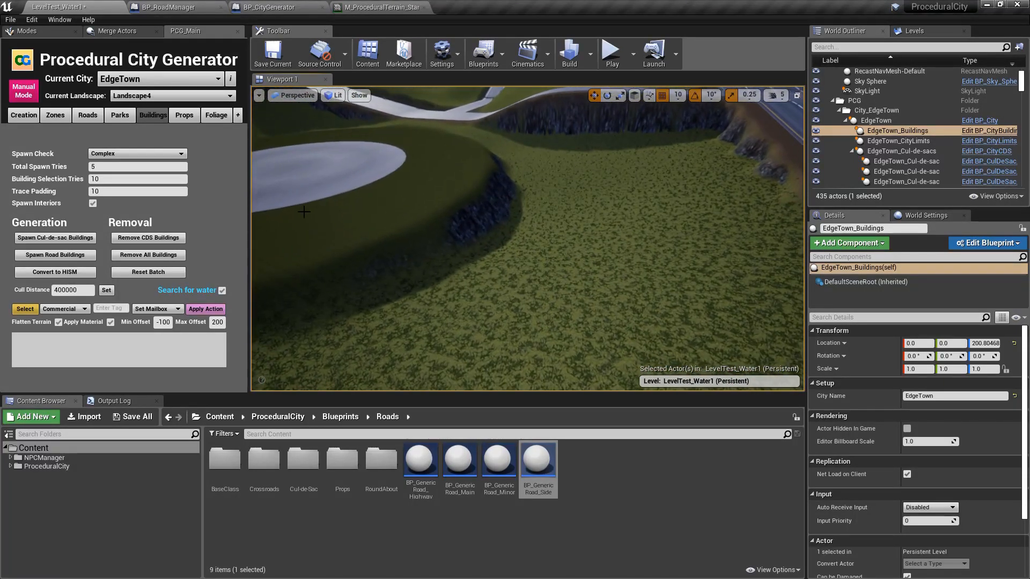
mouse_move(68, 257)
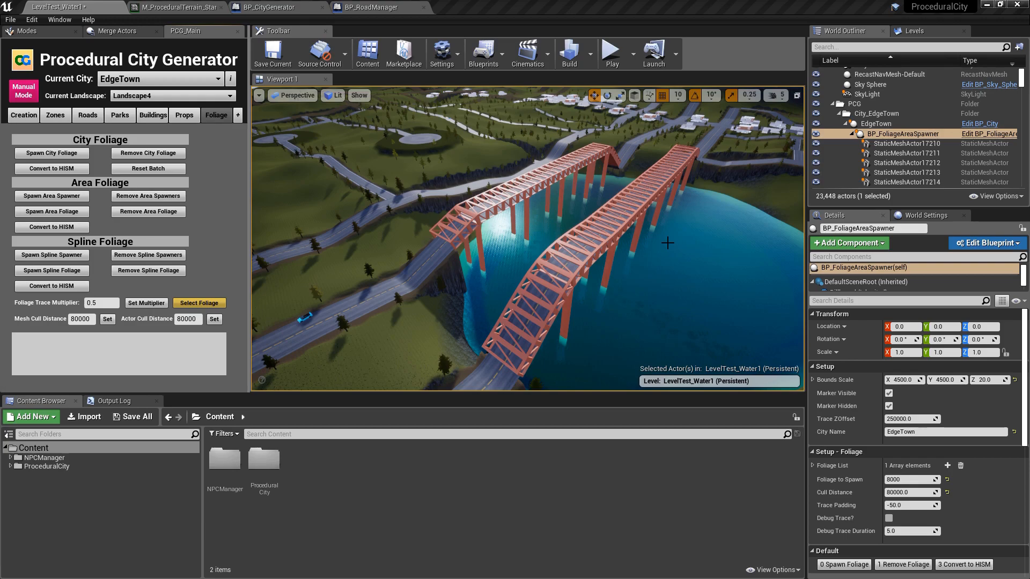
- Examine the generated city in the fullscreen viewport, including the bridges, the buildings along the main roads and the shoreline
key(F11)
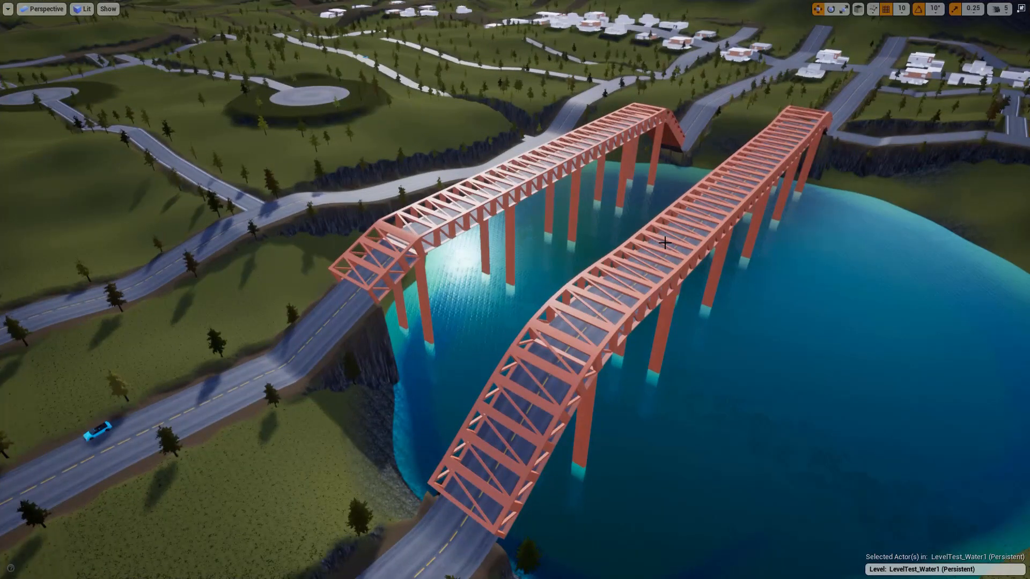
right_drag(669, 236, 775, 233)
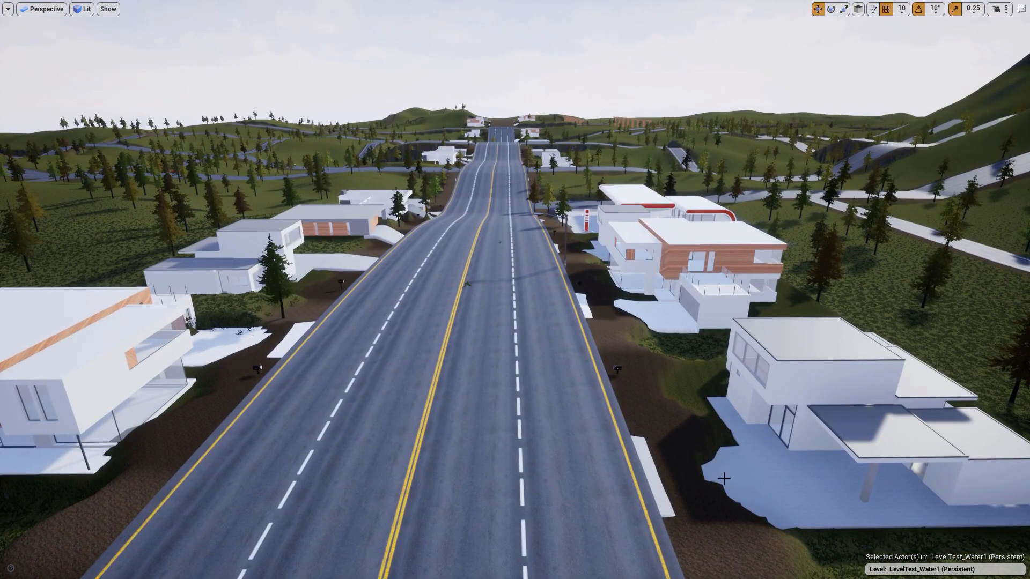
right_drag(775, 233, 853, 236)
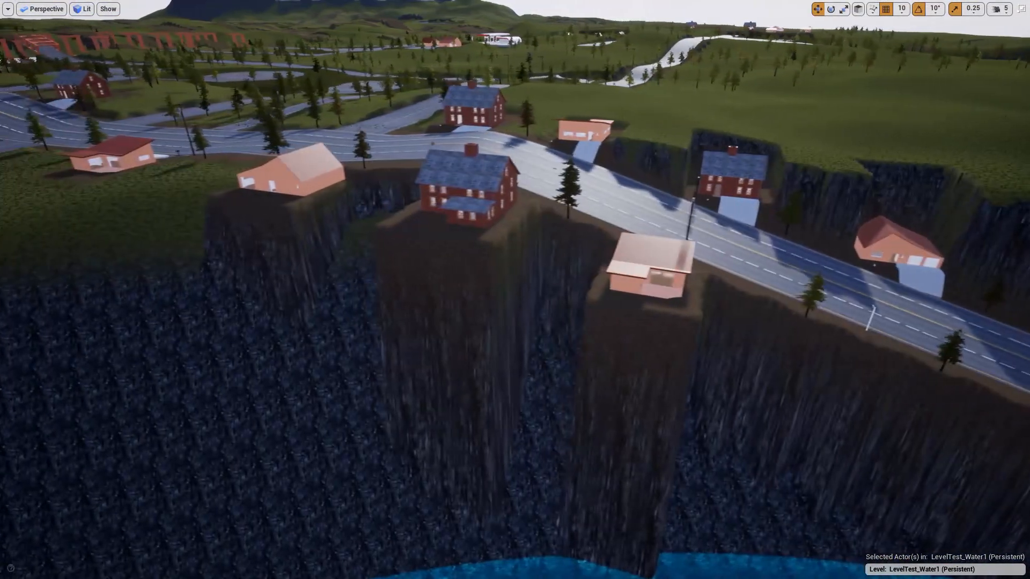
right_drag(474, 247, 342, 288)
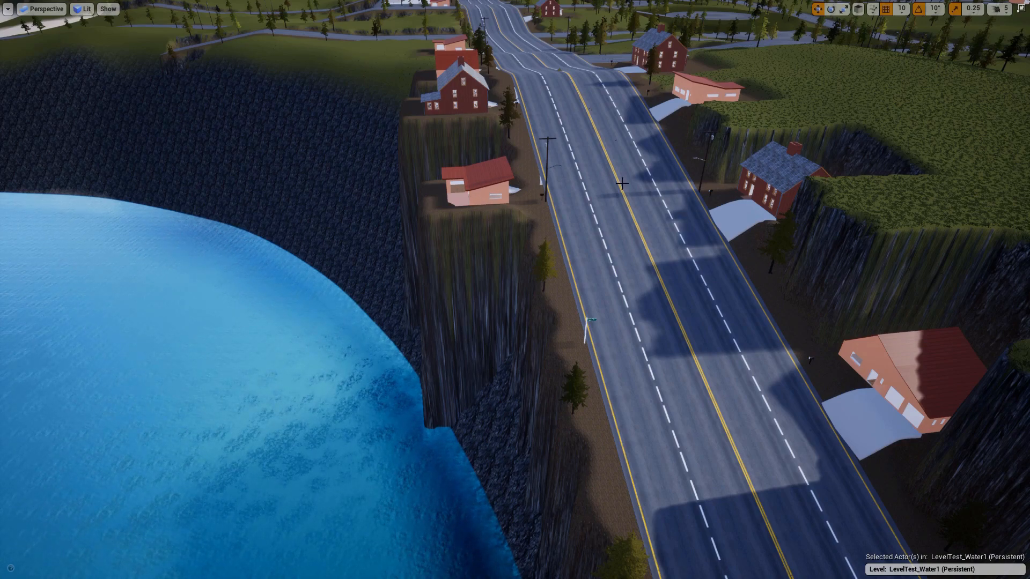
right_drag(487, 164, 553, 153)
key(a)
key(d)
key(w)
key(e)
key(w)
key(w)
key(e)
key(s)
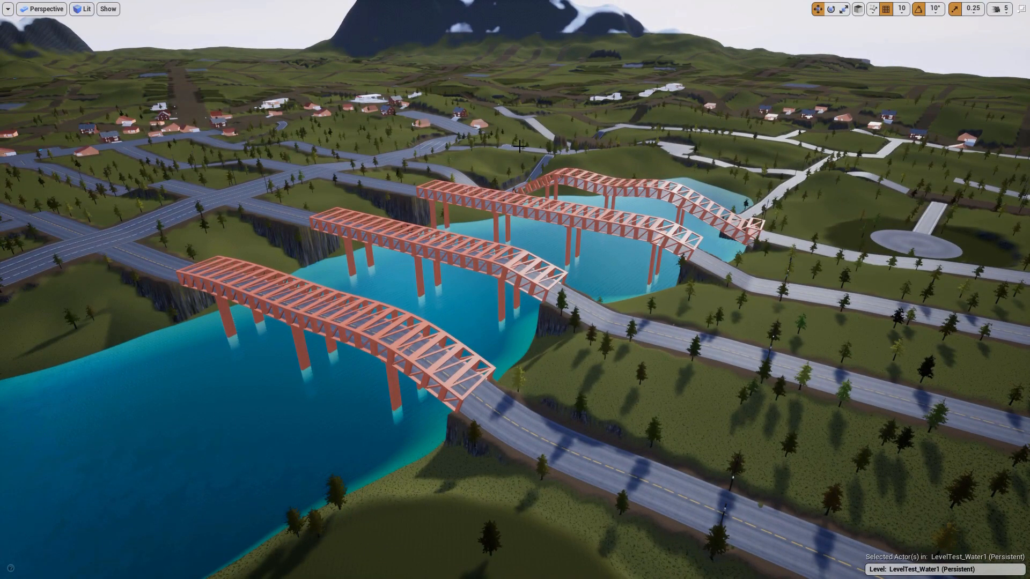